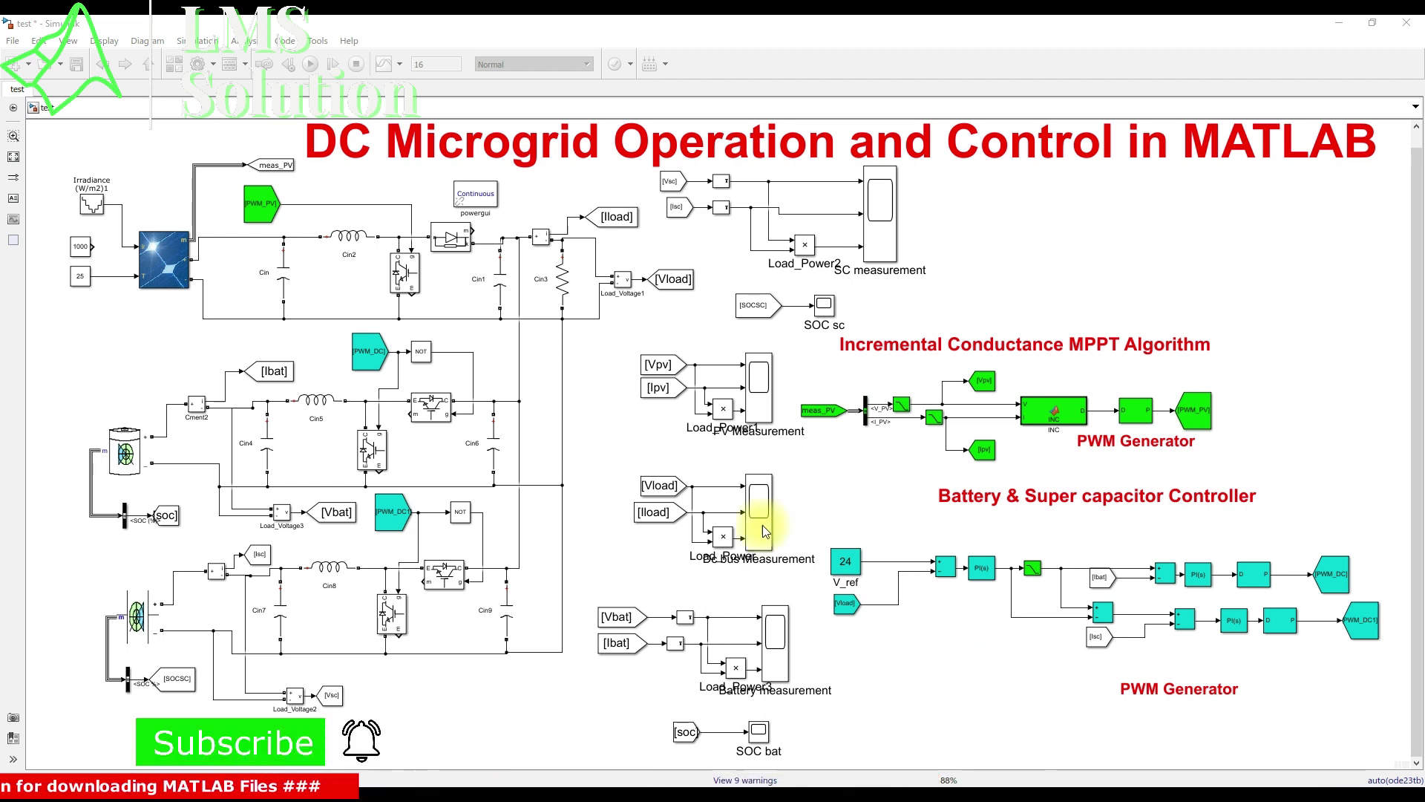
Step: Tick the PV array and battery blocks and circle the PV boost and battery (Cin4, Cin5) converters
{"action": "key", "text": "F9"}
{"action": "left_click_drag", "start_coordinate": [127, 271], "coordinate": [185, 246]}
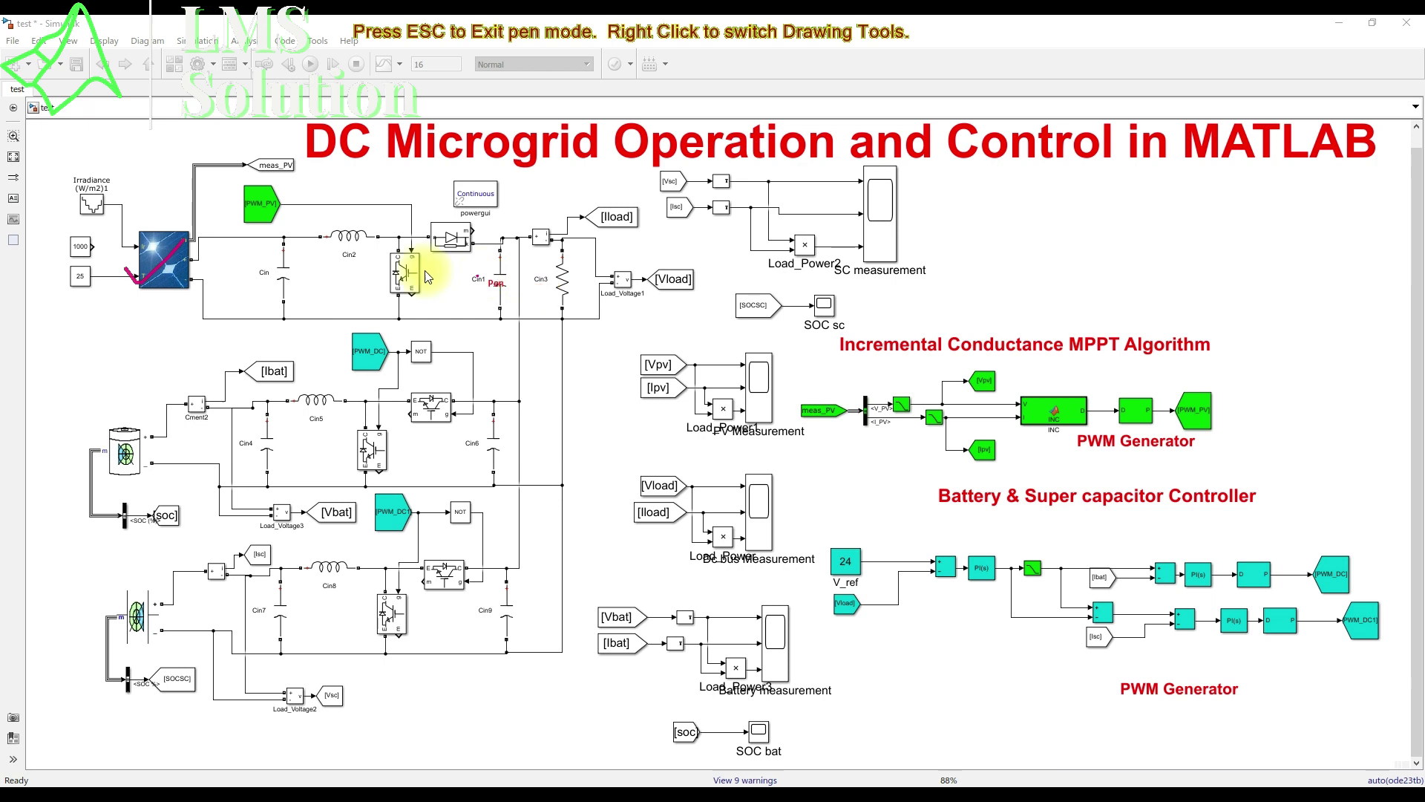
{"action": "mouse_move", "coordinate": [327, 223]}
{"action": "left_mouse_down"}
{"action": "mouse_move", "coordinate": [253, 266]}
{"action": "mouse_move", "coordinate": [265, 311]}
{"action": "mouse_move", "coordinate": [350, 333]}
{"action": "mouse_move", "coordinate": [518, 332]}
{"action": "mouse_move", "coordinate": [509, 269]}
{"action": "mouse_move", "coordinate": [440, 226]}
{"action": "mouse_move", "coordinate": [320, 235]}
{"action": "left_mouse_up"}
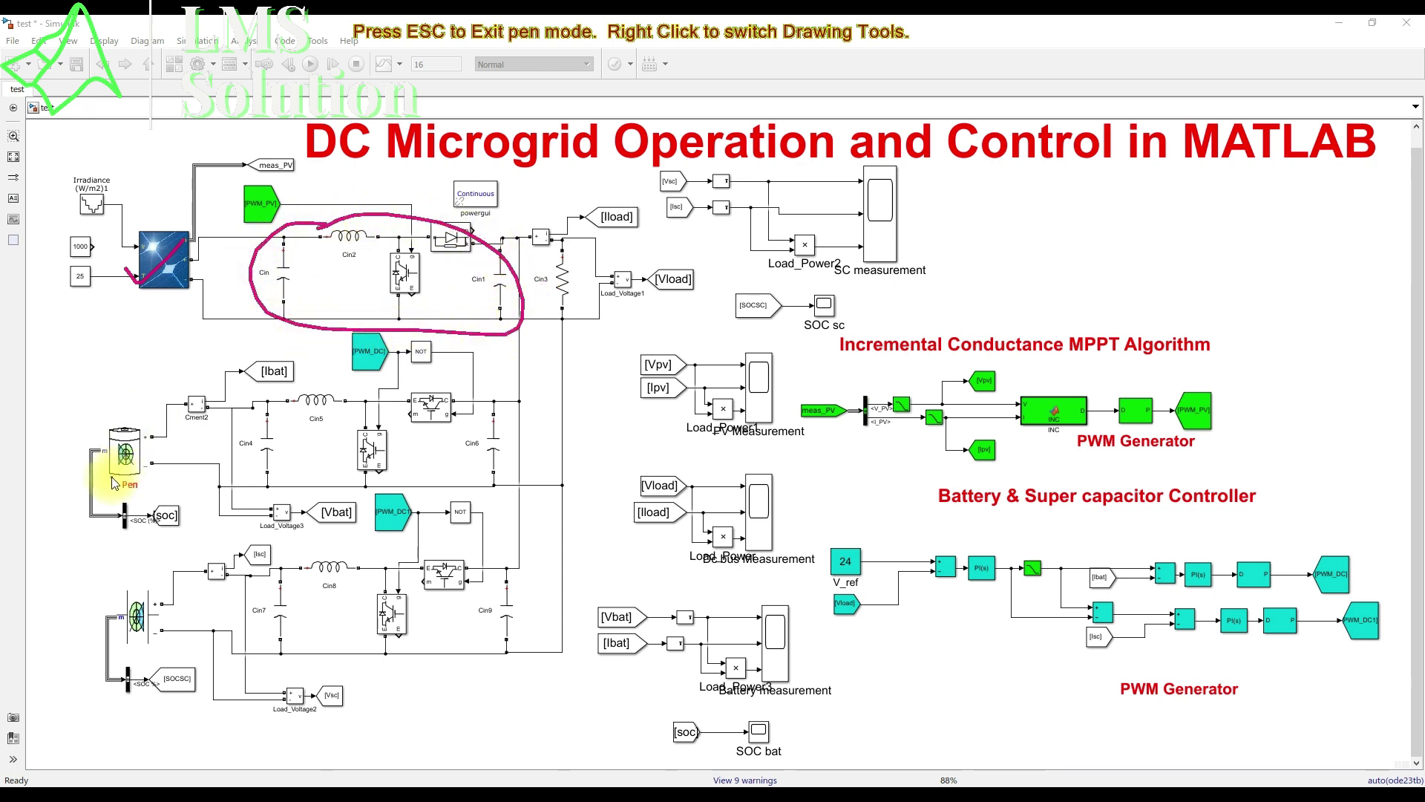
{"action": "mouse_move", "coordinate": [93, 427]}
{"action": "left_mouse_down"}
{"action": "mouse_move", "coordinate": [115, 449]}
{"action": "mouse_move", "coordinate": [180, 415]}
{"action": "left_mouse_up"}
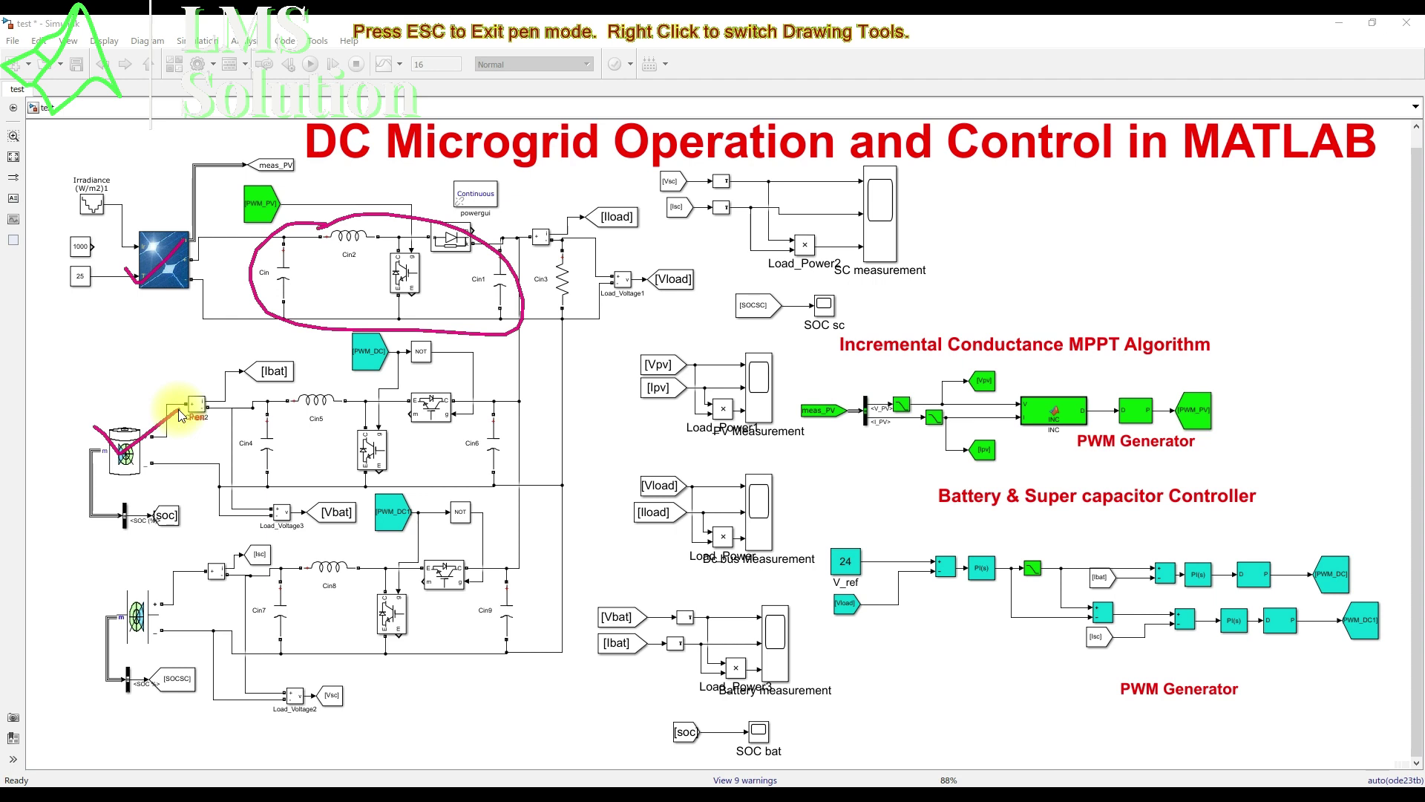
{"action": "mouse_move", "coordinate": [548, 395]}
{"action": "left_mouse_down"}
{"action": "mouse_move", "coordinate": [502, 399]}
{"action": "mouse_move", "coordinate": [493, 456]}
{"action": "mouse_move", "coordinate": [550, 481]}
{"action": "mouse_move", "coordinate": [564, 468]}
{"action": "mouse_move", "coordinate": [548, 404]}
{"action": "left_mouse_up"}
{"action": "mouse_move", "coordinate": [406, 384]}
{"action": "left_mouse_down"}
{"action": "mouse_move", "coordinate": [303, 379]}
{"action": "mouse_move", "coordinate": [236, 425]}
{"action": "mouse_move", "coordinate": [254, 478]}
{"action": "mouse_move", "coordinate": [323, 496]}
{"action": "mouse_move", "coordinate": [472, 422]}
{"action": "left_mouse_up"}
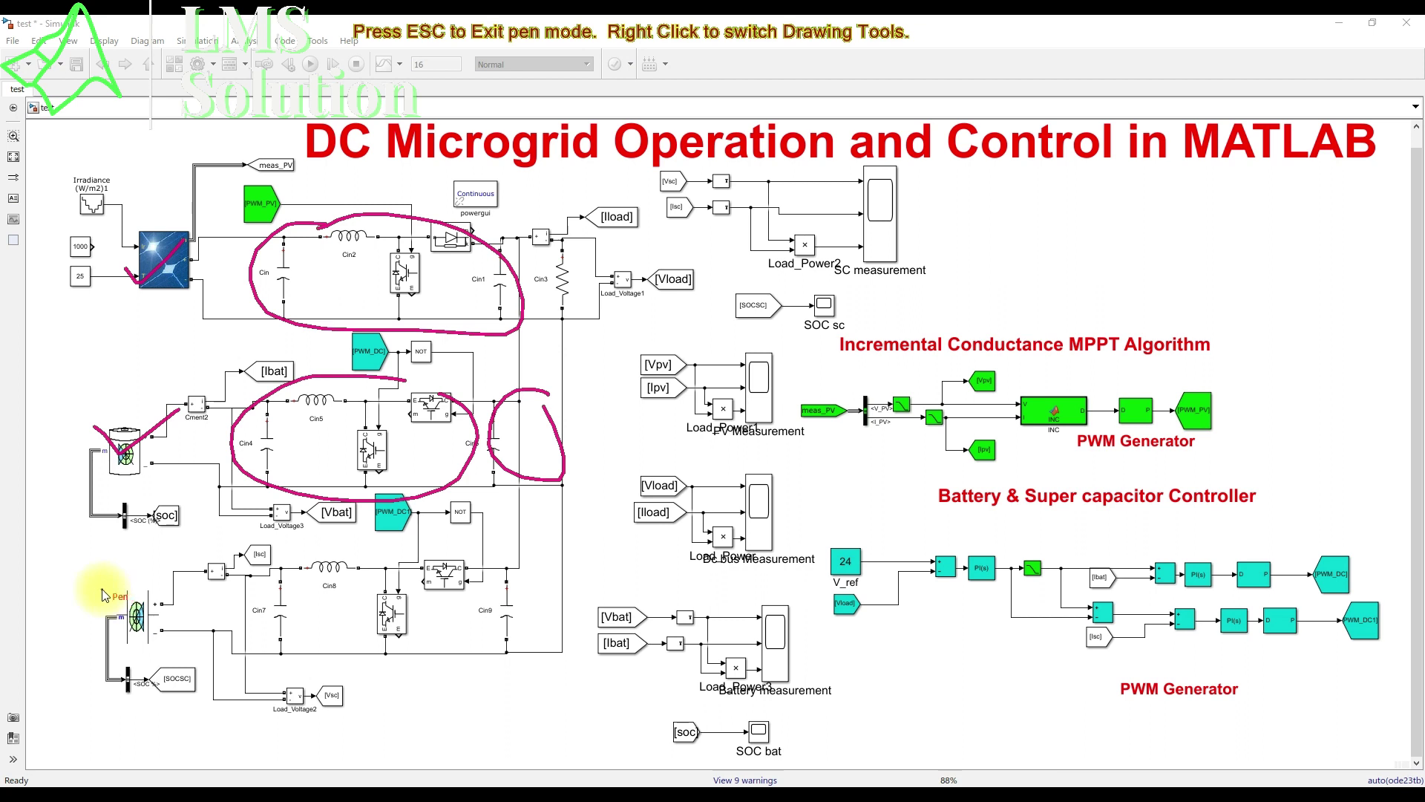
Step: Tick the supercapacitor block and circle its converter section near Cin9
{"action": "left_click_drag", "start_coordinate": [98, 585], "coordinate": [170, 580]}
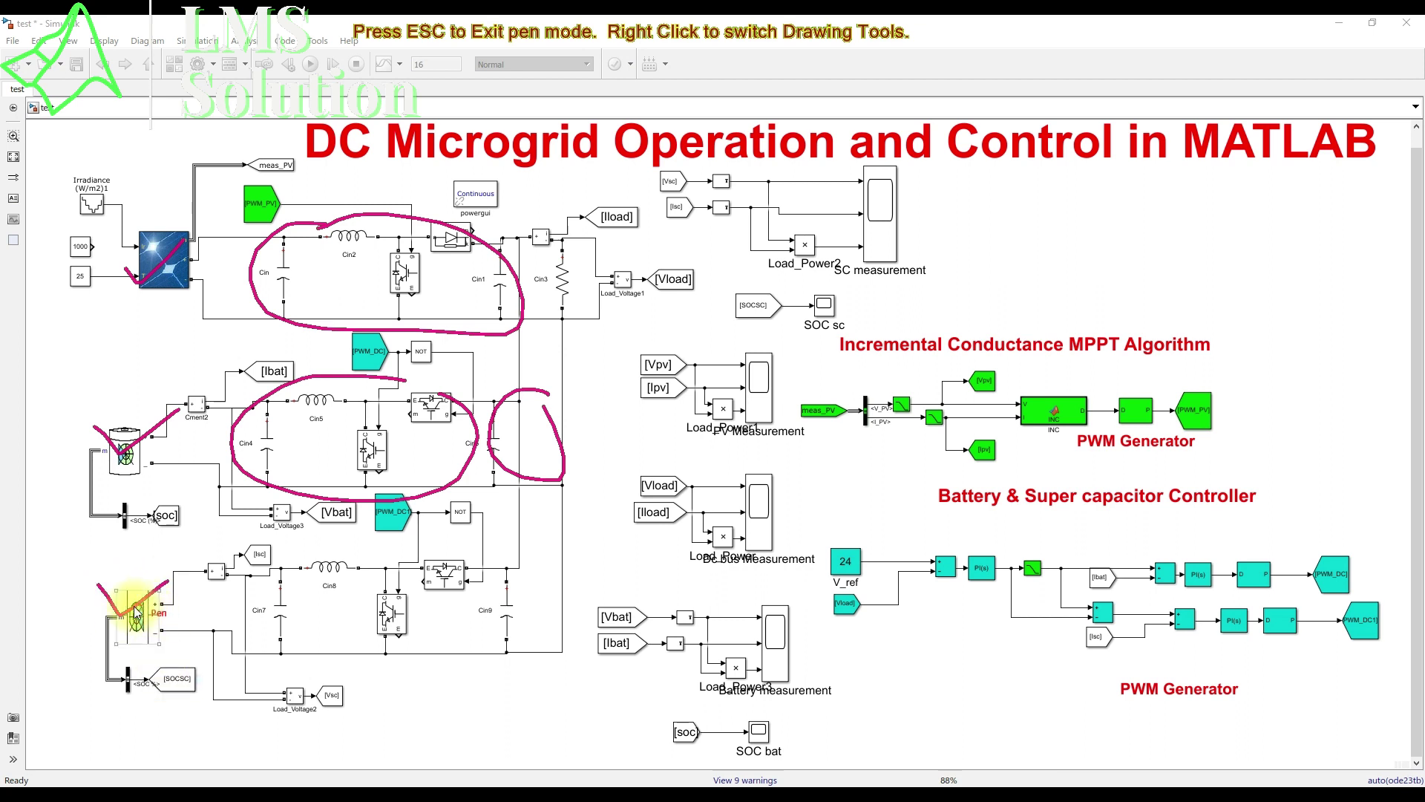
{"action": "mouse_move", "coordinate": [567, 566]}
{"action": "left_mouse_down"}
{"action": "mouse_move", "coordinate": [487, 583]}
{"action": "mouse_move", "coordinate": [521, 641]}
{"action": "mouse_move", "coordinate": [549, 648]}
{"action": "mouse_move", "coordinate": [561, 620]}
{"action": "left_mouse_up"}
{"action": "mouse_move", "coordinate": [485, 555]}
{"action": "left_mouse_down"}
{"action": "mouse_move", "coordinate": [302, 549]}
{"action": "mouse_move", "coordinate": [249, 607]}
{"action": "mouse_move", "coordinate": [276, 646]}
{"action": "mouse_move", "coordinate": [411, 662]}
{"action": "mouse_move", "coordinate": [500, 623]}
{"action": "mouse_move", "coordinate": [493, 556]}
{"action": "mouse_move", "coordinate": [469, 551]}
{"action": "mouse_move", "coordinate": [527, 649]}
{"action": "left_mouse_up"}
Step: Clear the marks, open the PV Array parameters and highlight the 21.9 V open-circuit voltage
{"action": "key", "text": "Escape"}
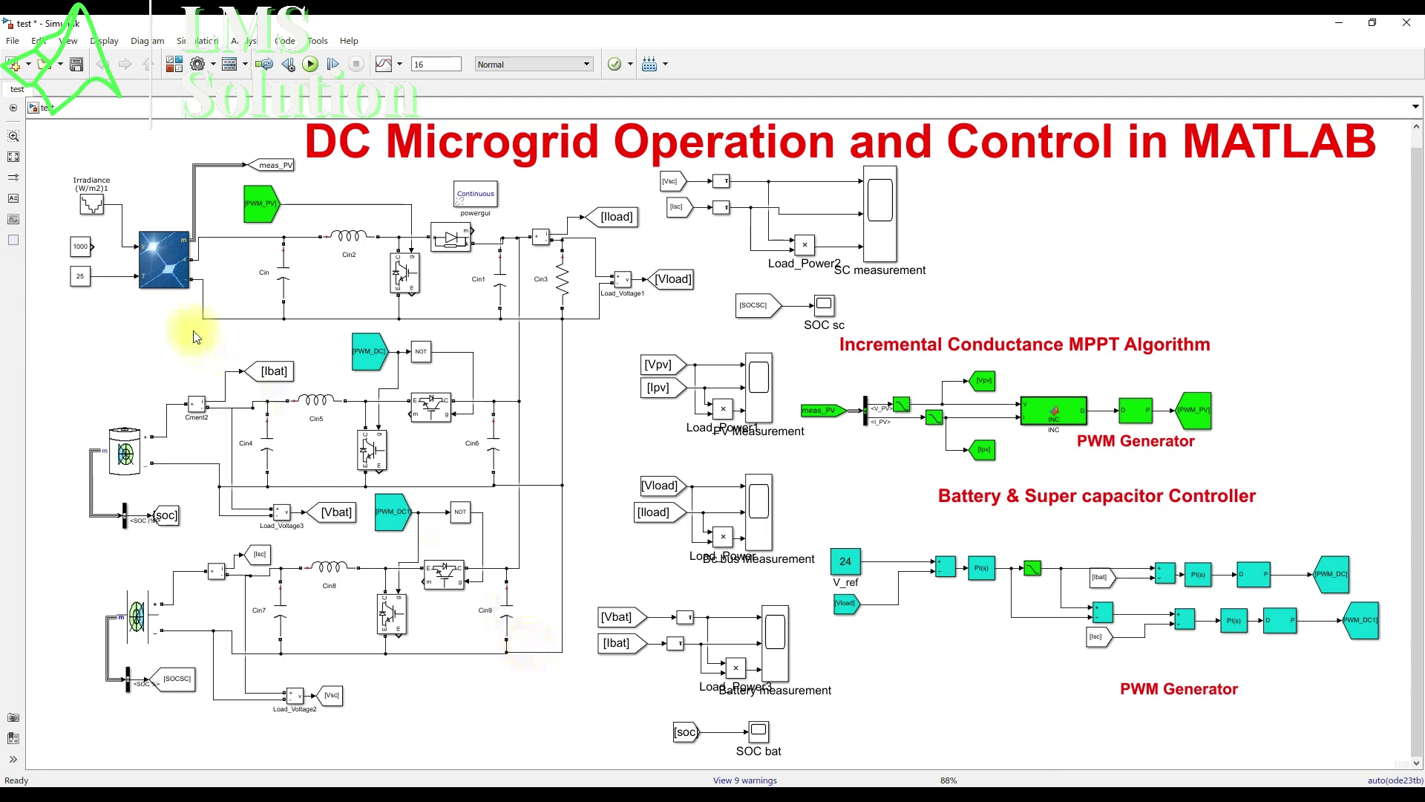
{"action": "double_click", "coordinate": [176, 283]}
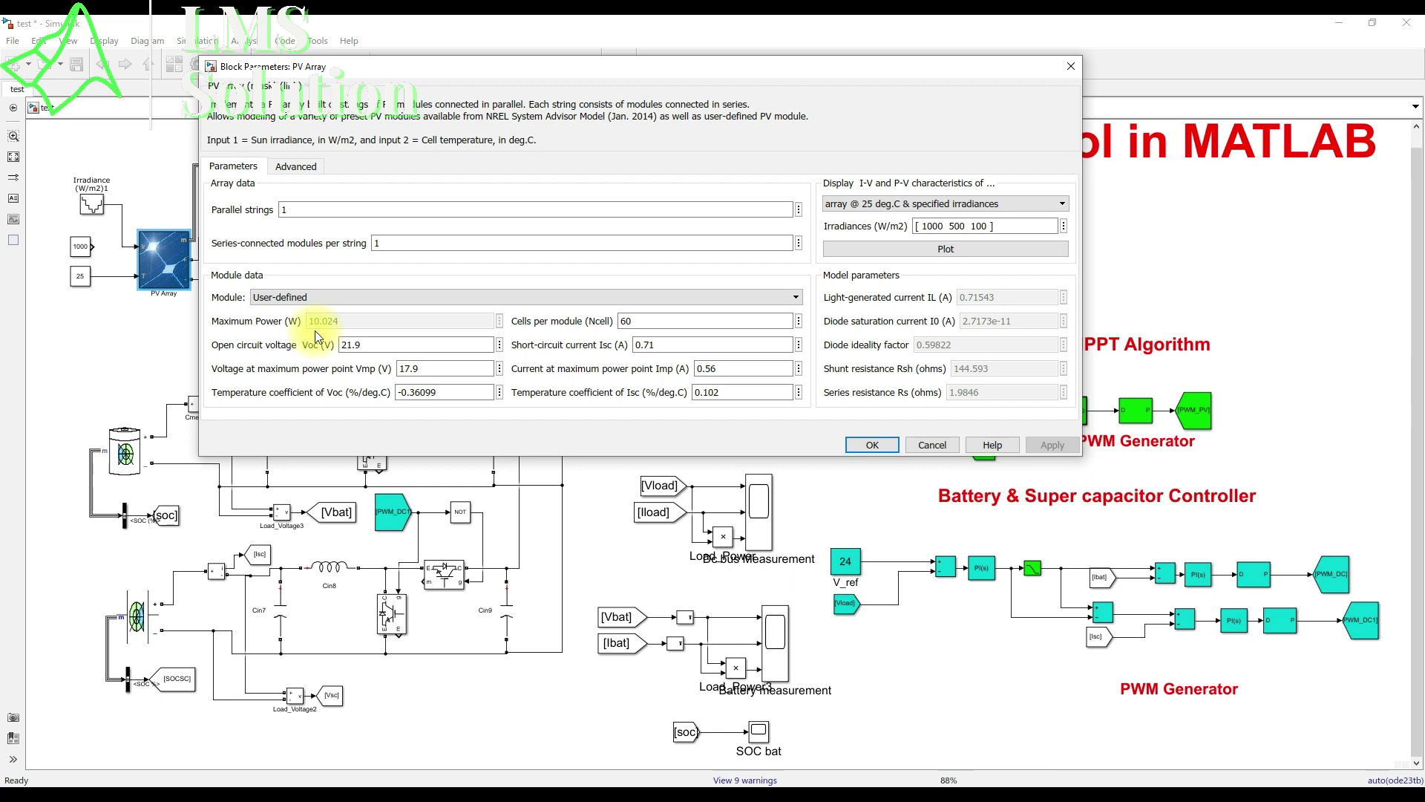
{"action": "double_click", "coordinate": [364, 346]}
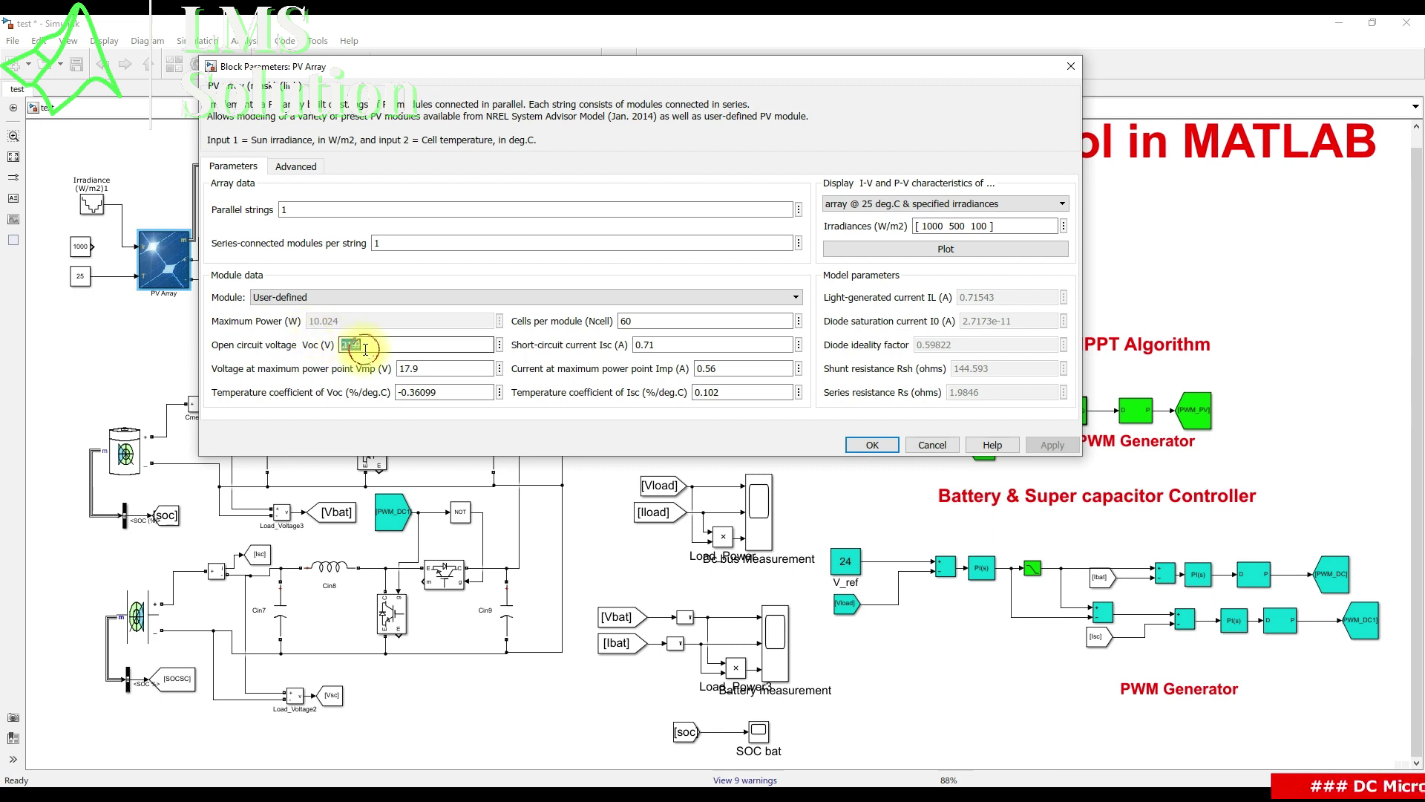
{"action": "key", "text": "ctrl+2"}
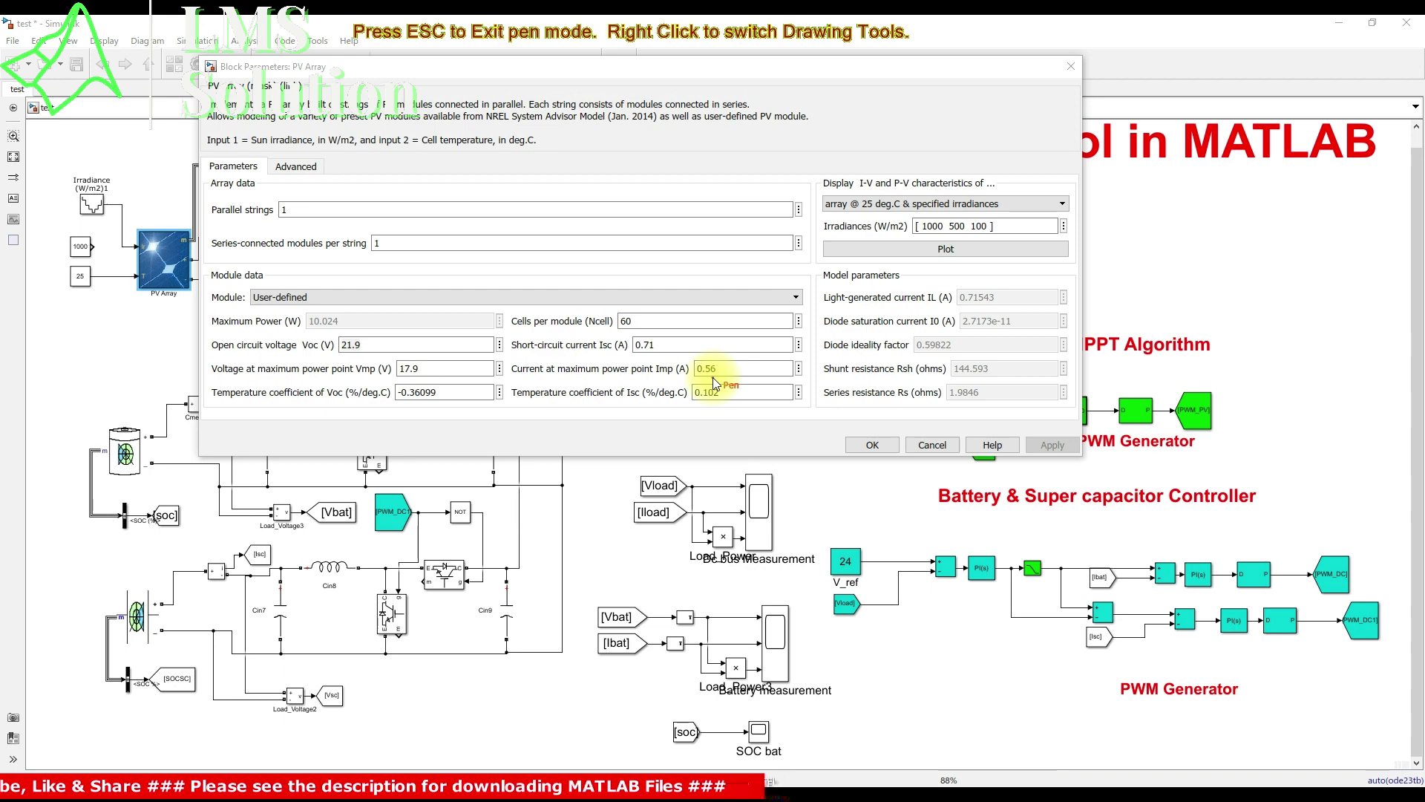
Step: Close the PV Array dialog and review Battery1's 2*3.6 V, 2.5 Ah, 50% charge Lithium-Ion settings
{"action": "key", "text": "Escape"}
{"action": "left_click", "coordinate": [865, 445]}
{"action": "double_click", "coordinate": [125, 451]}
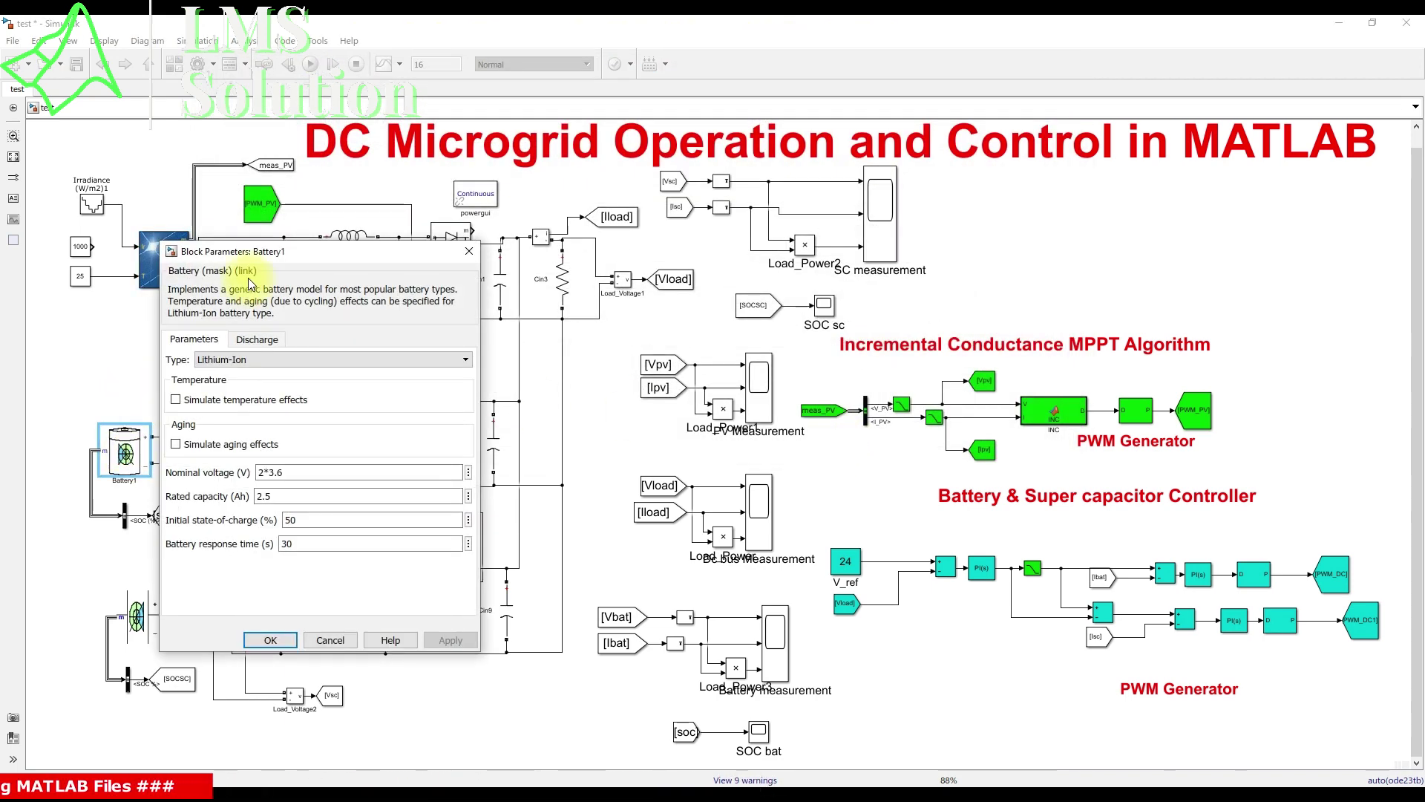
{"action": "left_click_drag", "start_coordinate": [256, 260], "coordinate": [286, 198]}
{"action": "double_click", "coordinate": [305, 410]}
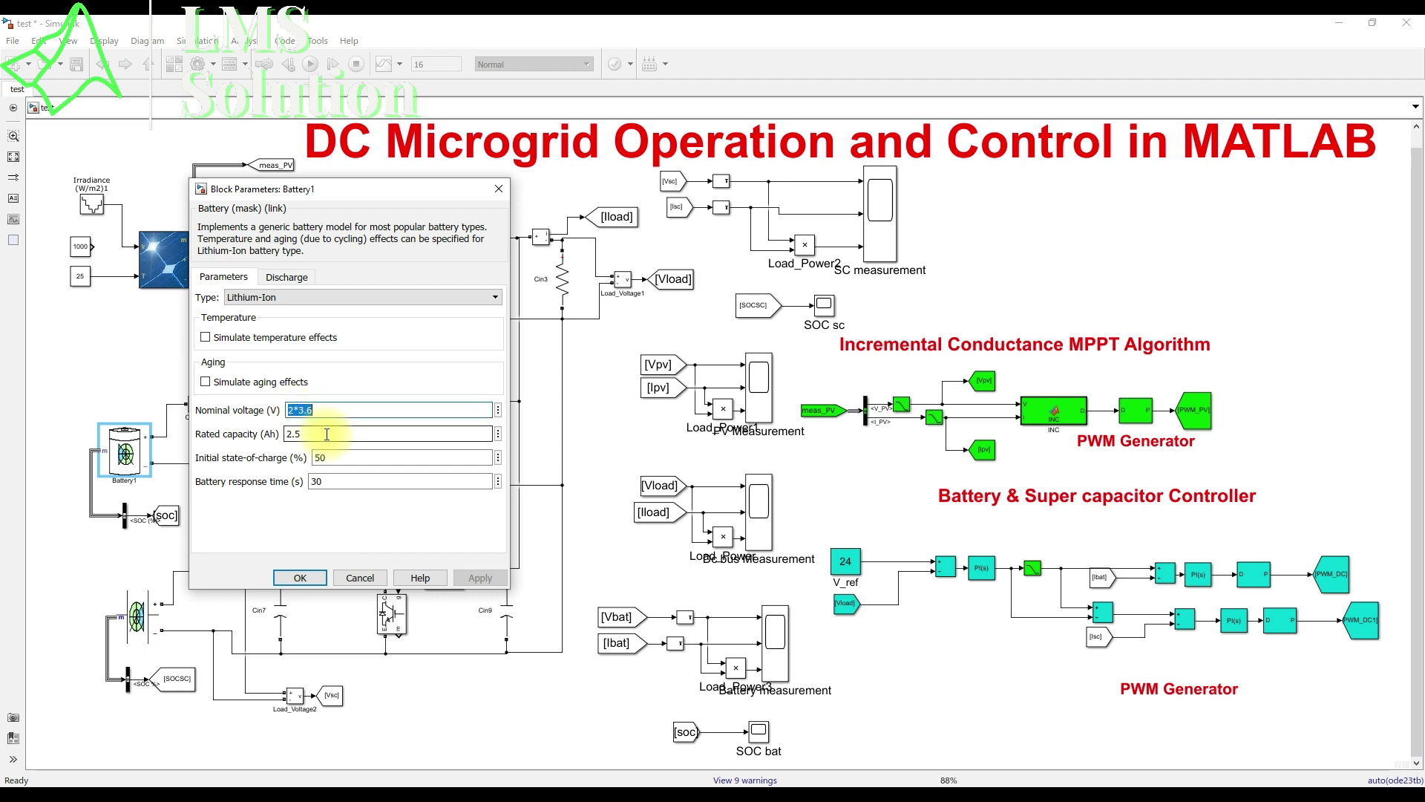
{"action": "left_click", "coordinate": [300, 577]}
{"action": "left_click", "coordinate": [151, 615]}
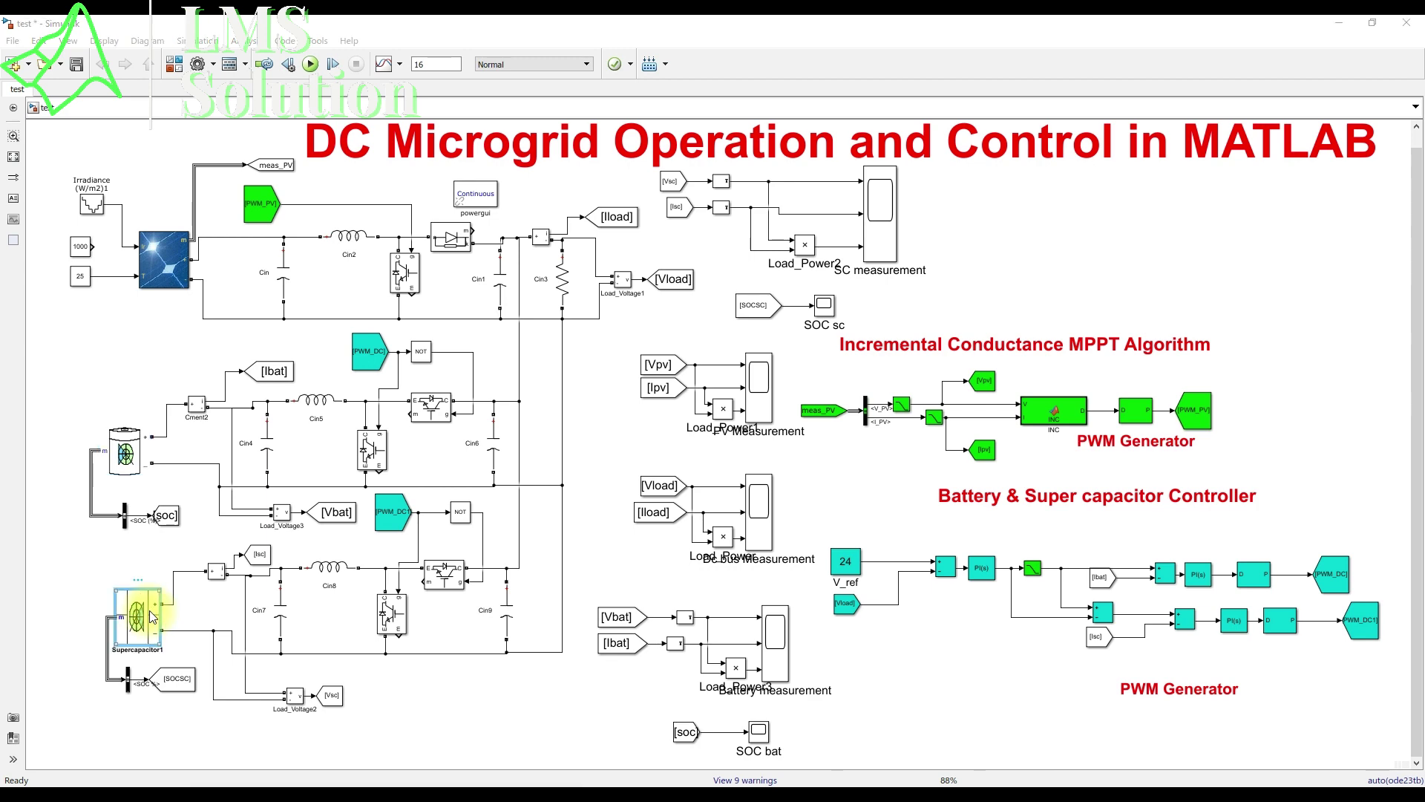
{"action": "double_click", "coordinate": [151, 614]}
{"action": "left_click_drag", "start_coordinate": [310, 433], "coordinate": [348, 302]}
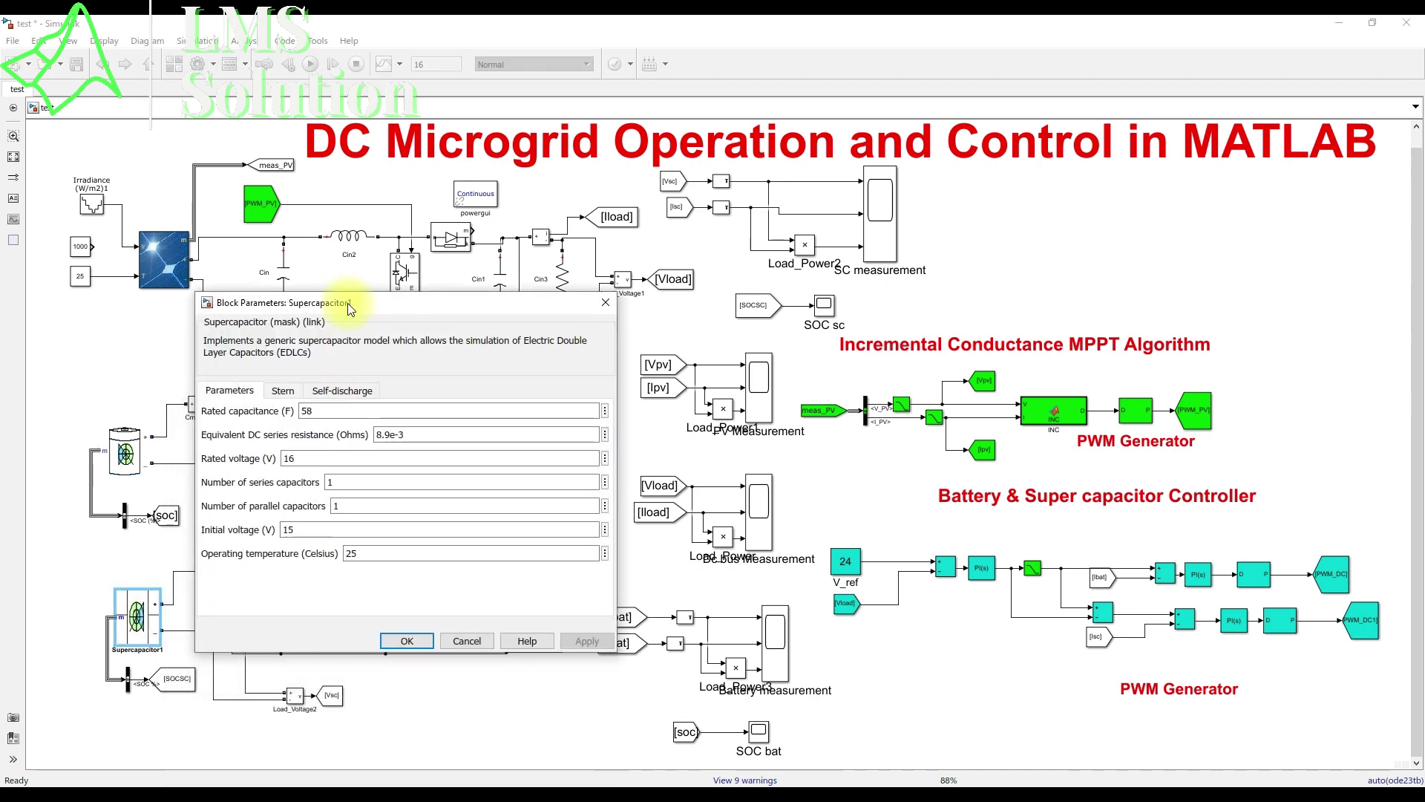
{"action": "double_click", "coordinate": [319, 414]}
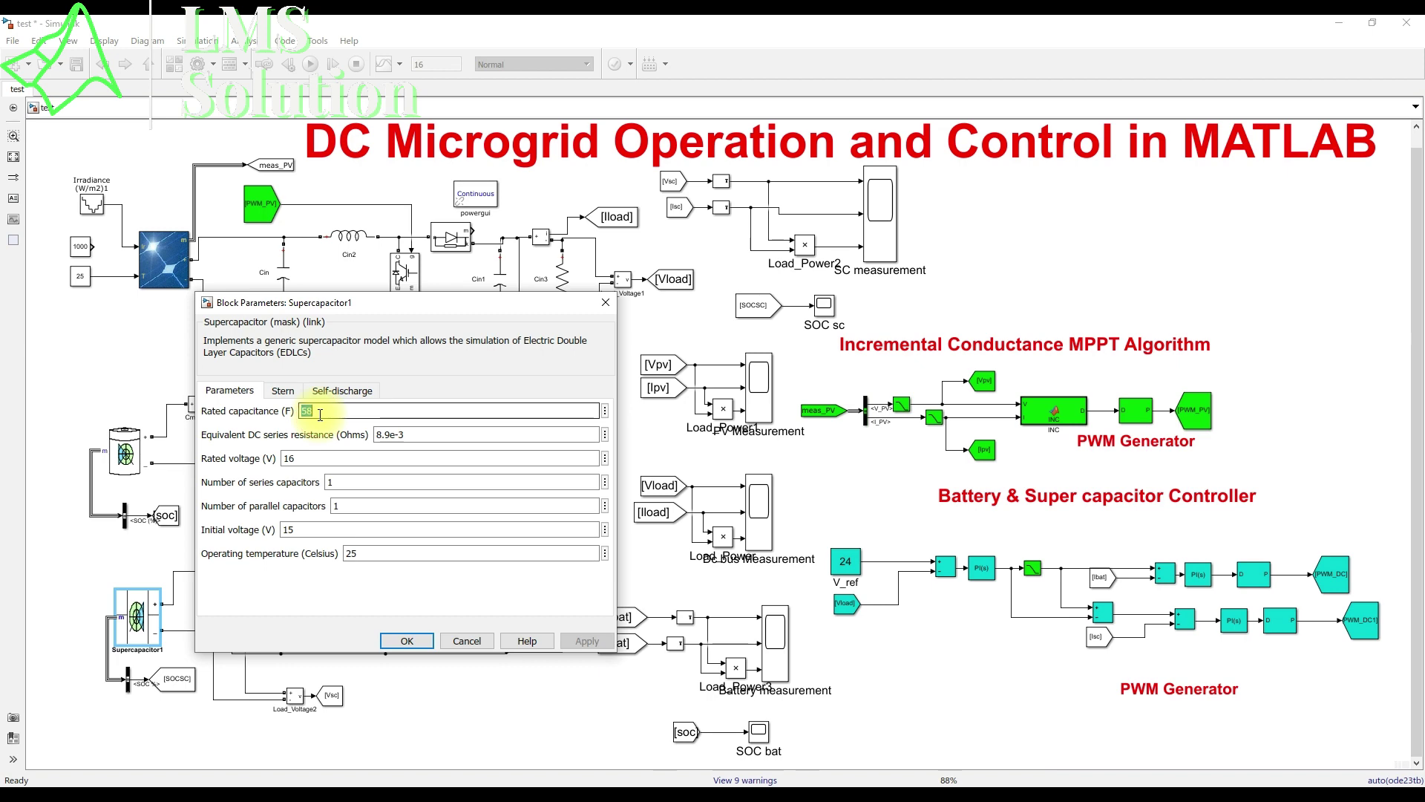
{"action": "double_click", "coordinate": [304, 459]}
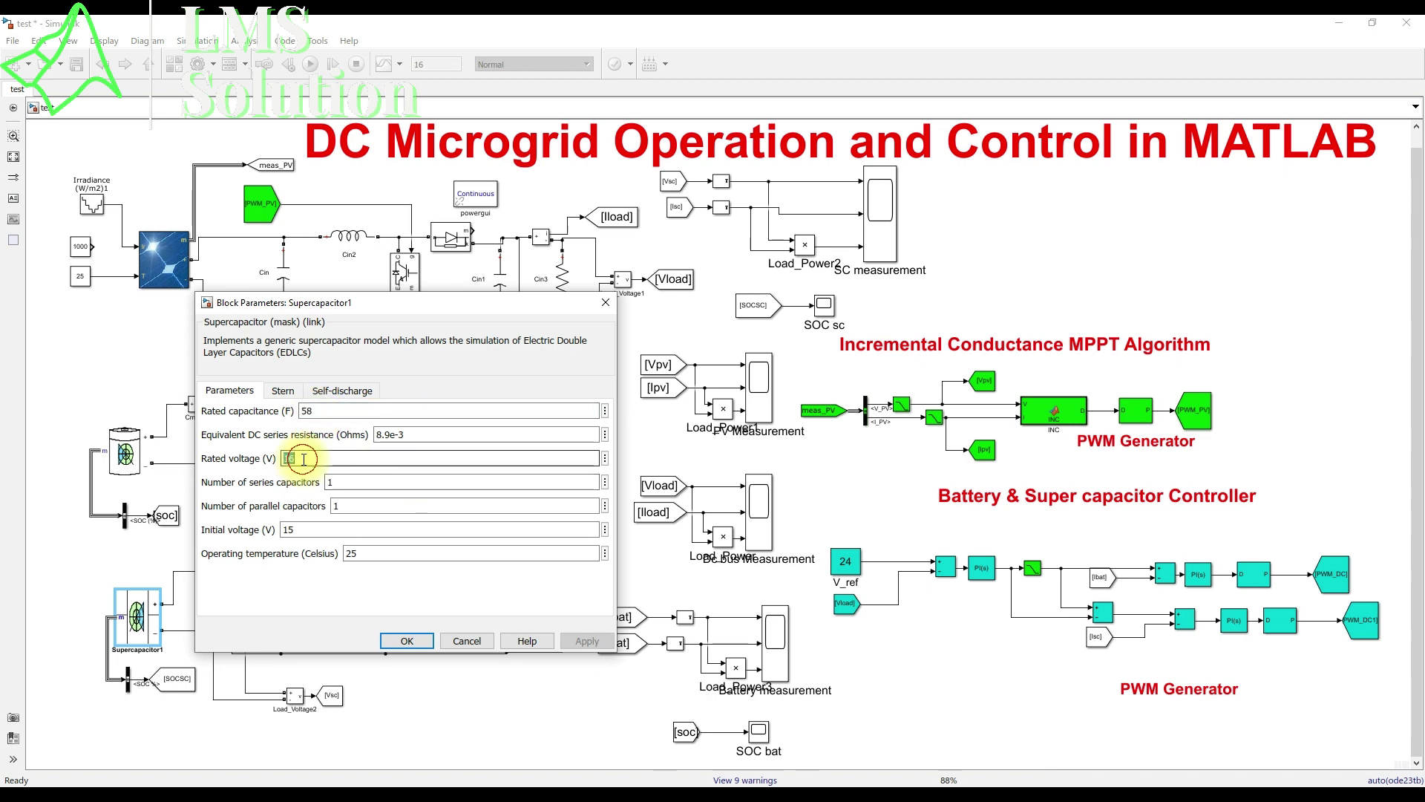
{"action": "left_click", "coordinate": [406, 641]}
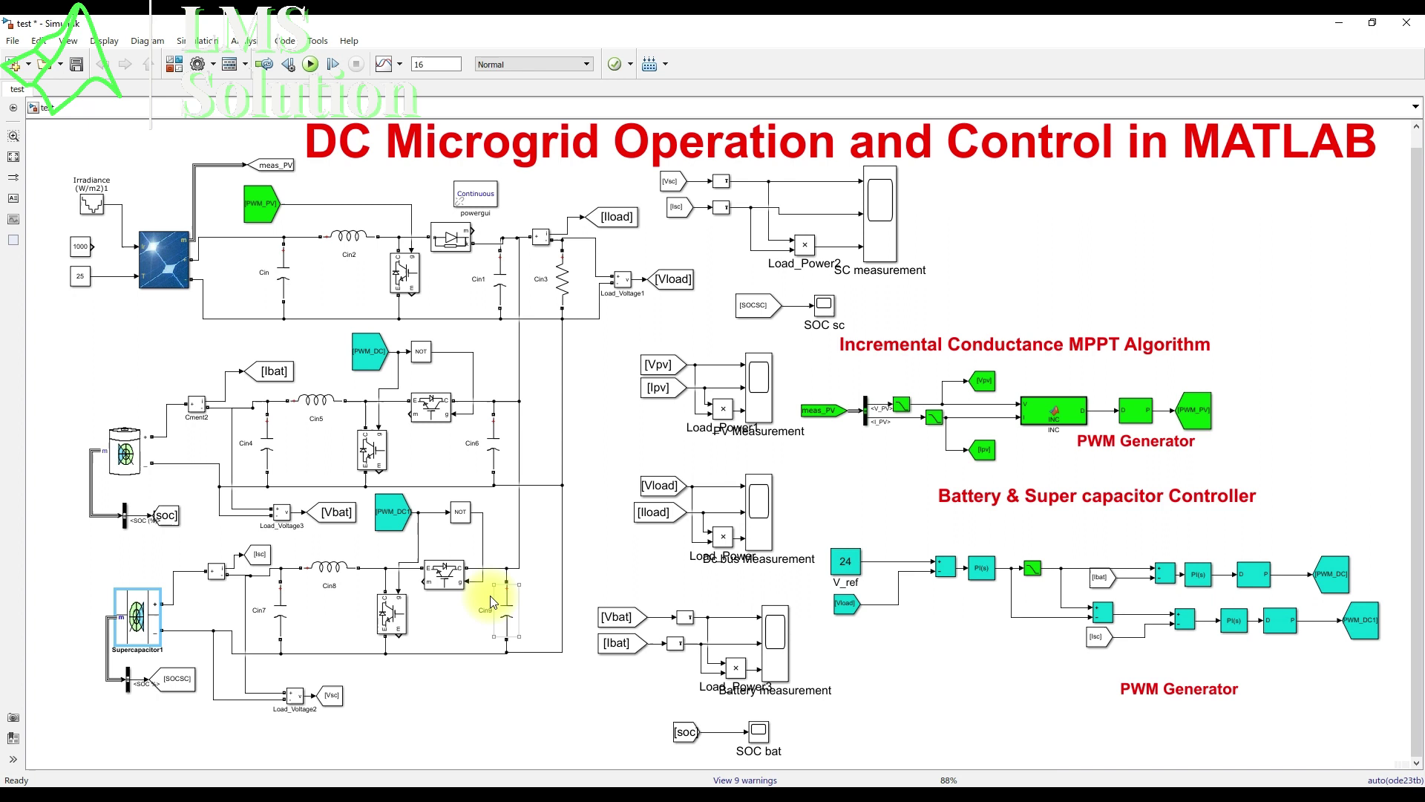
{"action": "double_click", "coordinate": [566, 292]}
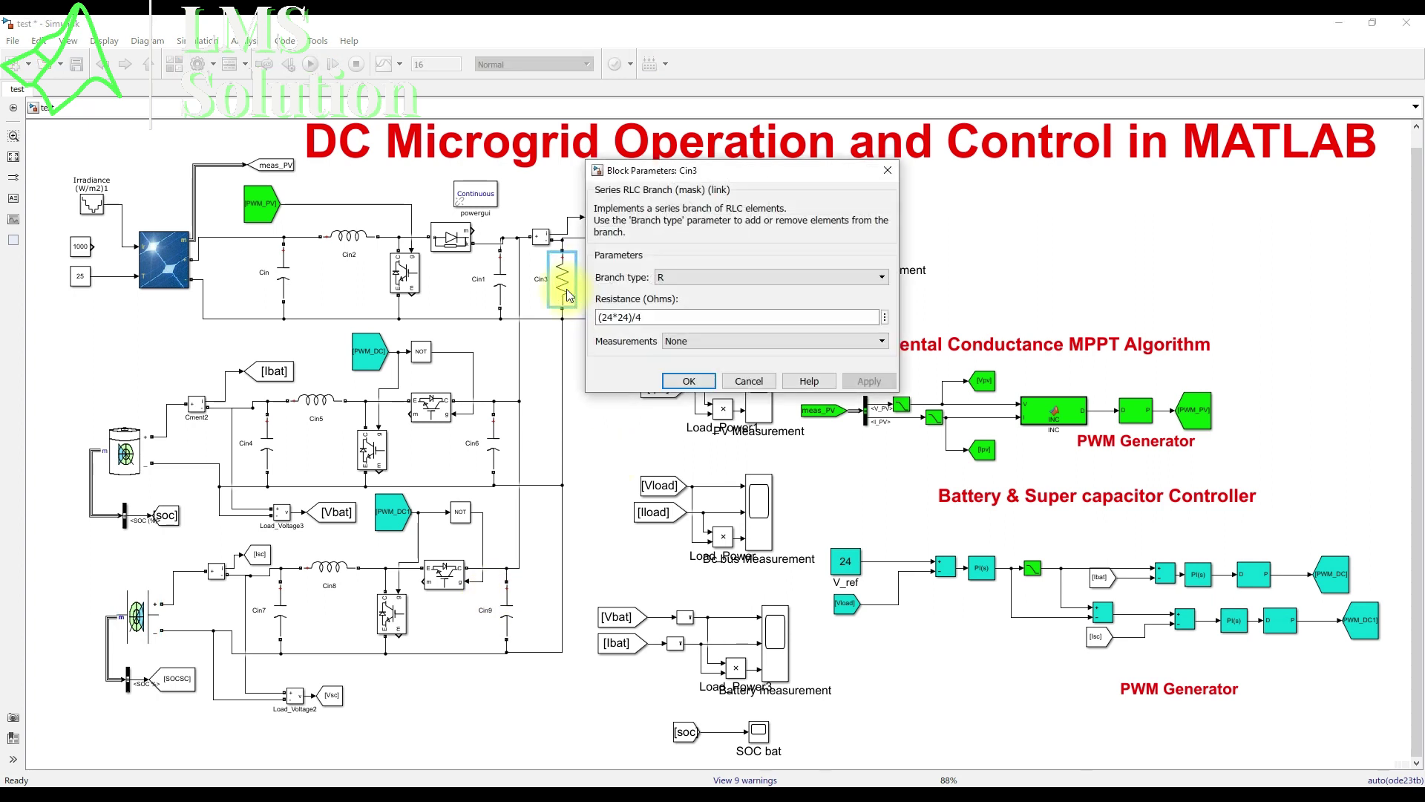
{"action": "left_click", "coordinate": [673, 318]}
{"action": "left_click_drag", "start_coordinate": [652, 316], "coordinate": [603, 317]}
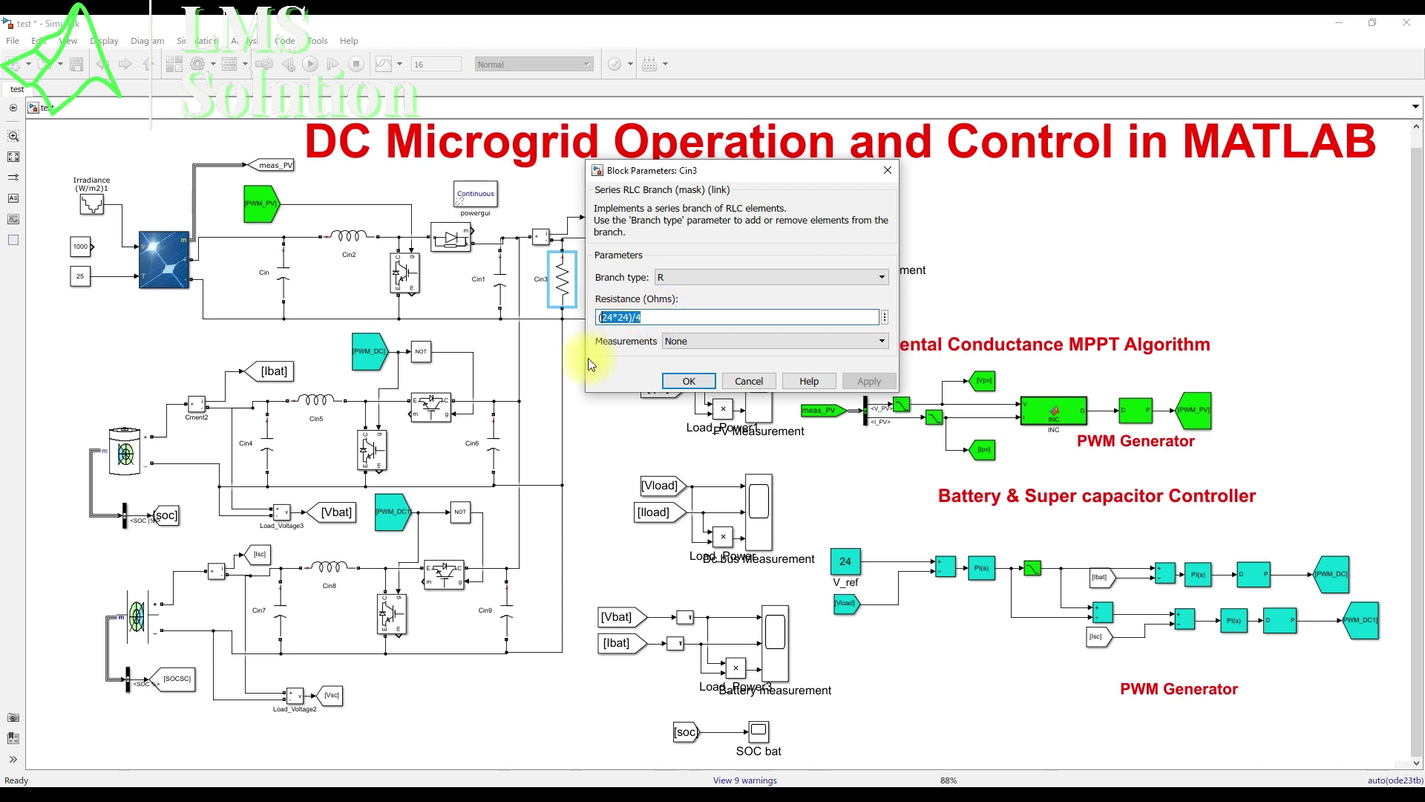
{"action": "left_click_drag", "start_coordinate": [637, 314], "coordinate": [646, 333]}
{"action": "left_click", "coordinate": [679, 381]}
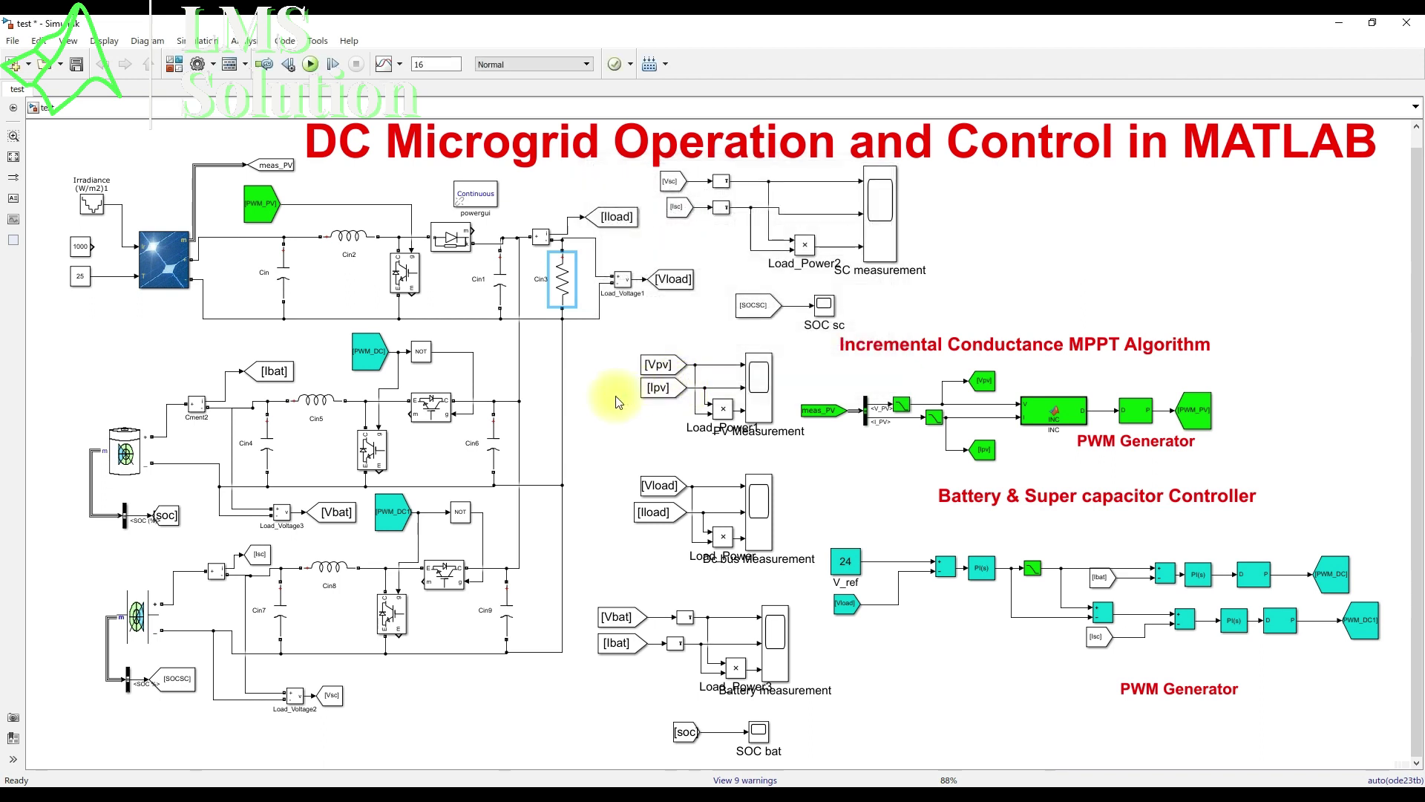
Step: Write 24V beside the load and tick the PV array output, Cin2 inductor and Cin1 capacitor
{"action": "key", "text": "F9"}
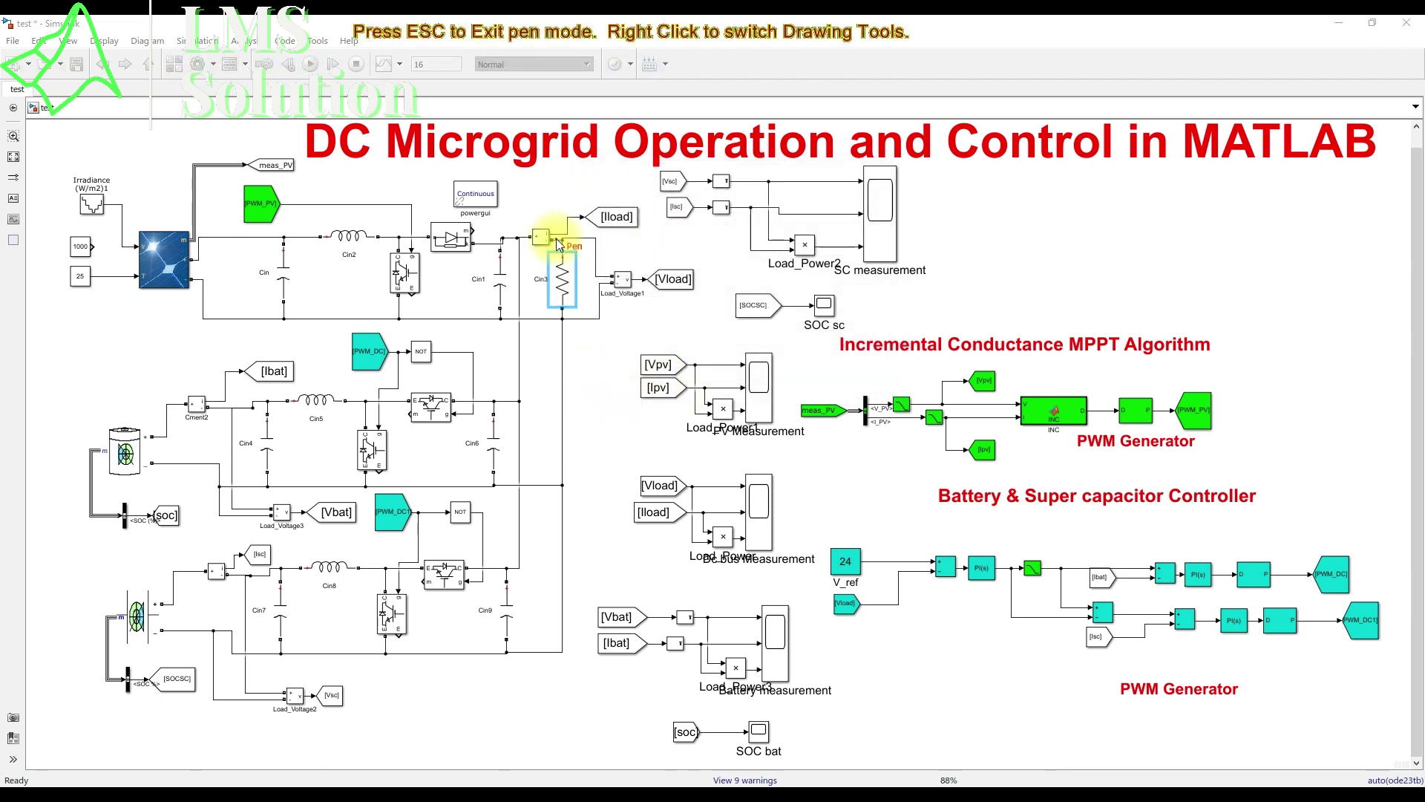
{"action": "mouse_move", "coordinate": [566, 338]}
{"action": "left_mouse_down"}
{"action": "mouse_move", "coordinate": [594, 357]}
{"action": "mouse_move", "coordinate": [605, 330]}
{"action": "left_mouse_up"}
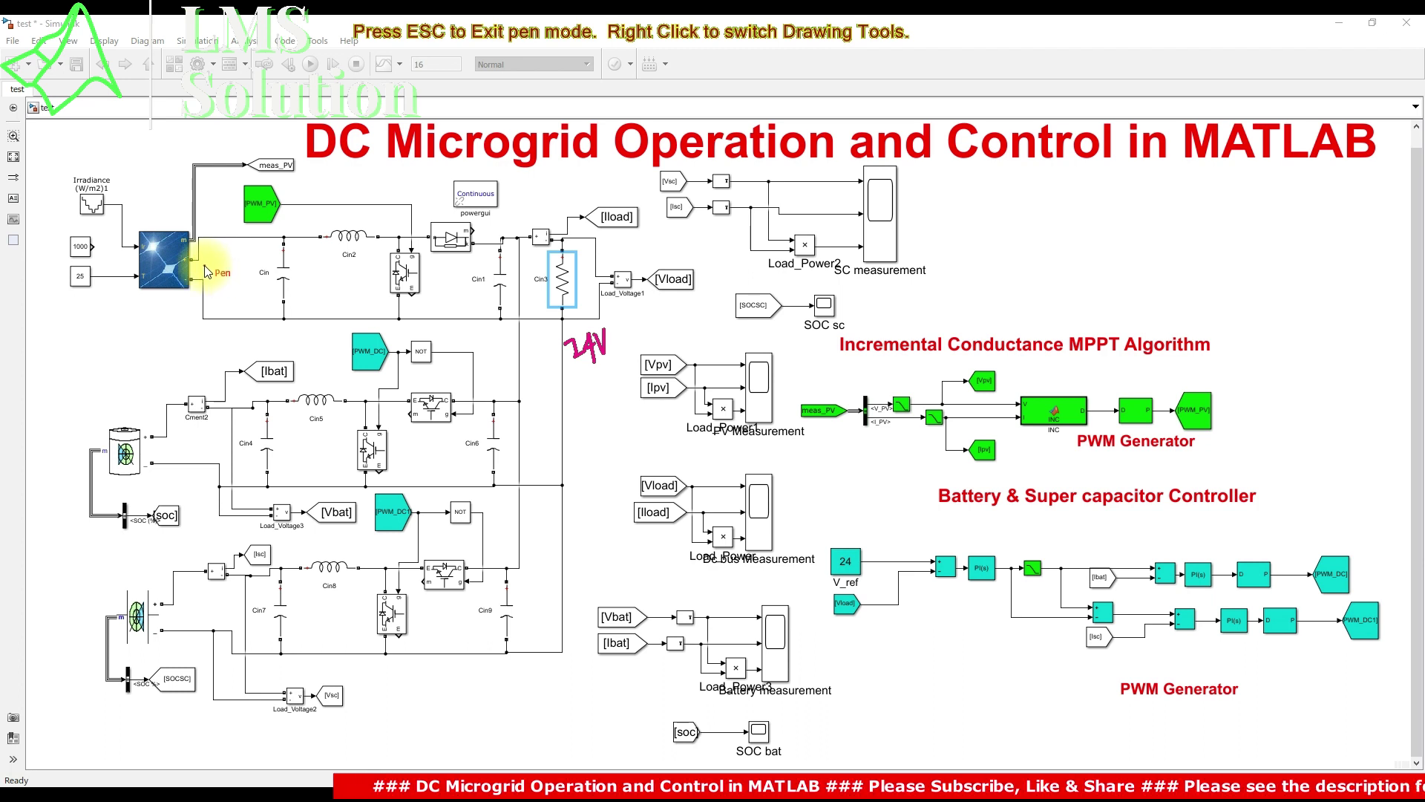
{"action": "left_click_drag", "start_coordinate": [205, 262], "coordinate": [243, 253]}
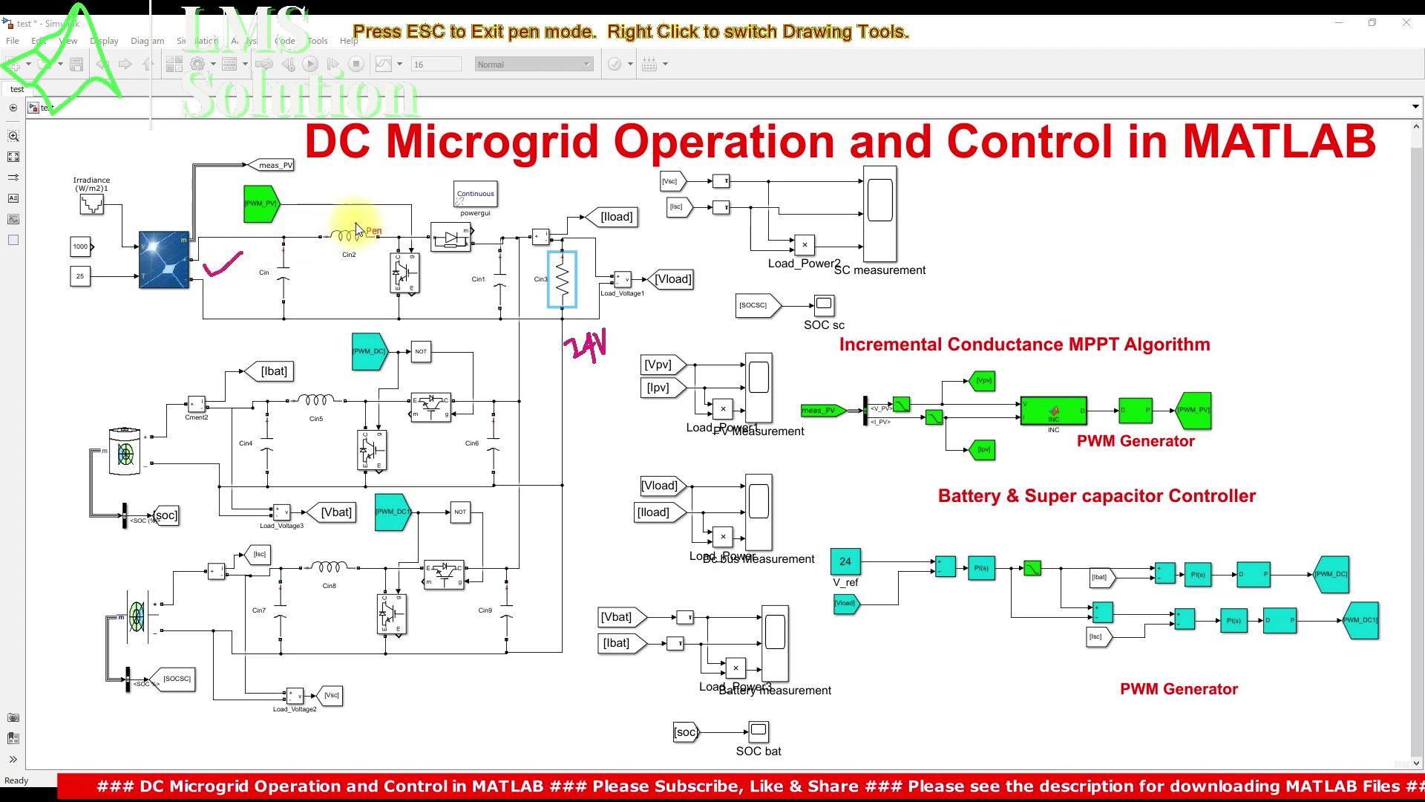
{"action": "left_click_drag", "start_coordinate": [327, 241], "coordinate": [369, 233]}
{"action": "mouse_move", "coordinate": [483, 273]}
{"action": "left_mouse_down"}
{"action": "mouse_move", "coordinate": [500, 300]}
{"action": "mouse_move", "coordinate": [532, 272]}
{"action": "left_mouse_up"}
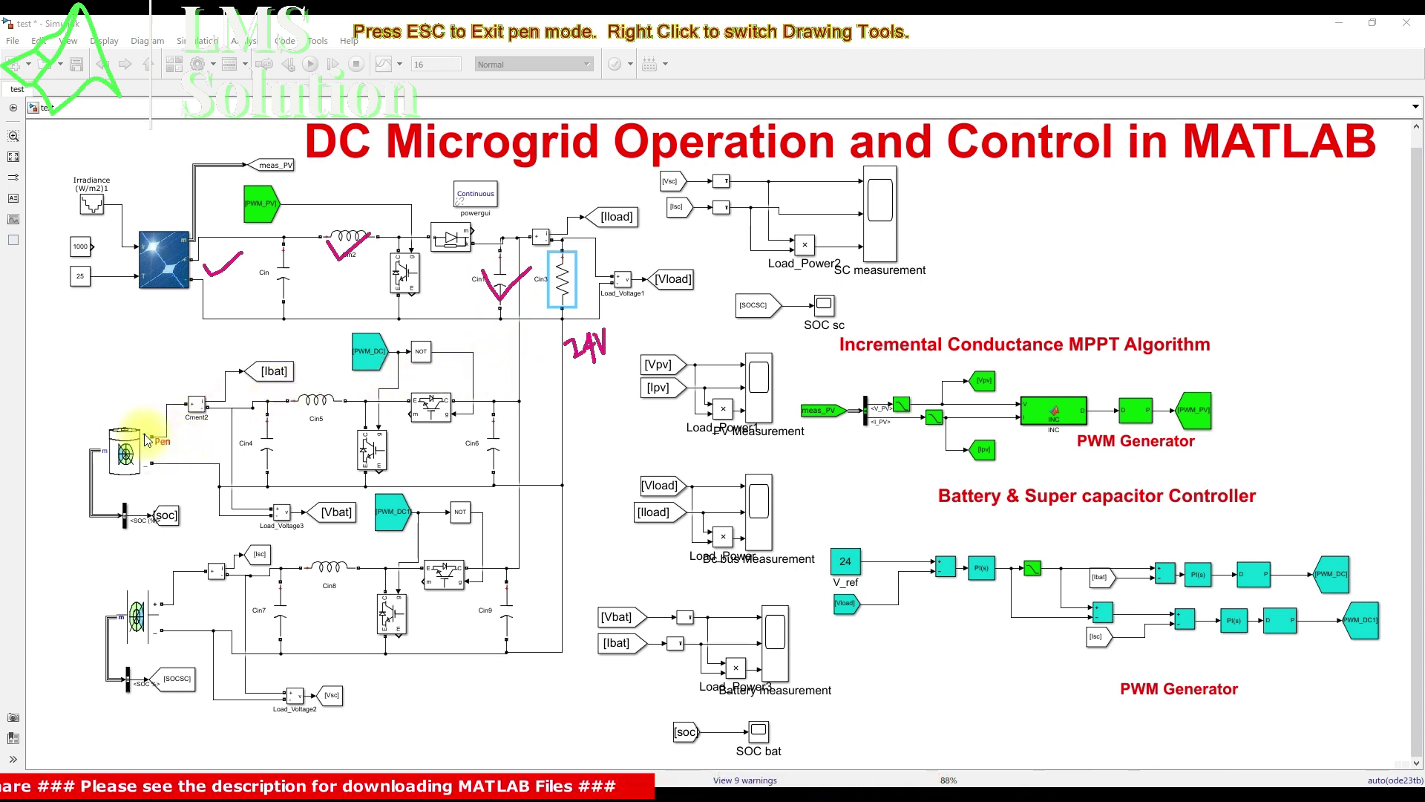
Step: Tick the battery block, DC bus wire, Cin5 inductor and Cin6 capacitor
{"action": "mouse_move", "coordinate": [96, 407]}
{"action": "left_mouse_down"}
{"action": "mouse_move", "coordinate": [123, 427]}
{"action": "mouse_move", "coordinate": [163, 404]}
{"action": "left_mouse_up"}
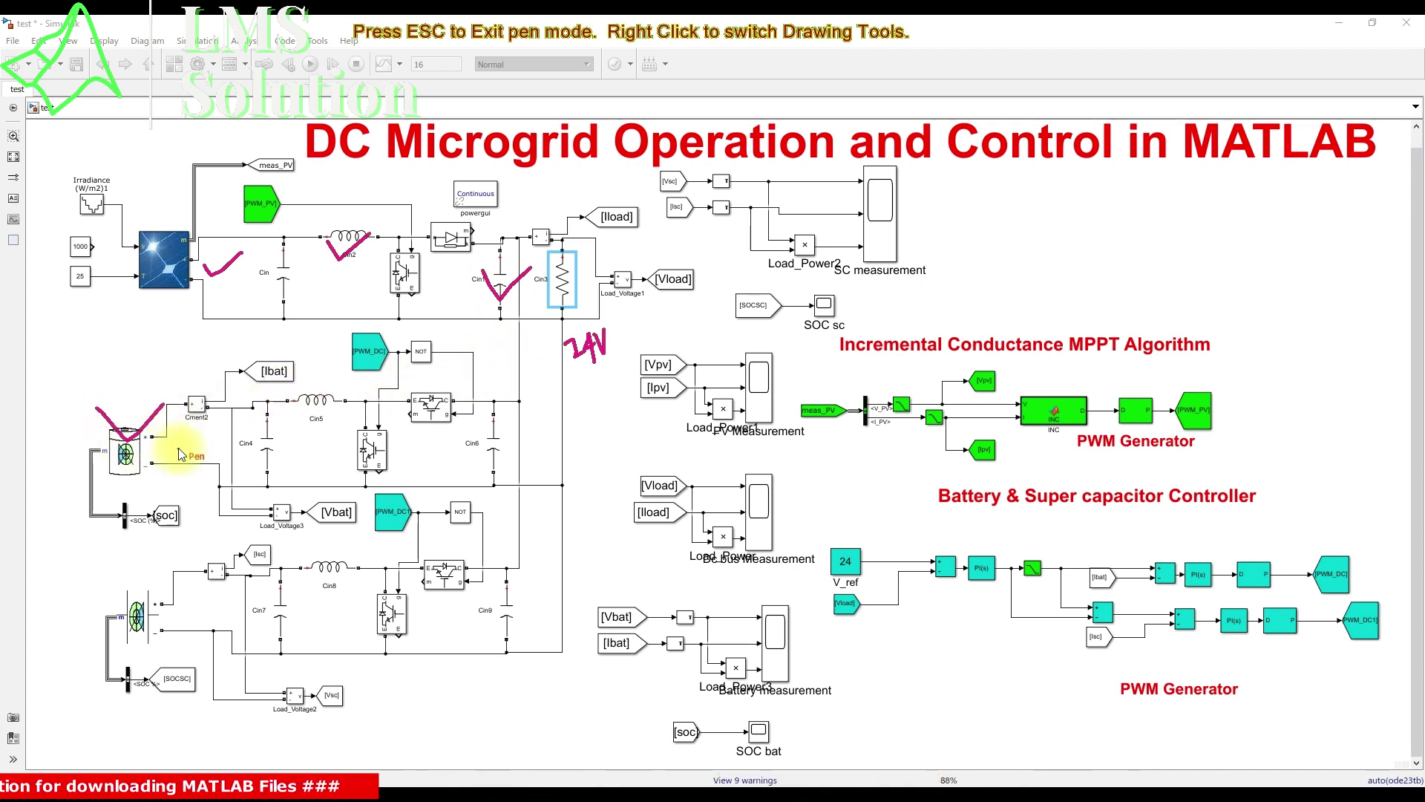
{"action": "left_click_drag", "start_coordinate": [548, 428], "coordinate": [576, 433]}
{"action": "left_click_drag", "start_coordinate": [307, 398], "coordinate": [346, 394]}
{"action": "mouse_move", "coordinate": [472, 433]}
{"action": "left_mouse_down"}
{"action": "mouse_move", "coordinate": [498, 455]}
{"action": "mouse_move", "coordinate": [524, 432]}
{"action": "left_mouse_up"}
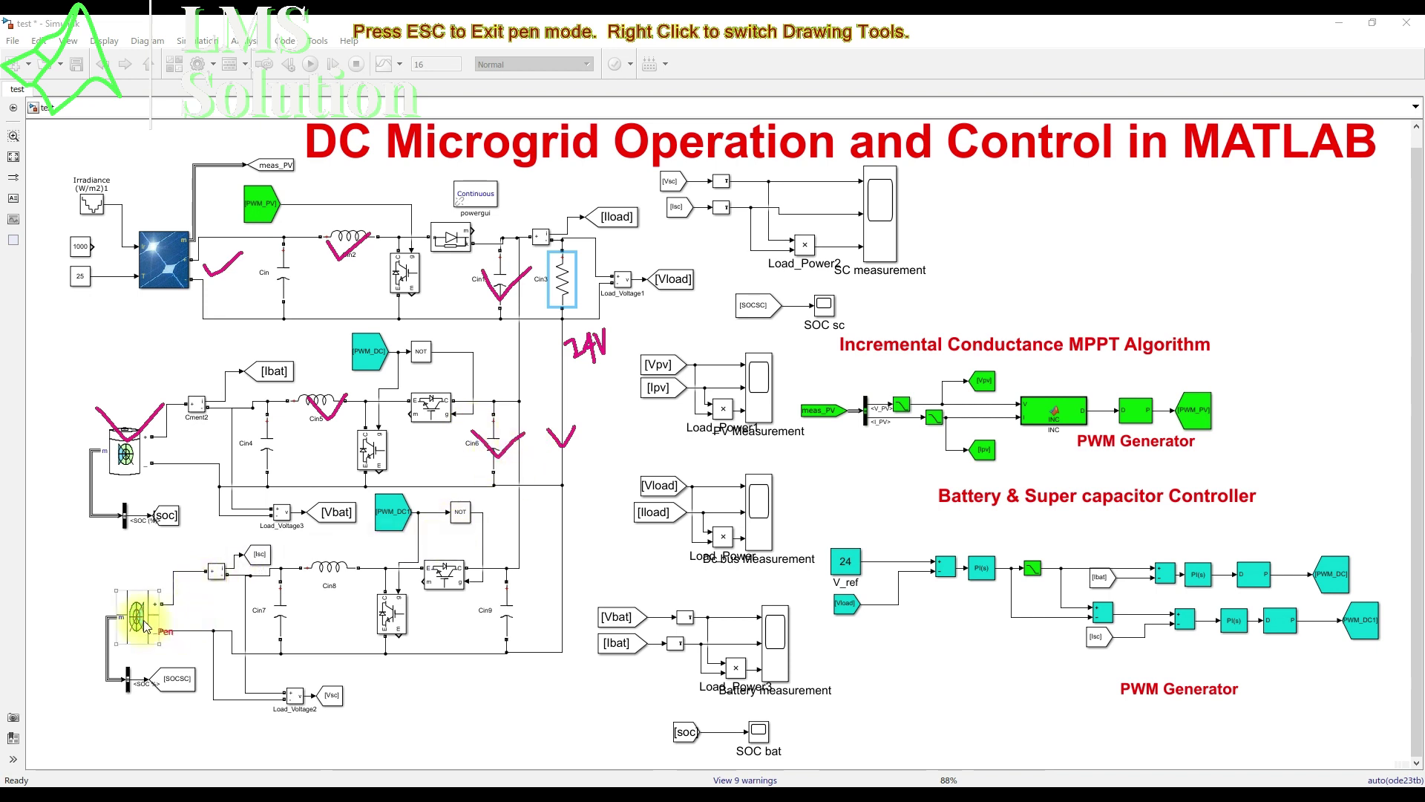
Step: Tick the supercapacitor block, Cin8 inductor and Cin9 capacitor, then erase all the marks
{"action": "left_click_drag", "start_coordinate": [132, 617], "coordinate": [180, 573]}
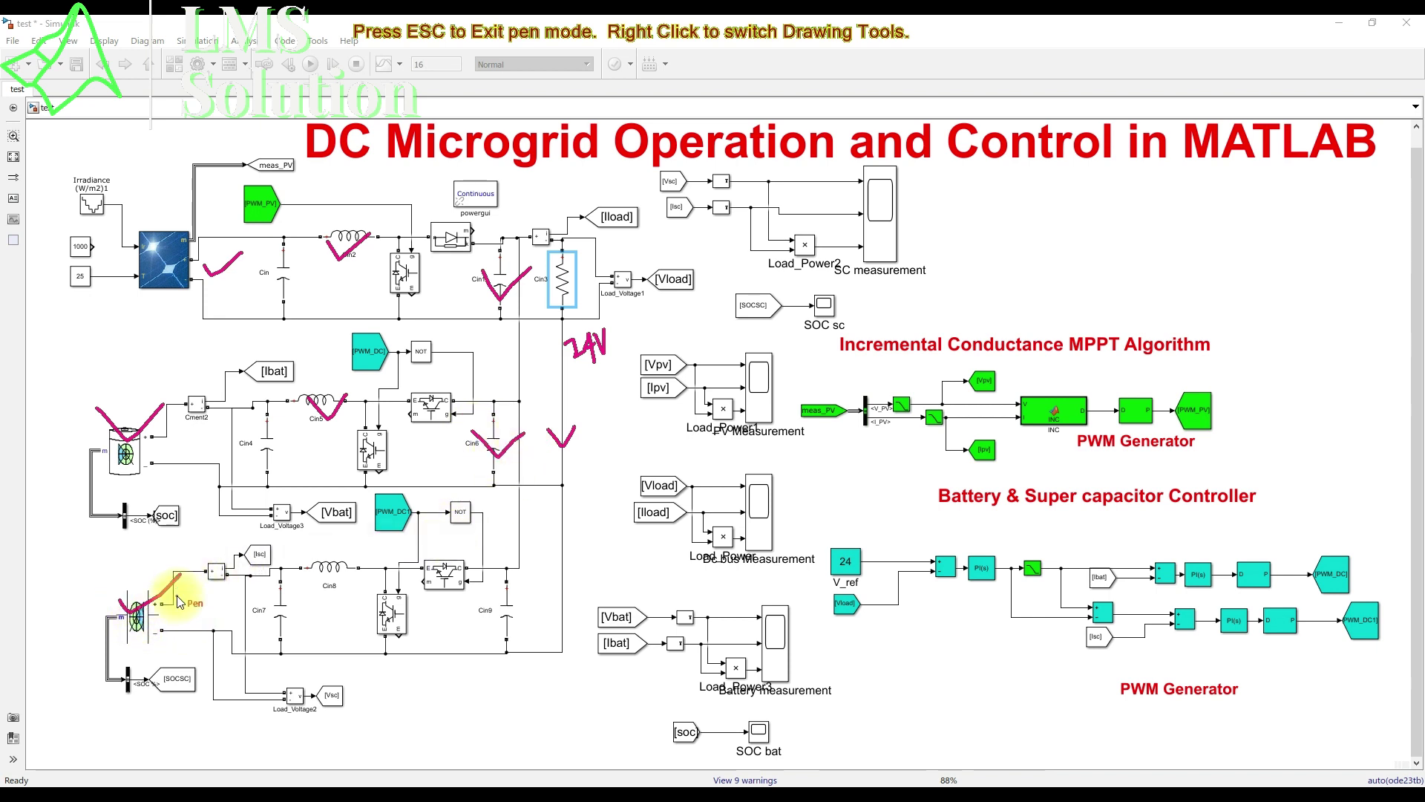
{"action": "mouse_move", "coordinate": [538, 579]}
{"action": "left_mouse_down"}
{"action": "mouse_move", "coordinate": [572, 595]}
{"action": "mouse_move", "coordinate": [590, 575]}
{"action": "left_mouse_up"}
{"action": "left_click_drag", "start_coordinate": [327, 549], "coordinate": [366, 555]}
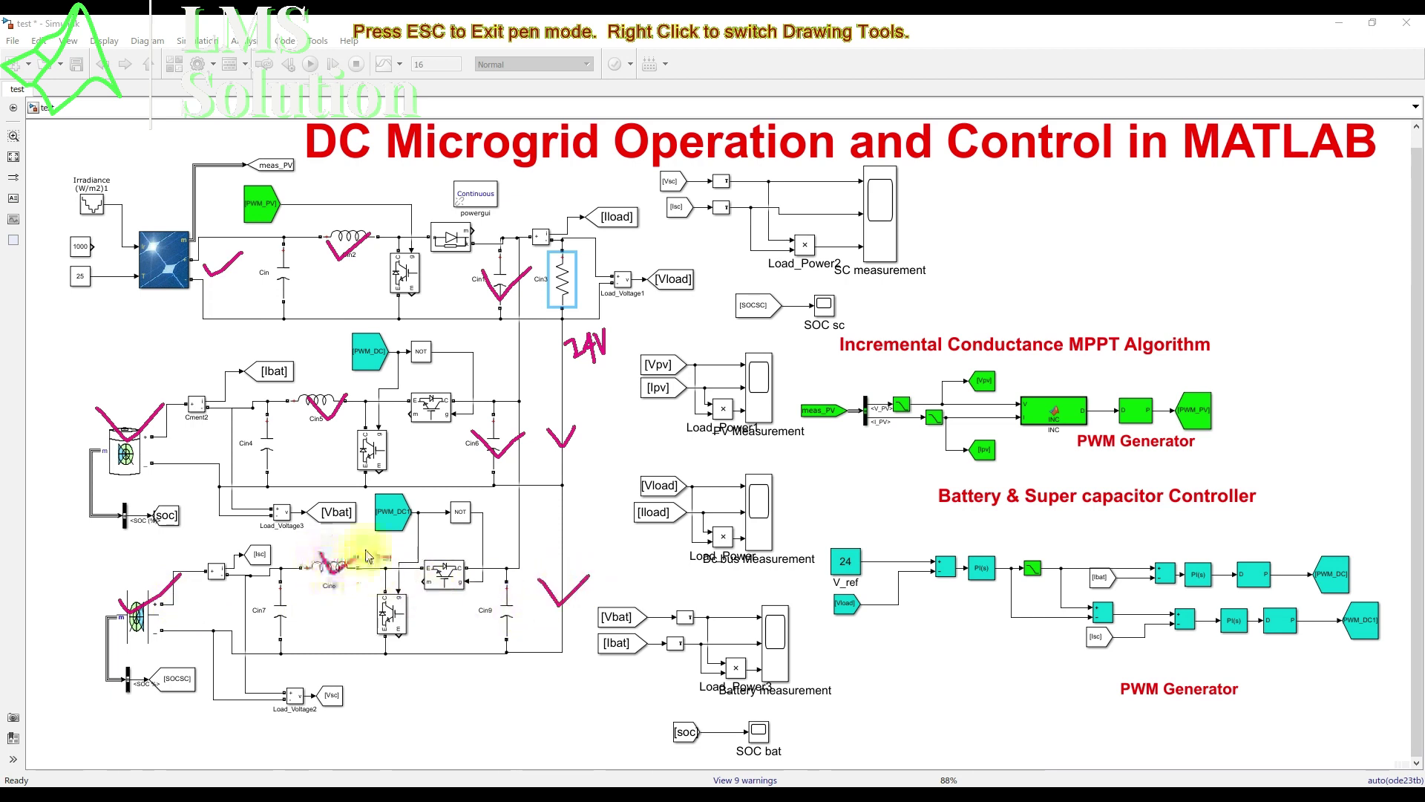
{"action": "mouse_move", "coordinate": [479, 598]}
{"action": "left_mouse_down"}
{"action": "mouse_move", "coordinate": [496, 624]}
{"action": "mouse_move", "coordinate": [519, 604]}
{"action": "left_mouse_up"}
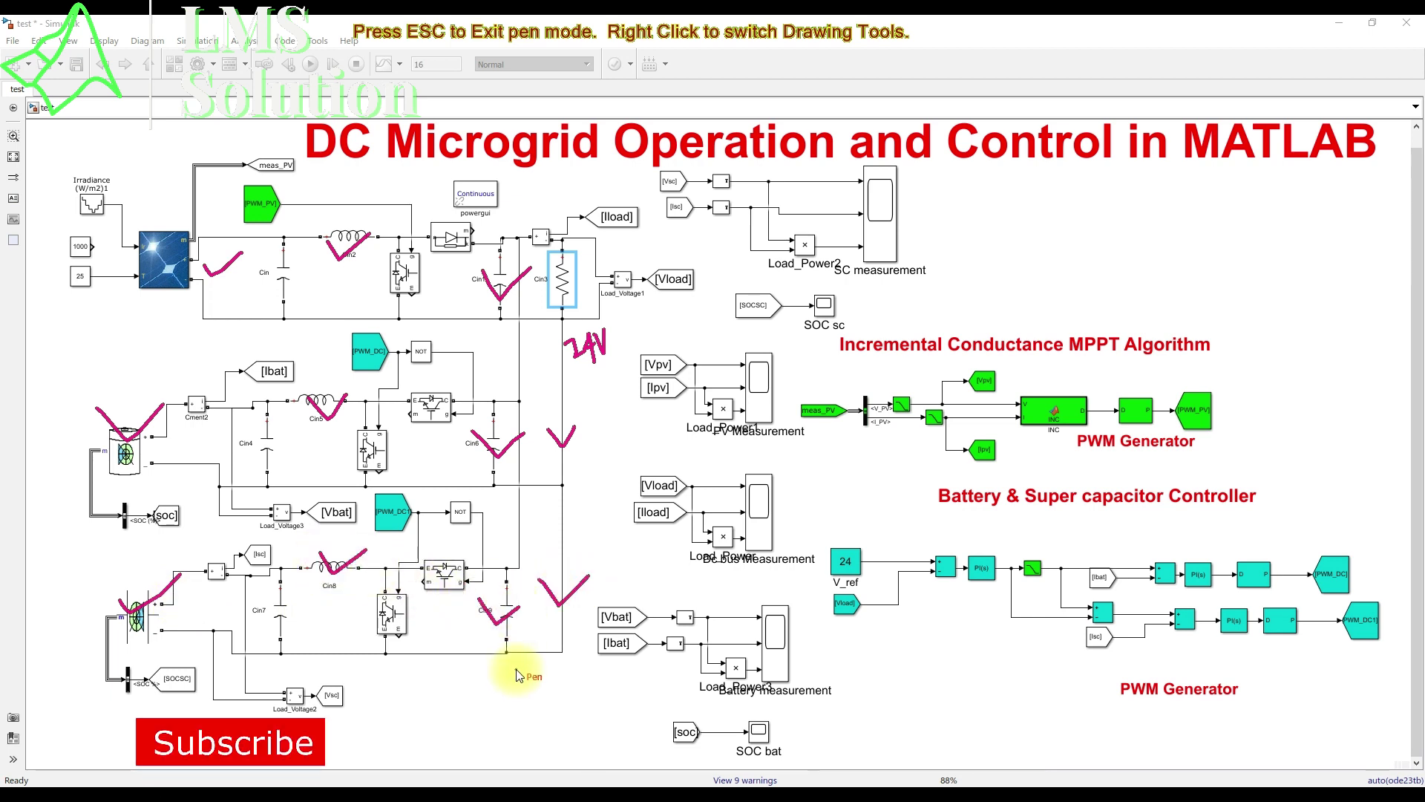
{"action": "key", "text": "Escape"}
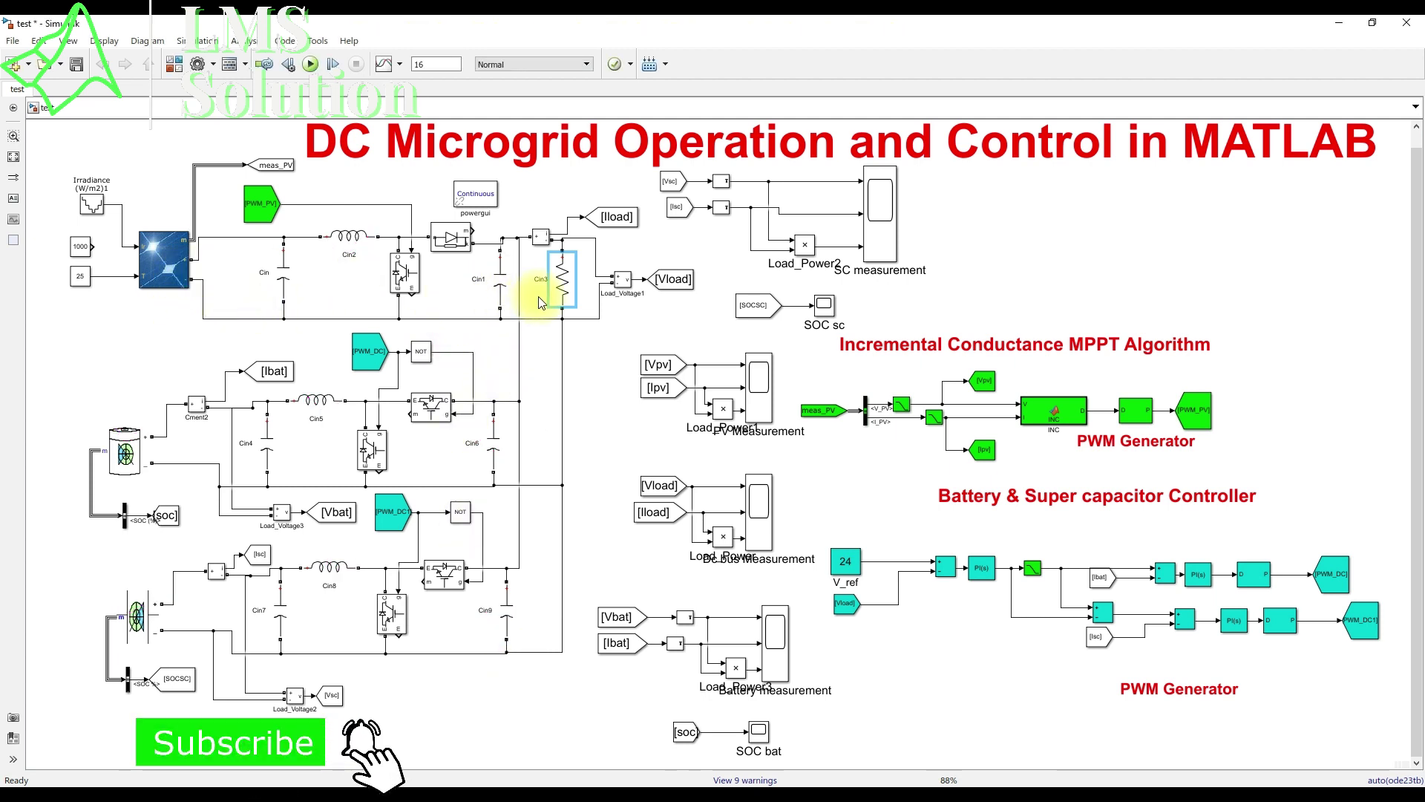
{"action": "left_click", "coordinate": [559, 296]}
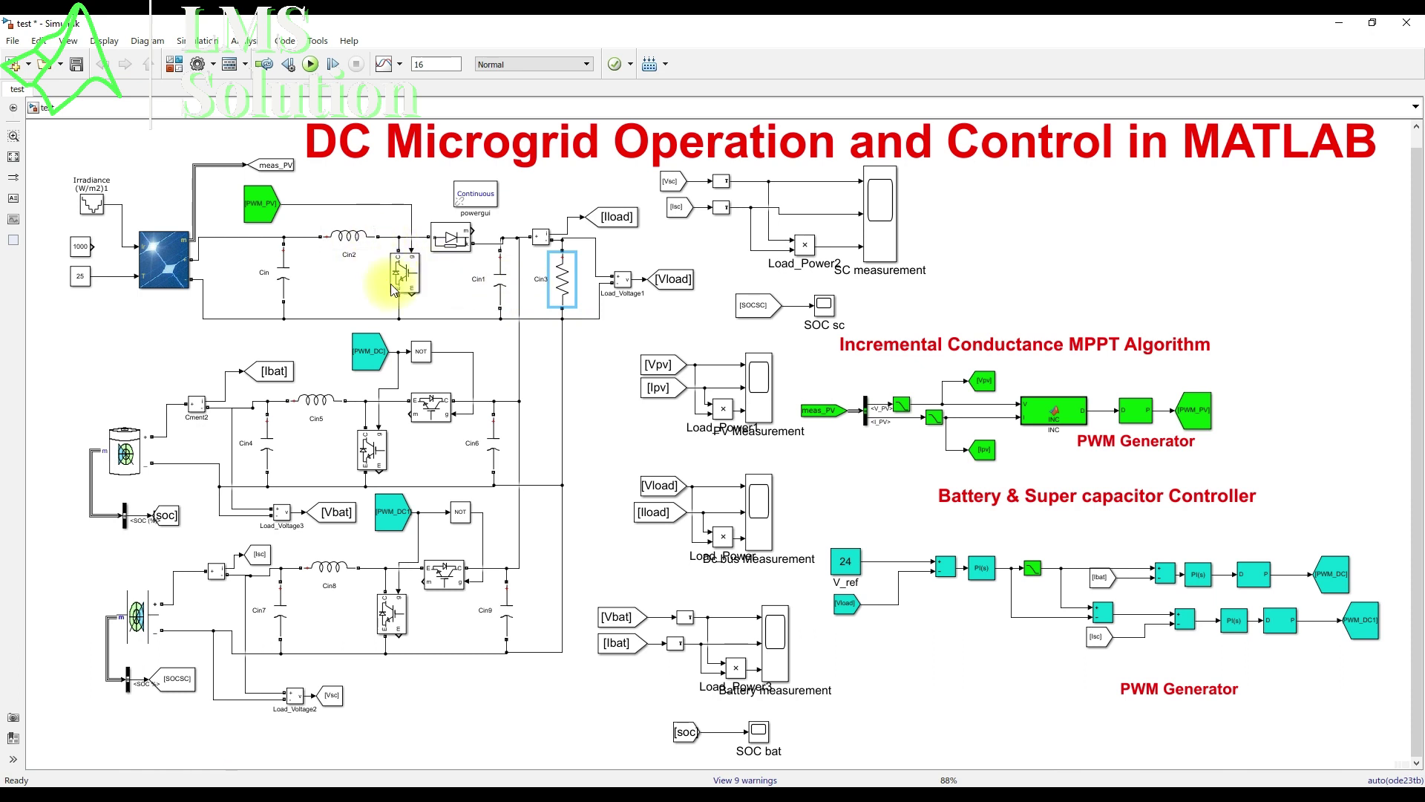
{"action": "key", "text": "ctrl+2"}
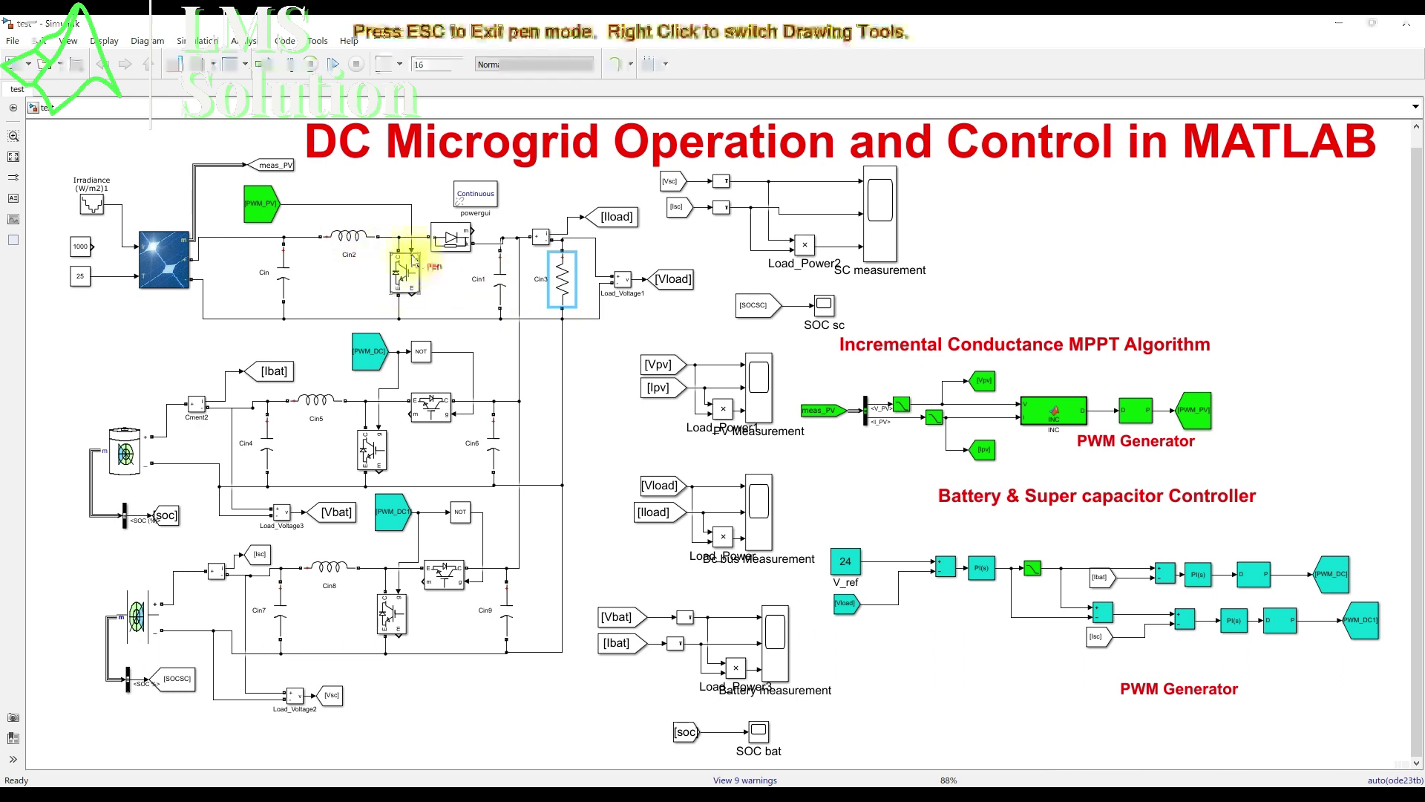
{"action": "mouse_move", "coordinate": [379, 217]}
{"action": "left_mouse_down"}
{"action": "mouse_move", "coordinate": [328, 280]}
{"action": "mouse_move", "coordinate": [460, 273]}
{"action": "mouse_move", "coordinate": [354, 214]}
{"action": "left_mouse_up"}
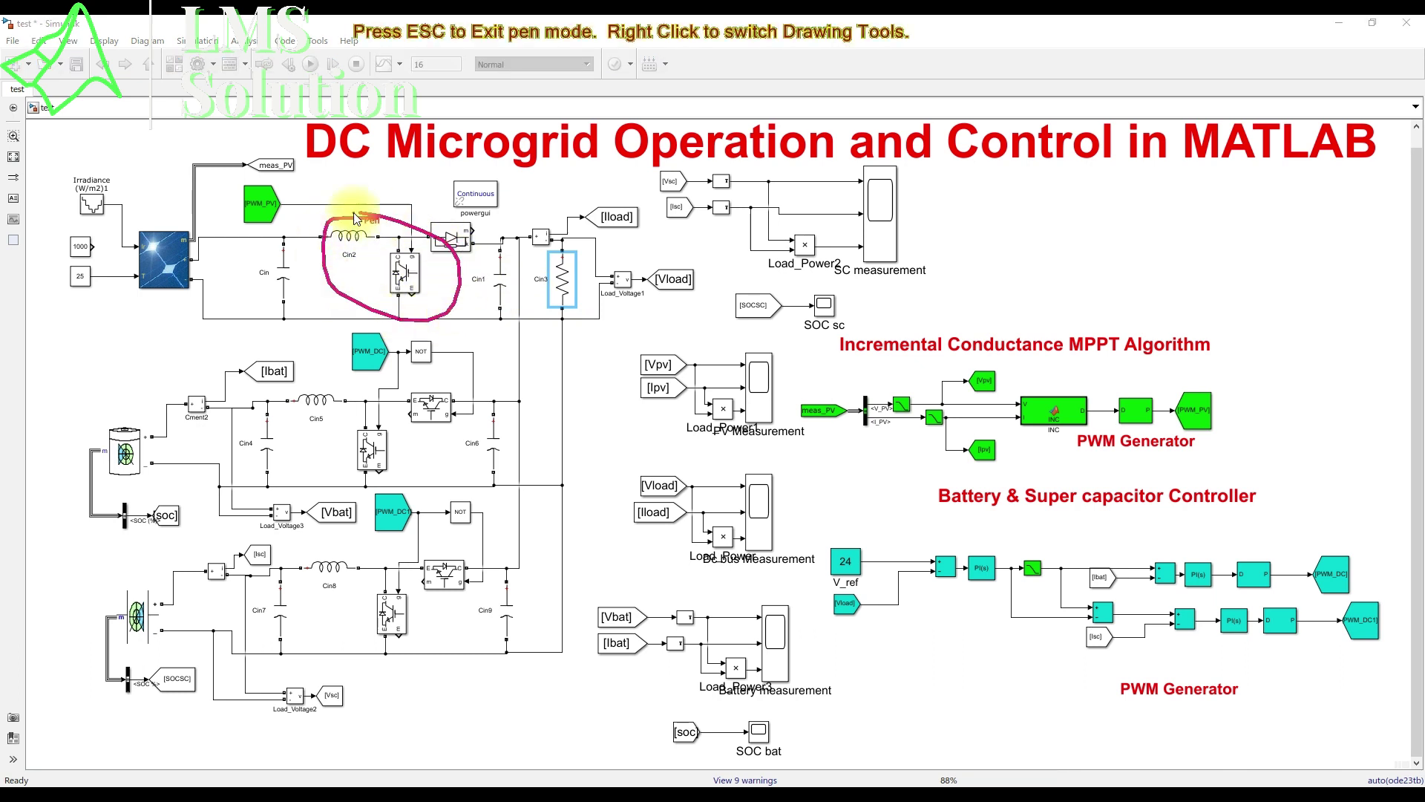
{"action": "mouse_move", "coordinate": [1014, 362]}
{"action": "left_mouse_down"}
{"action": "mouse_move", "coordinate": [830, 366]}
{"action": "mouse_move", "coordinate": [786, 387]}
{"action": "mouse_move", "coordinate": [790, 443]}
{"action": "mouse_move", "coordinate": [890, 477]}
{"action": "mouse_move", "coordinate": [1081, 482]}
{"action": "mouse_move", "coordinate": [1204, 460]}
{"action": "mouse_move", "coordinate": [1228, 395]}
{"action": "mouse_move", "coordinate": [1008, 373]}
{"action": "left_mouse_up"}
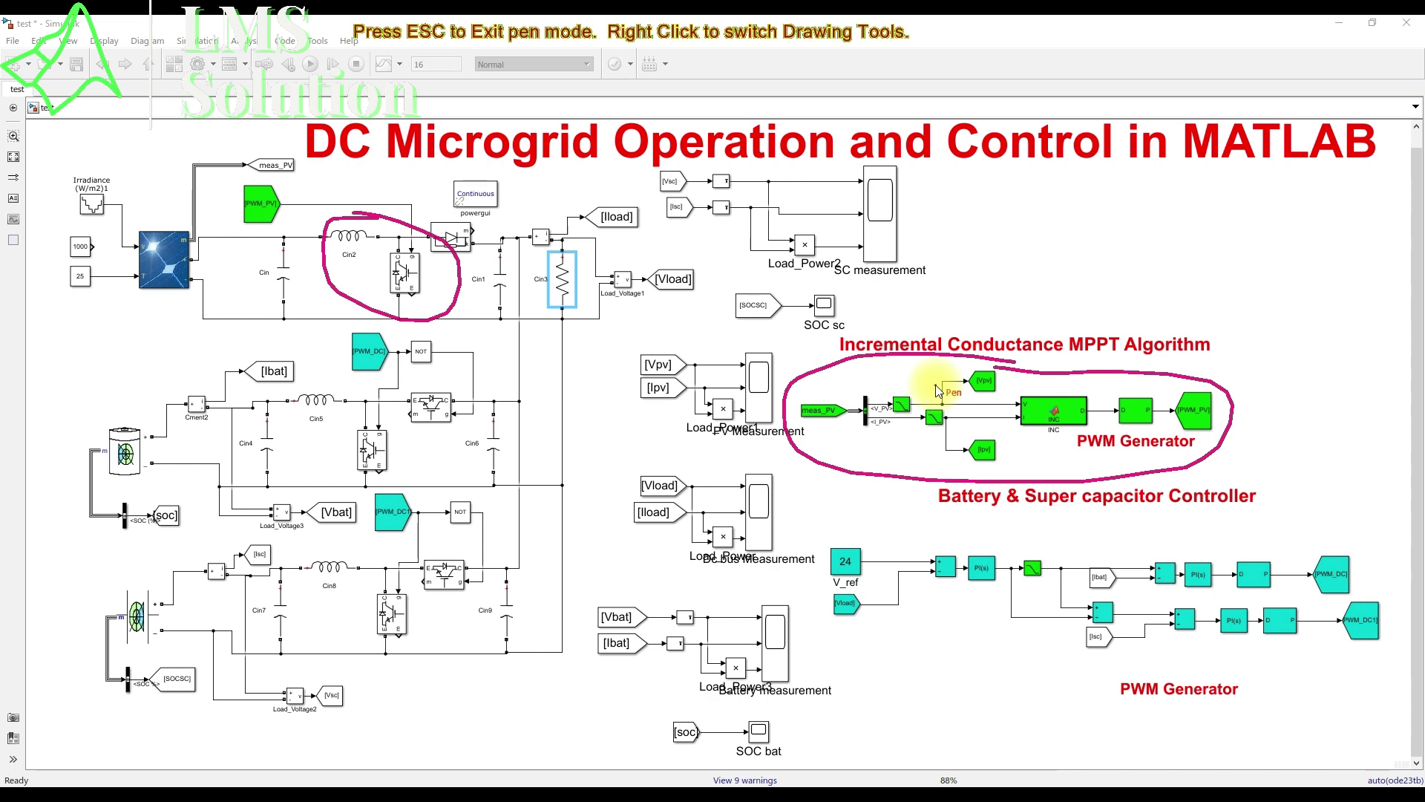
{"action": "left_click_drag", "start_coordinate": [123, 260], "coordinate": [165, 251]}
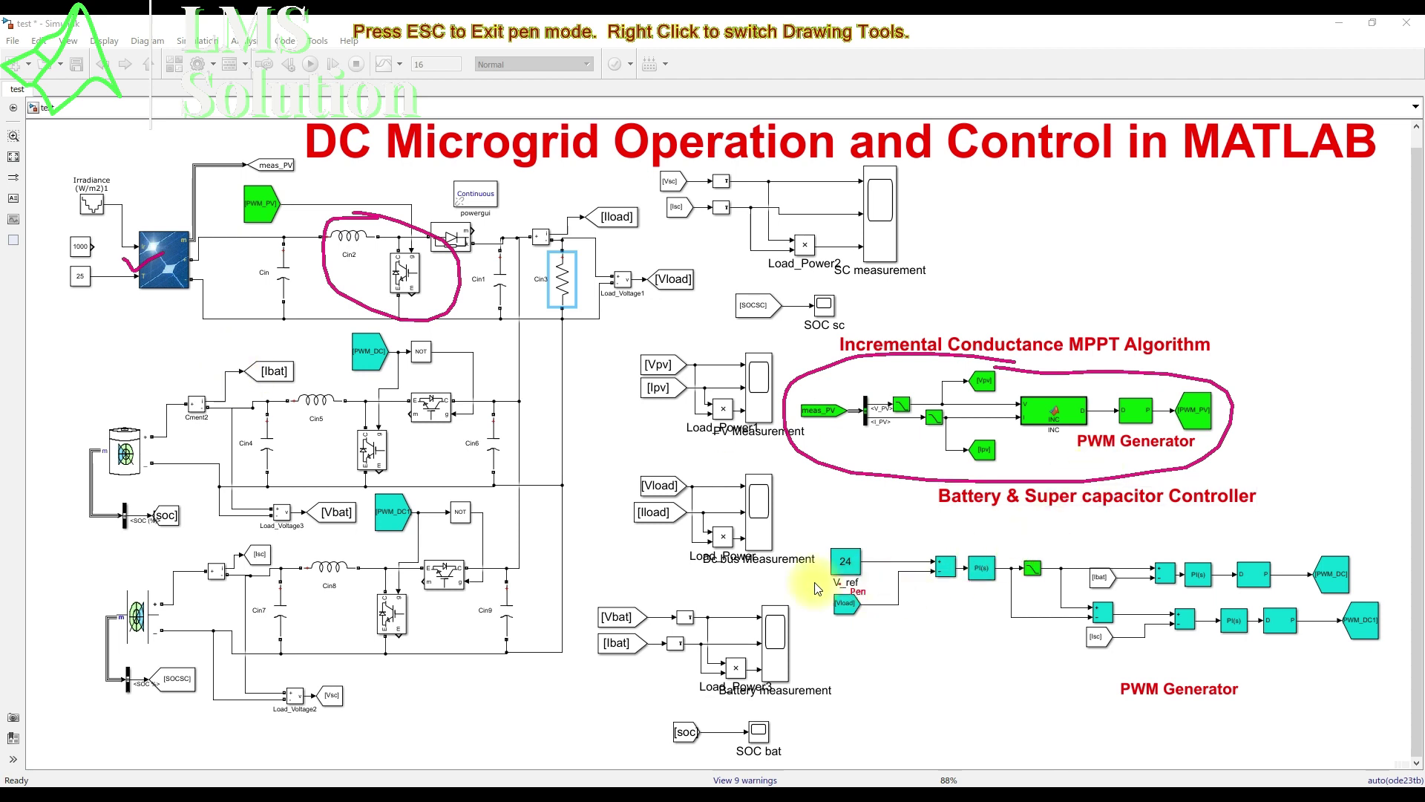
{"action": "mouse_move", "coordinate": [336, 370]}
{"action": "left_mouse_down"}
{"action": "mouse_move", "coordinate": [279, 398]}
{"action": "mouse_move", "coordinate": [280, 481]}
{"action": "mouse_move", "coordinate": [377, 509]}
{"action": "mouse_move", "coordinate": [502, 440]}
{"action": "mouse_move", "coordinate": [453, 369]}
{"action": "mouse_move", "coordinate": [336, 363]}
{"action": "left_mouse_up"}
{"action": "mouse_move", "coordinate": [379, 540]}
{"action": "left_mouse_down"}
{"action": "mouse_move", "coordinate": [292, 548]}
{"action": "mouse_move", "coordinate": [284, 659]}
{"action": "mouse_move", "coordinate": [475, 683]}
{"action": "mouse_move", "coordinate": [510, 608]}
{"action": "mouse_move", "coordinate": [365, 536]}
{"action": "mouse_move", "coordinate": [319, 533]}
{"action": "left_mouse_up"}
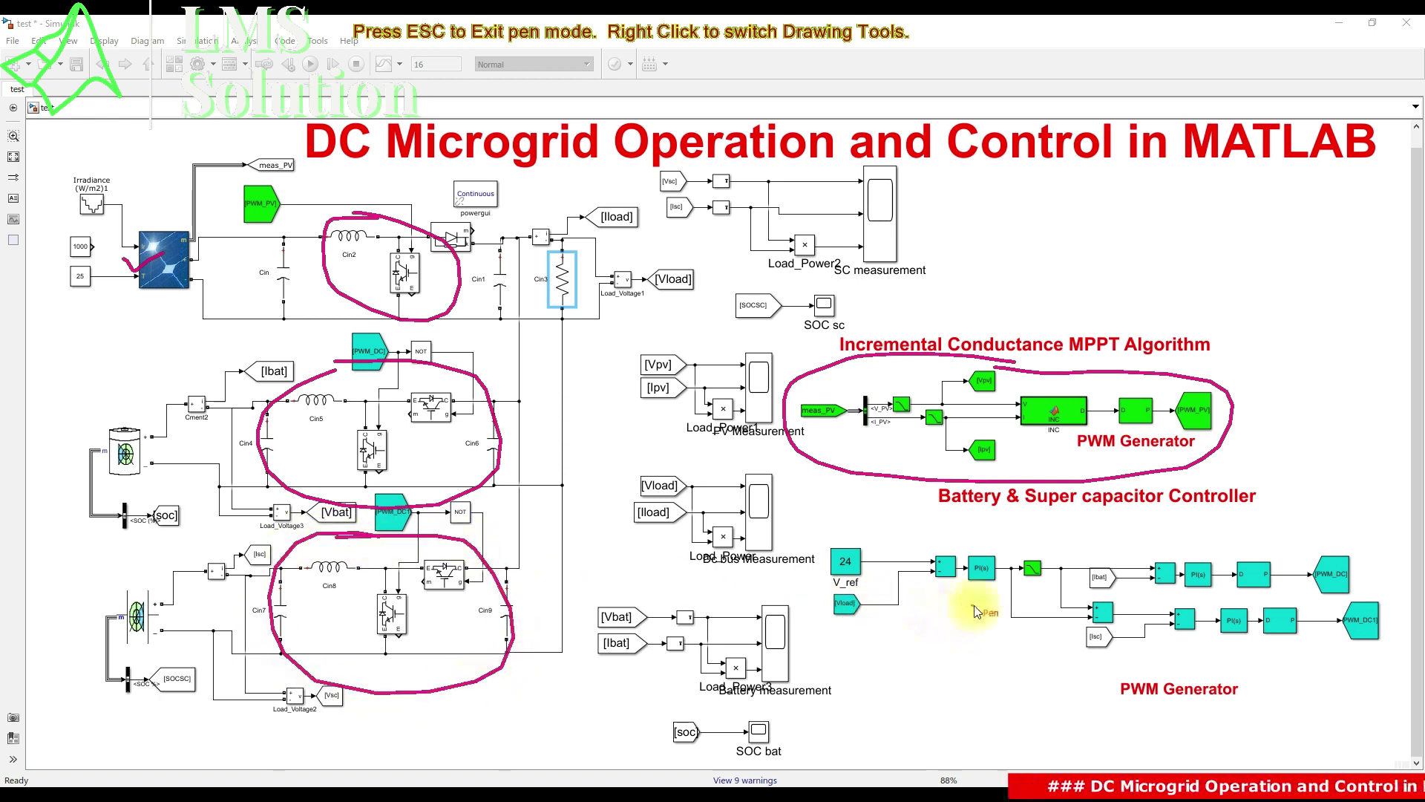
{"action": "mouse_move", "coordinate": [953, 603]}
{"action": "left_mouse_down"}
{"action": "mouse_move", "coordinate": [1020, 581]}
{"action": "mouse_move", "coordinate": [1002, 546]}
{"action": "mouse_move", "coordinate": [912, 583]}
{"action": "left_mouse_up"}
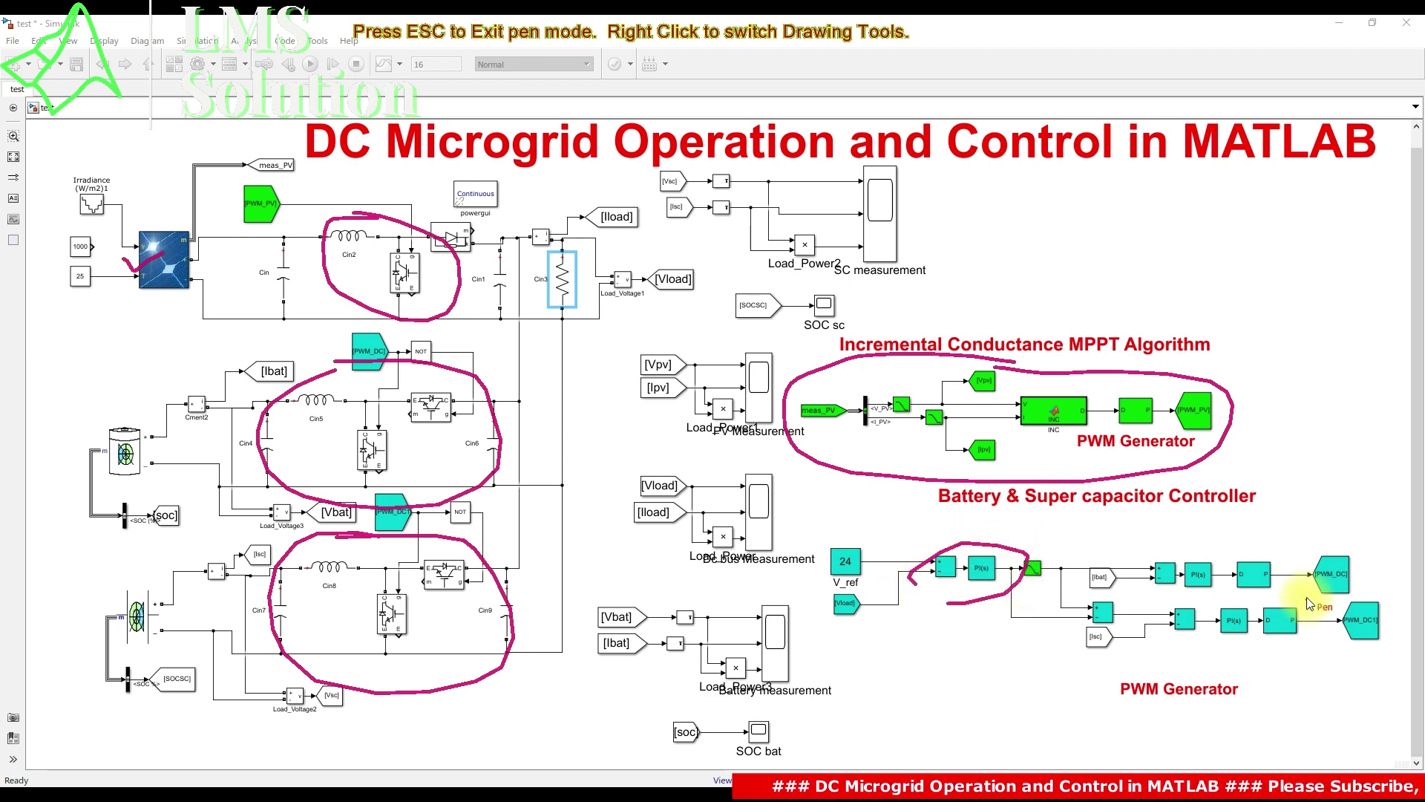
{"action": "mouse_move", "coordinate": [1305, 557]}
{"action": "left_mouse_down"}
{"action": "mouse_move", "coordinate": [1154, 623]}
{"action": "mouse_move", "coordinate": [1199, 664]}
{"action": "mouse_move", "coordinate": [1297, 637]}
{"action": "mouse_move", "coordinate": [1306, 553]}
{"action": "left_mouse_up"}
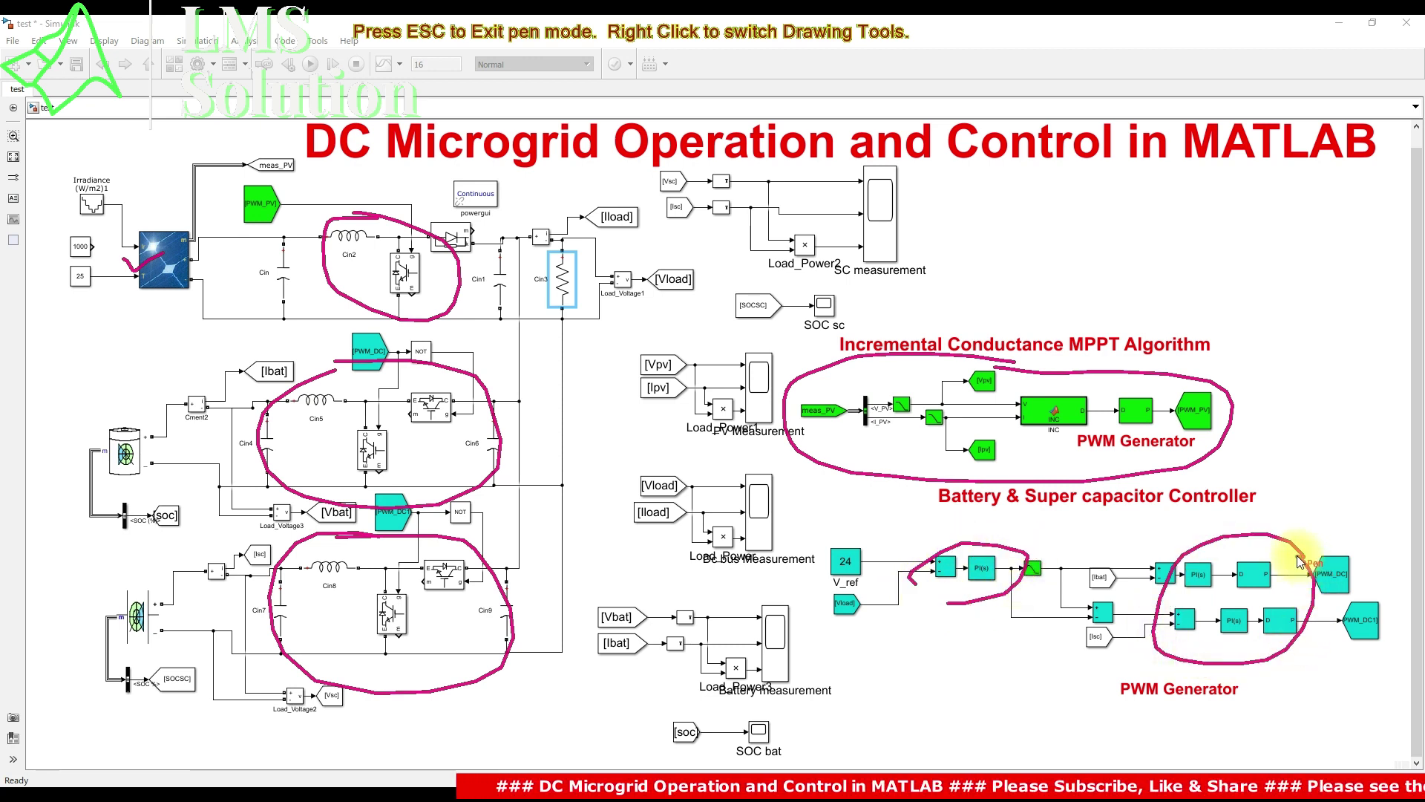
{"action": "key", "text": "Escape"}
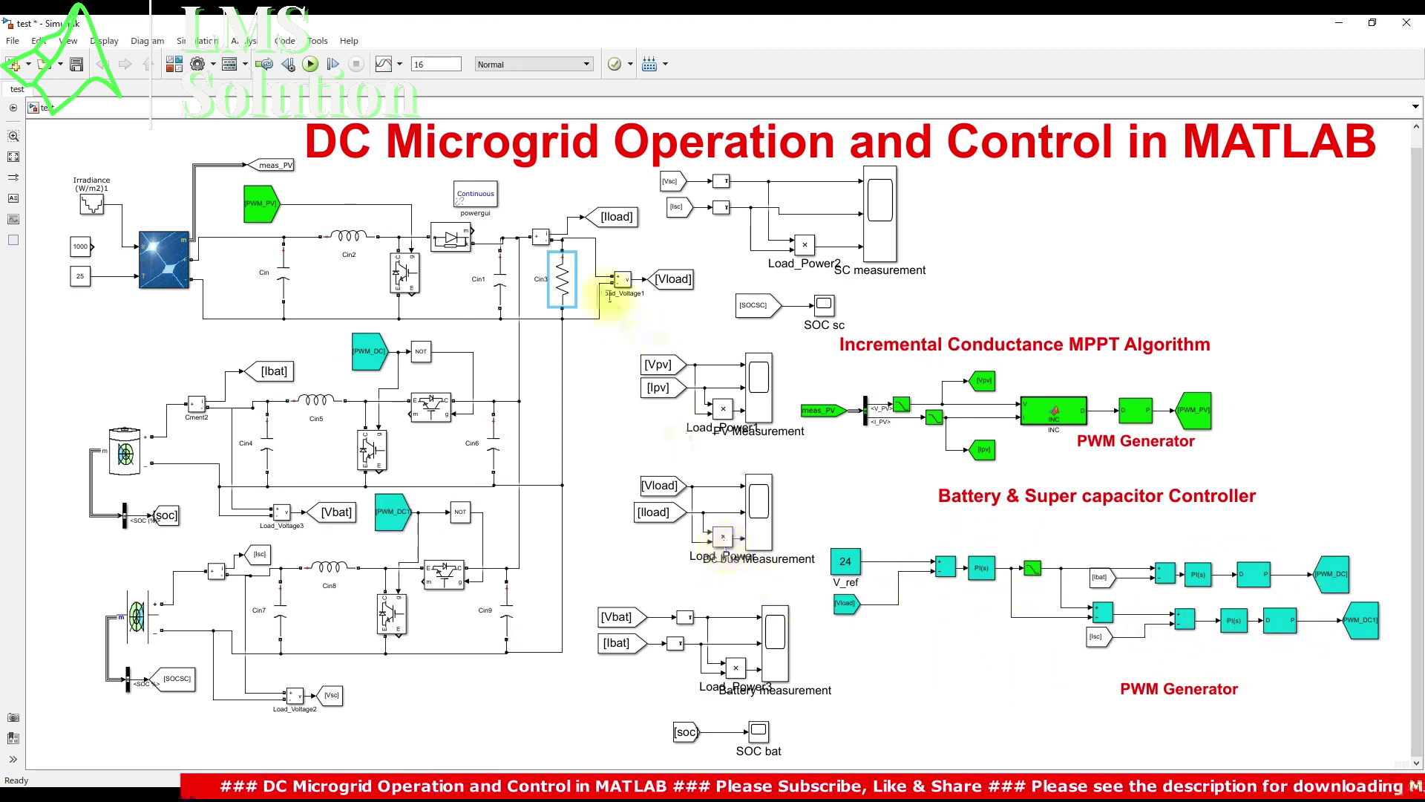
Step: Underline Vload and circle the V_ref 24 constant, PI, saturation and lower sum blocks
{"action": "key", "text": "ctrl+alt+d"}
{"action": "left_click_drag", "start_coordinate": [653, 299], "coordinate": [725, 303]}
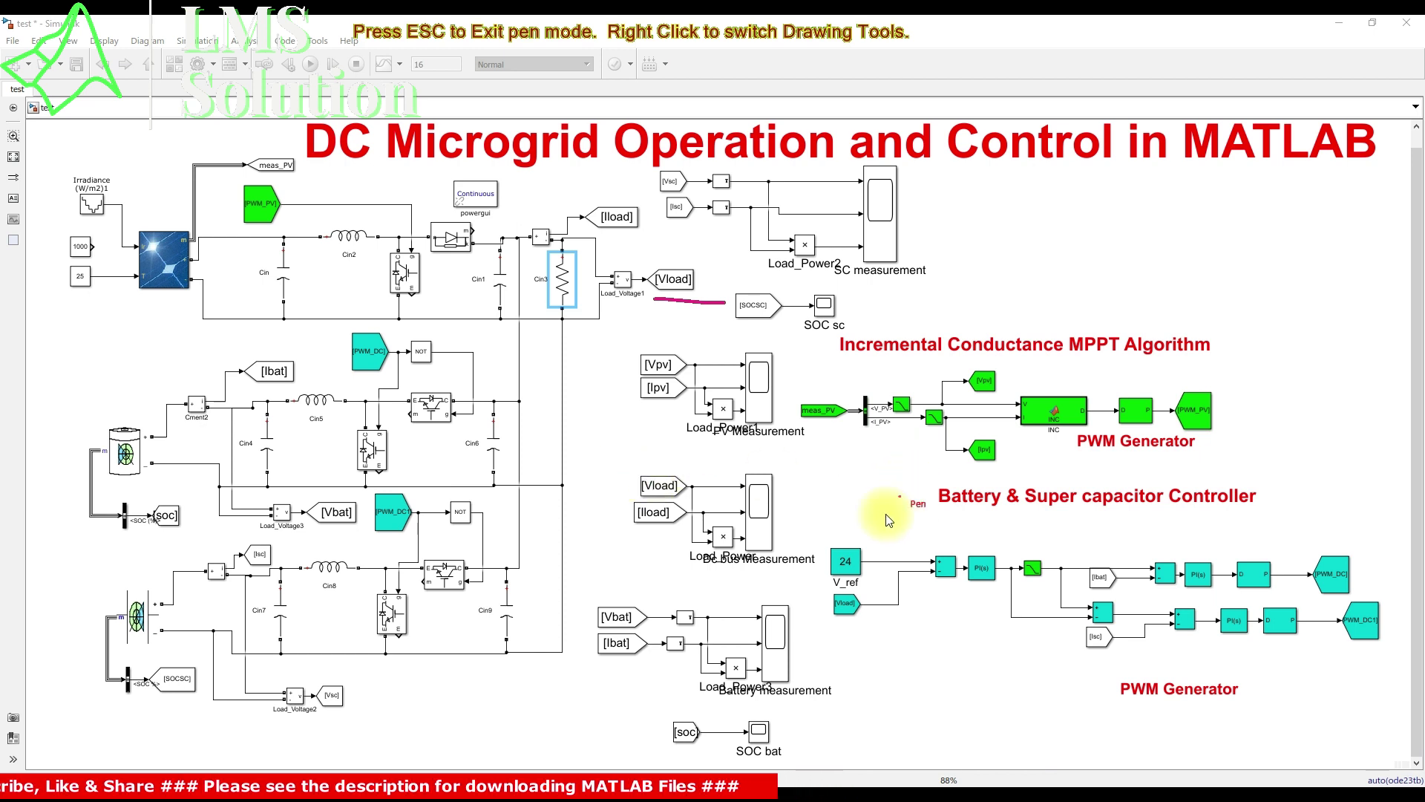
{"action": "mouse_move", "coordinate": [861, 545]}
{"action": "left_mouse_down"}
{"action": "mouse_move", "coordinate": [831, 548]}
{"action": "mouse_move", "coordinate": [835, 578]}
{"action": "mouse_move", "coordinate": [861, 556]}
{"action": "left_mouse_up"}
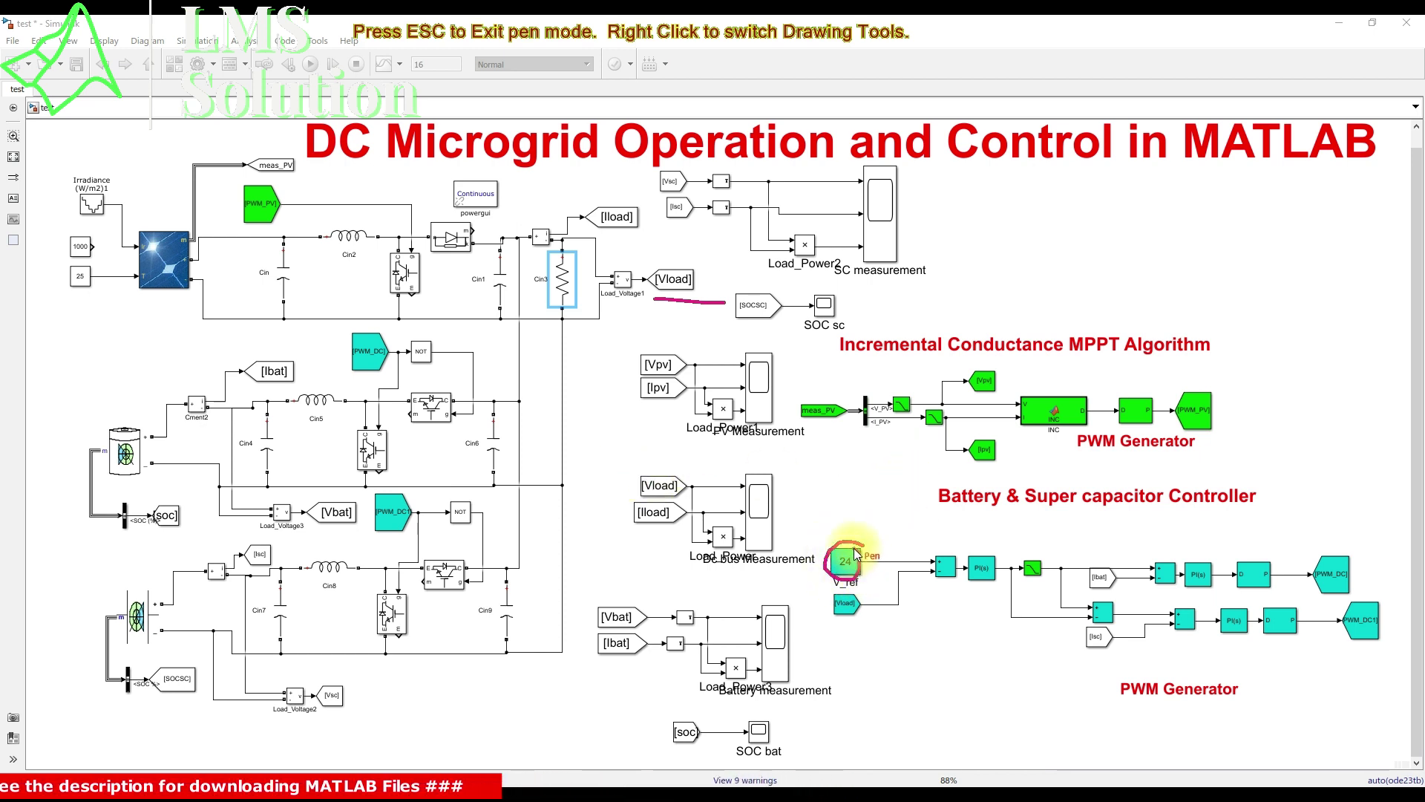
{"action": "mouse_move", "coordinate": [962, 585]}
{"action": "left_mouse_down"}
{"action": "mouse_move", "coordinate": [976, 590]}
{"action": "mouse_move", "coordinate": [1001, 563]}
{"action": "mouse_move", "coordinate": [969, 553]}
{"action": "mouse_move", "coordinate": [963, 579]}
{"action": "mouse_move", "coordinate": [983, 584]}
{"action": "left_mouse_up"}
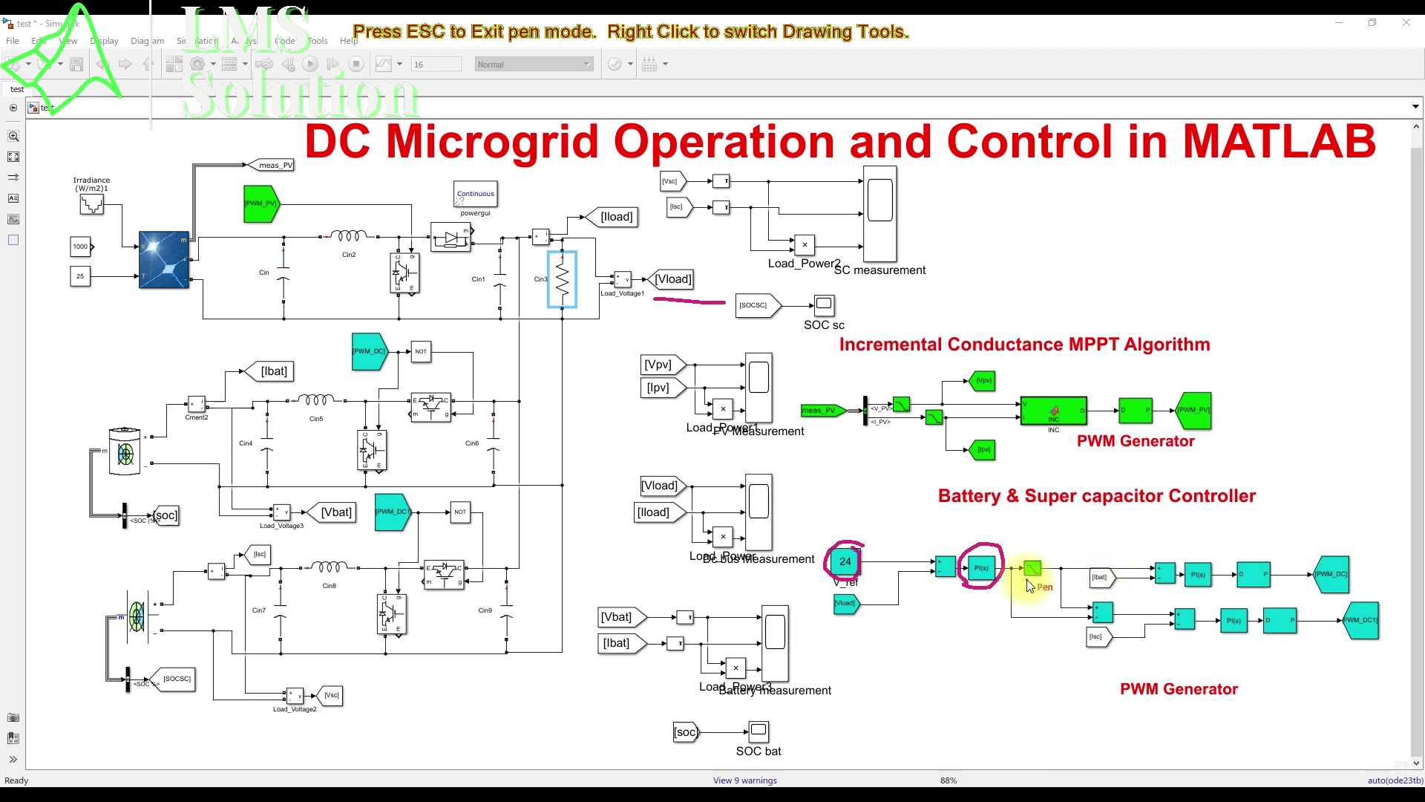
{"action": "mouse_move", "coordinate": [1042, 585]}
{"action": "left_mouse_down"}
{"action": "mouse_move", "coordinate": [1036, 554]}
{"action": "mouse_move", "coordinate": [1032, 573]}
{"action": "left_mouse_up"}
{"action": "left_click_drag", "start_coordinate": [1017, 565], "coordinate": [1030, 587]}
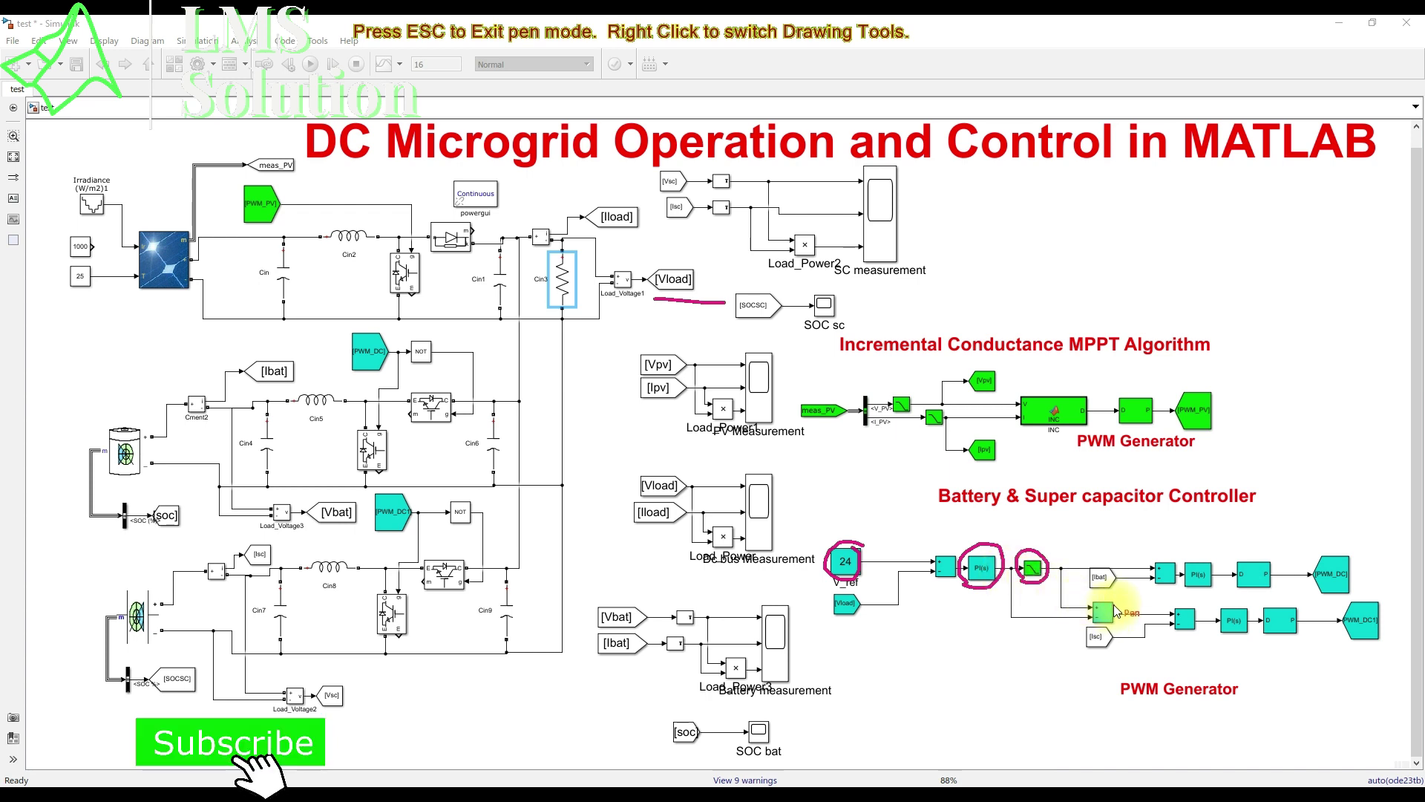
{"action": "mouse_move", "coordinate": [1113, 602]}
{"action": "left_mouse_down"}
{"action": "mouse_move", "coordinate": [1054, 599]}
{"action": "mouse_move", "coordinate": [1050, 613]}
{"action": "mouse_move", "coordinate": [1112, 613]}
{"action": "left_mouse_up"}
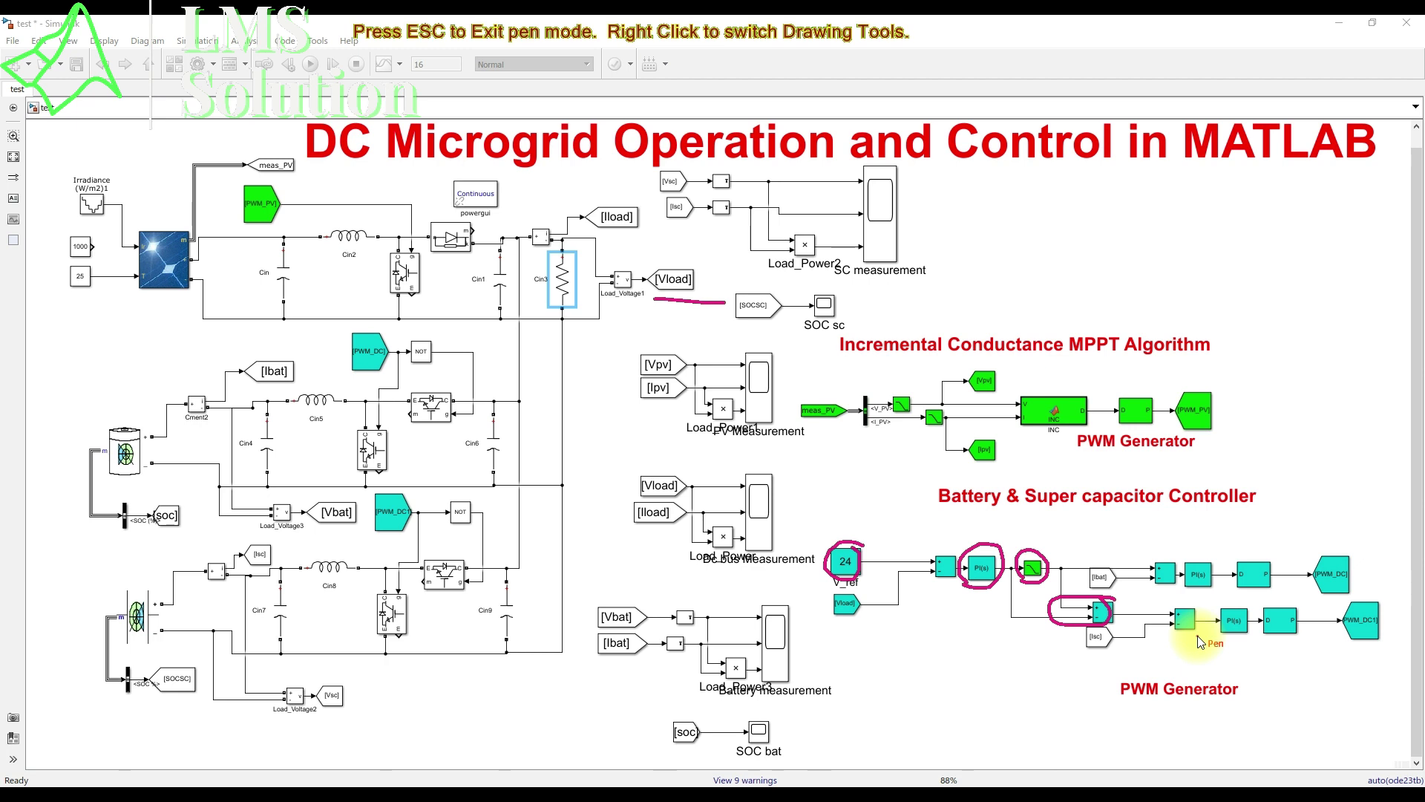
Step: Draw arrows into and out of the sum blocks and underline both PI(s) blocks
{"action": "mouse_move", "coordinate": [1109, 610]}
{"action": "left_mouse_down"}
{"action": "mouse_move", "coordinate": [1076, 616]}
{"action": "mouse_move", "coordinate": [1099, 598]}
{"action": "mouse_move", "coordinate": [1111, 615]}
{"action": "left_mouse_up"}
{"action": "left_click_drag", "start_coordinate": [1069, 562], "coordinate": [1139, 564]}
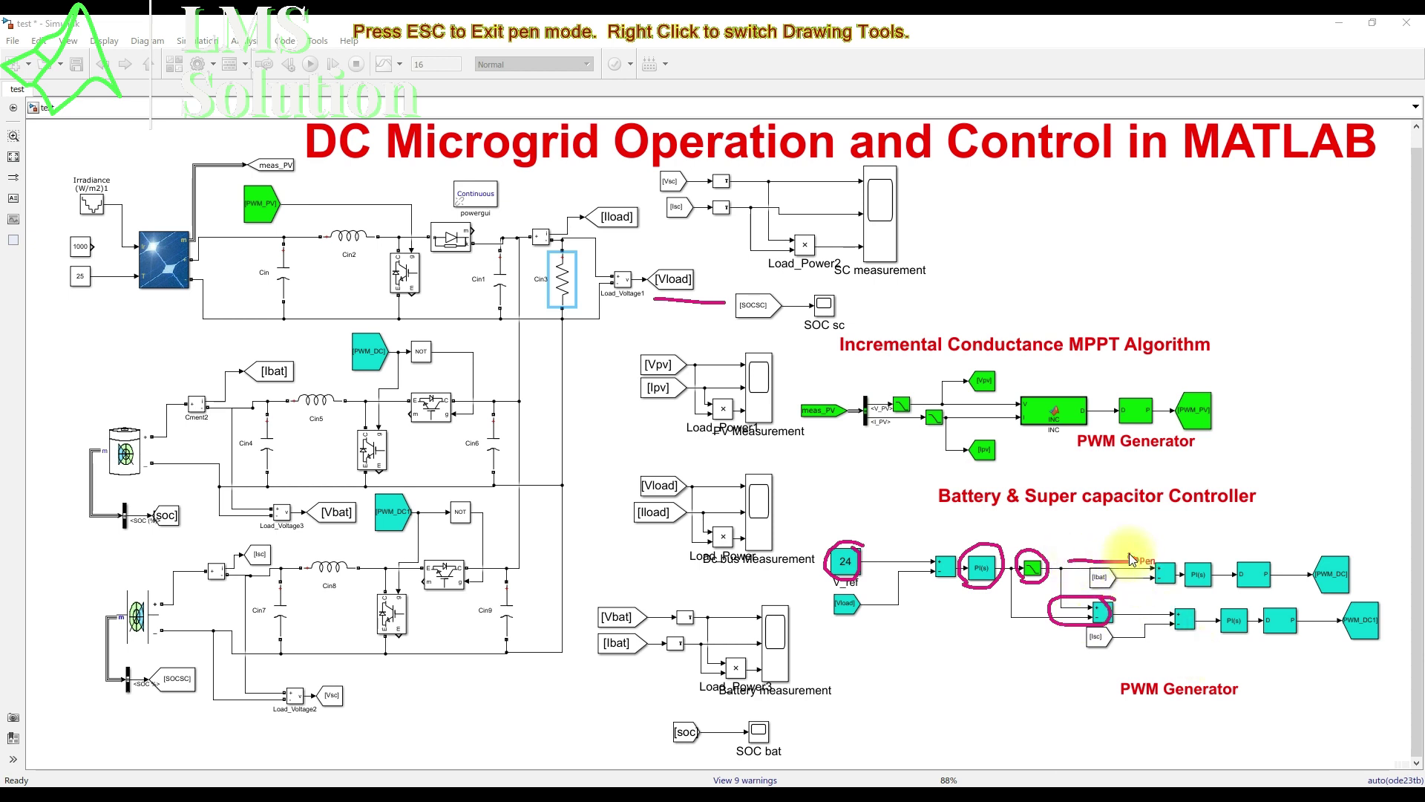
{"action": "left_click_drag", "start_coordinate": [1124, 612], "coordinate": [1152, 610]}
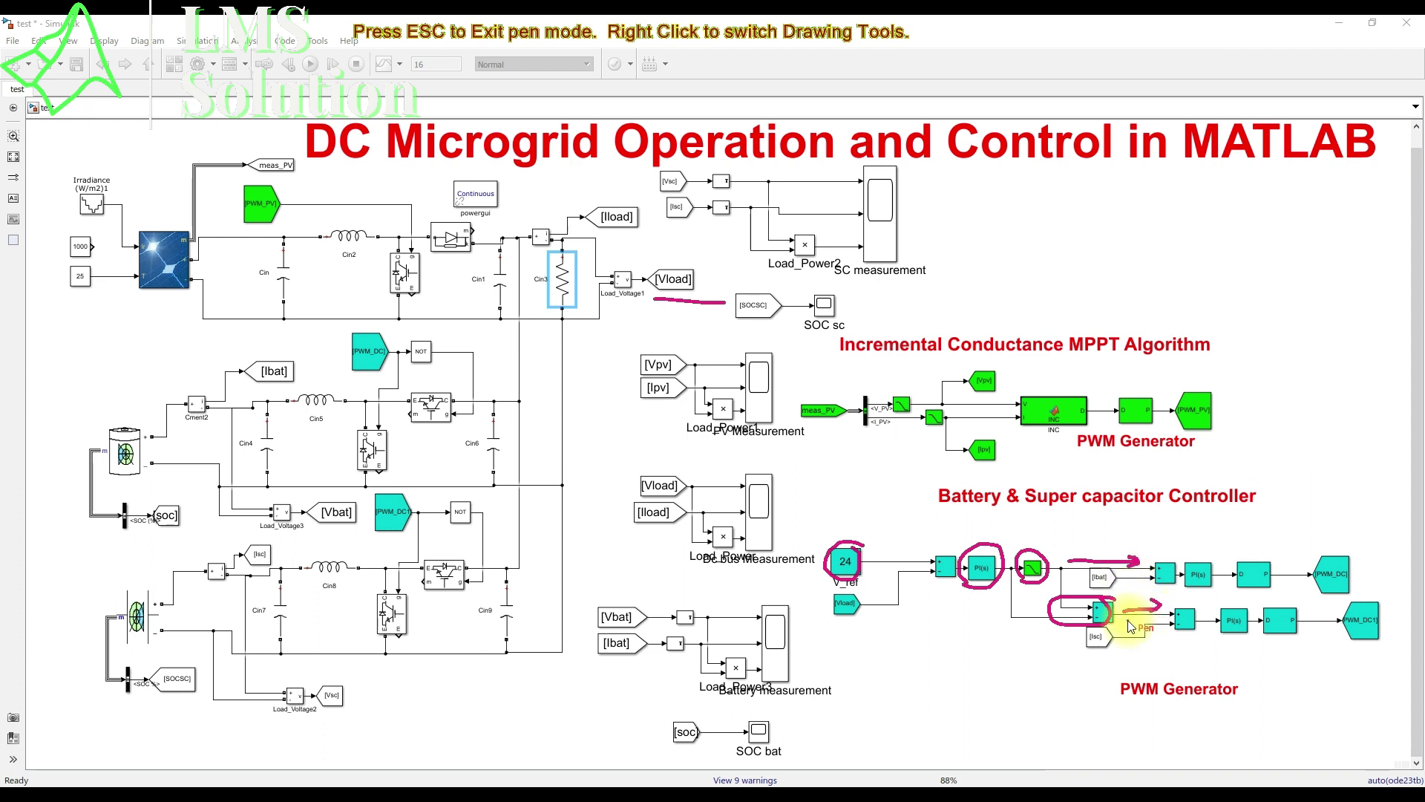
{"action": "left_click_drag", "start_coordinate": [1161, 635], "coordinate": [1159, 645]}
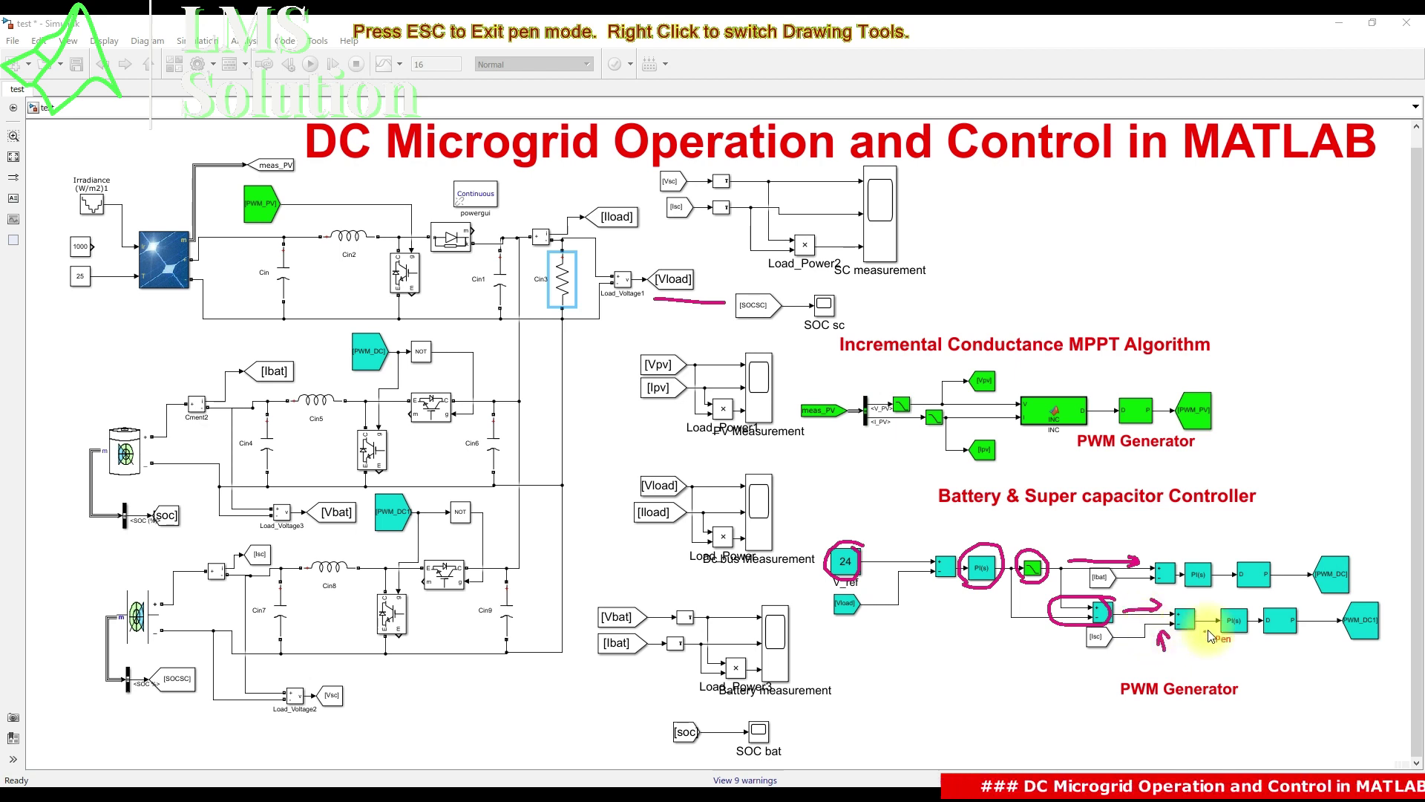
{"action": "left_click_drag", "start_coordinate": [1187, 590], "coordinate": [1221, 592]}
{"action": "left_click_drag", "start_coordinate": [1215, 645], "coordinate": [1255, 643]}
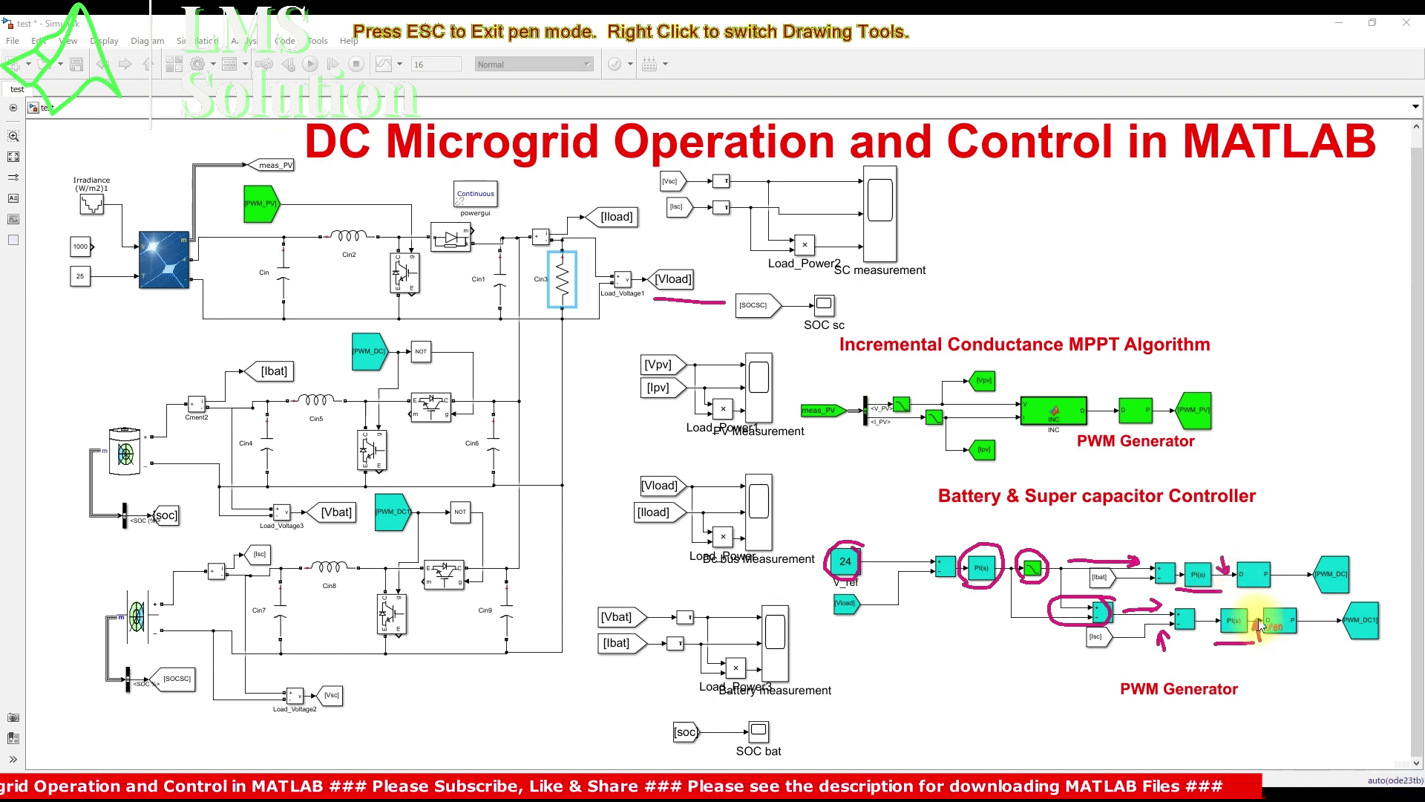
Step: Arrow into the PWM block and trace the PWM_DC outputs back to the converter switches
{"action": "mouse_move", "coordinate": [1250, 550]}
{"action": "left_mouse_down"}
{"action": "mouse_move", "coordinate": [1268, 563]}
{"action": "mouse_move", "coordinate": [1278, 551]}
{"action": "mouse_move", "coordinate": [1301, 610]}
{"action": "left_mouse_up"}
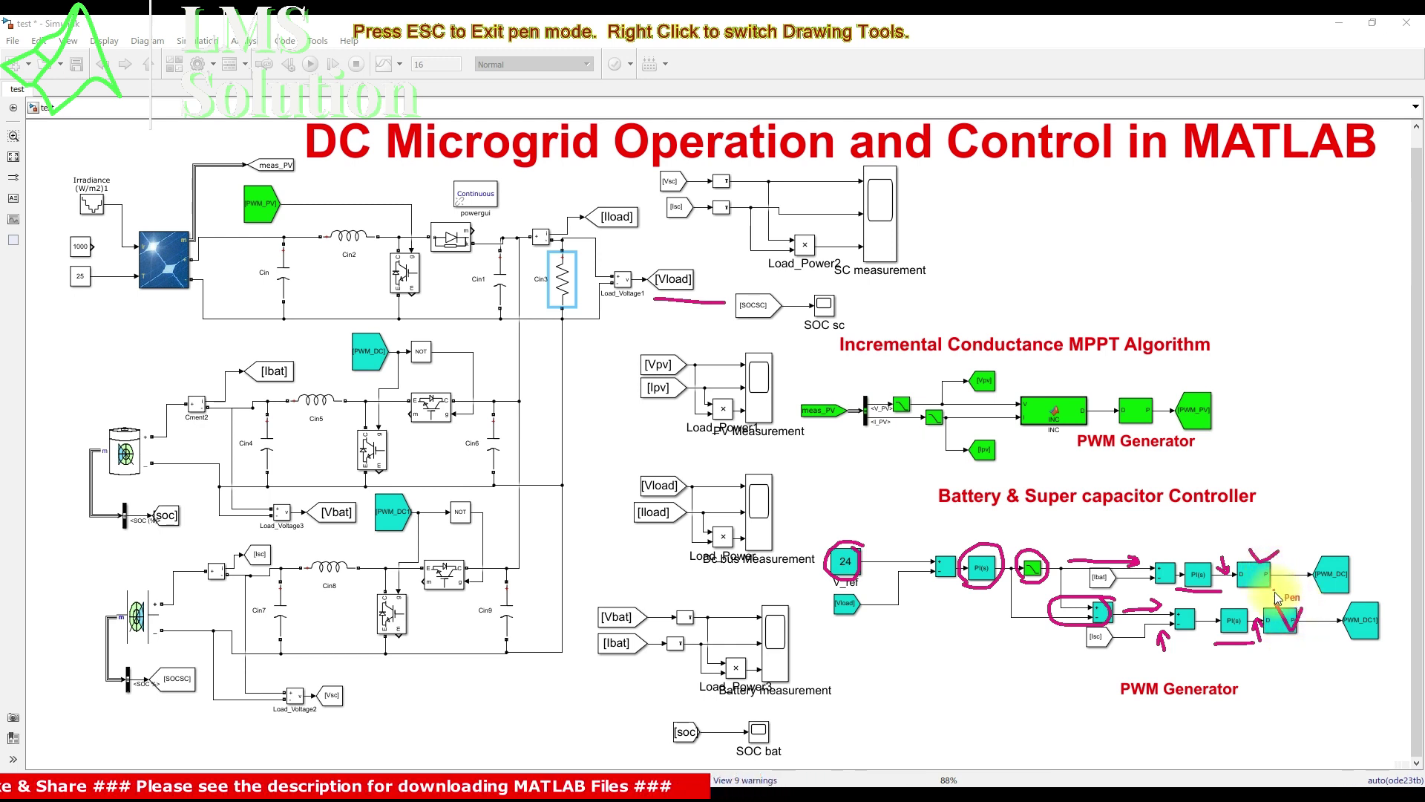
{"action": "mouse_move", "coordinate": [1334, 568]}
{"action": "left_mouse_down"}
{"action": "mouse_move", "coordinate": [1359, 529]}
{"action": "mouse_move", "coordinate": [491, 444]}
{"action": "mouse_move", "coordinate": [444, 419]}
{"action": "mouse_move", "coordinate": [424, 451]}
{"action": "mouse_move", "coordinate": [449, 455]}
{"action": "left_mouse_up"}
{"action": "mouse_move", "coordinate": [1366, 631]}
{"action": "left_mouse_down"}
{"action": "mouse_move", "coordinate": [1381, 685]}
{"action": "mouse_move", "coordinate": [928, 721]}
{"action": "mouse_move", "coordinate": [447, 595]}
{"action": "mouse_move", "coordinate": [455, 625]}
{"action": "left_mouse_up"}
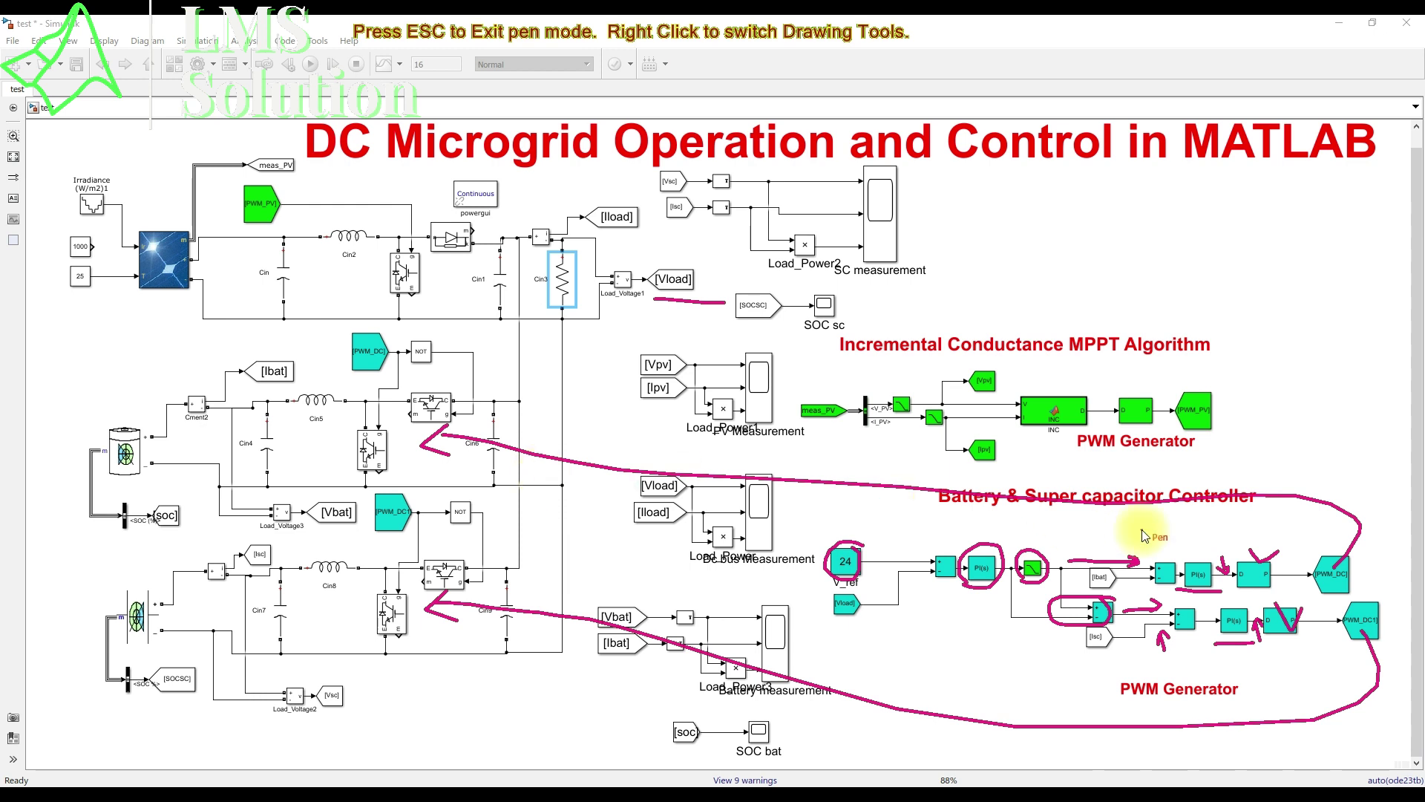
Step: Clear the old marks and circle the MPPT algorithm block group
{"action": "key", "text": "e"}
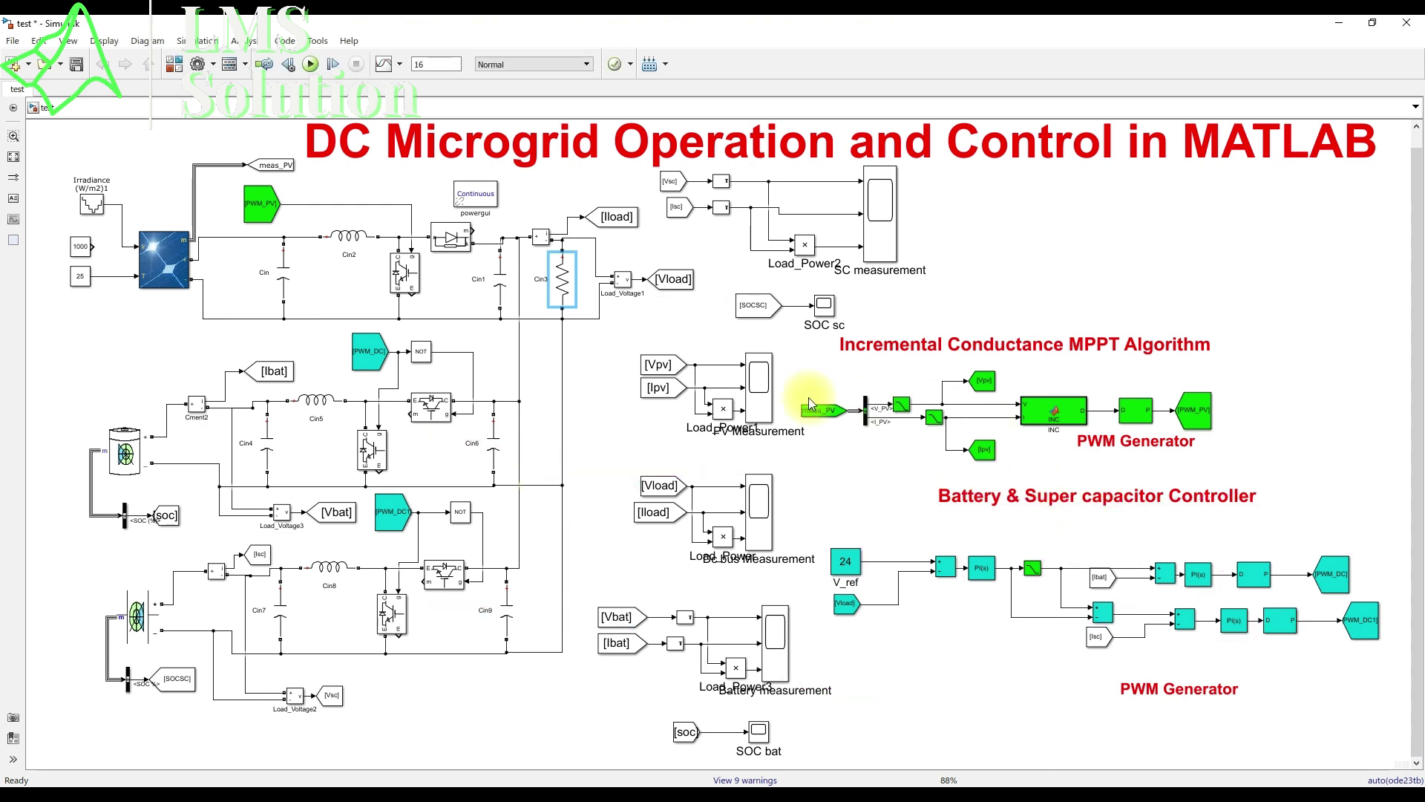
{"action": "mouse_move", "coordinate": [1061, 358]}
{"action": "left_mouse_down"}
{"action": "mouse_move", "coordinate": [854, 360]}
{"action": "mouse_move", "coordinate": [809, 387]}
{"action": "mouse_move", "coordinate": [804, 436]}
{"action": "mouse_move", "coordinate": [1021, 490]}
{"action": "mouse_move", "coordinate": [1262, 463]}
{"action": "left_mouse_up"}
{"action": "mouse_move", "coordinate": [1032, 357]}
{"action": "left_mouse_down"}
{"action": "mouse_move", "coordinate": [958, 377]}
{"action": "mouse_move", "coordinate": [989, 409]}
{"action": "left_mouse_up"}
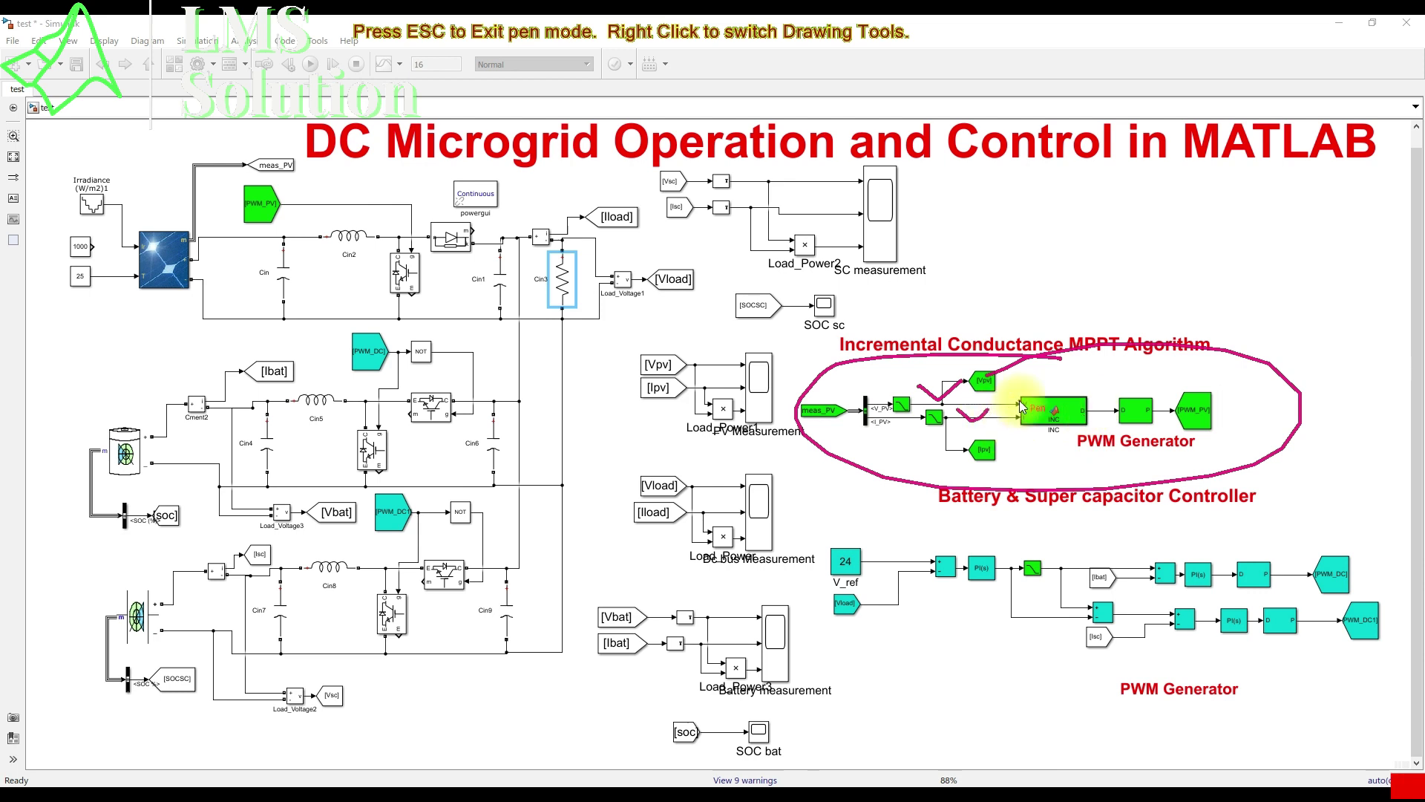
Step: Arrow the MPPT signal into the PWM generator and trace PWM_PV to the PV boost switch
{"action": "left_click_drag", "start_coordinate": [1096, 405], "coordinate": [1105, 393]}
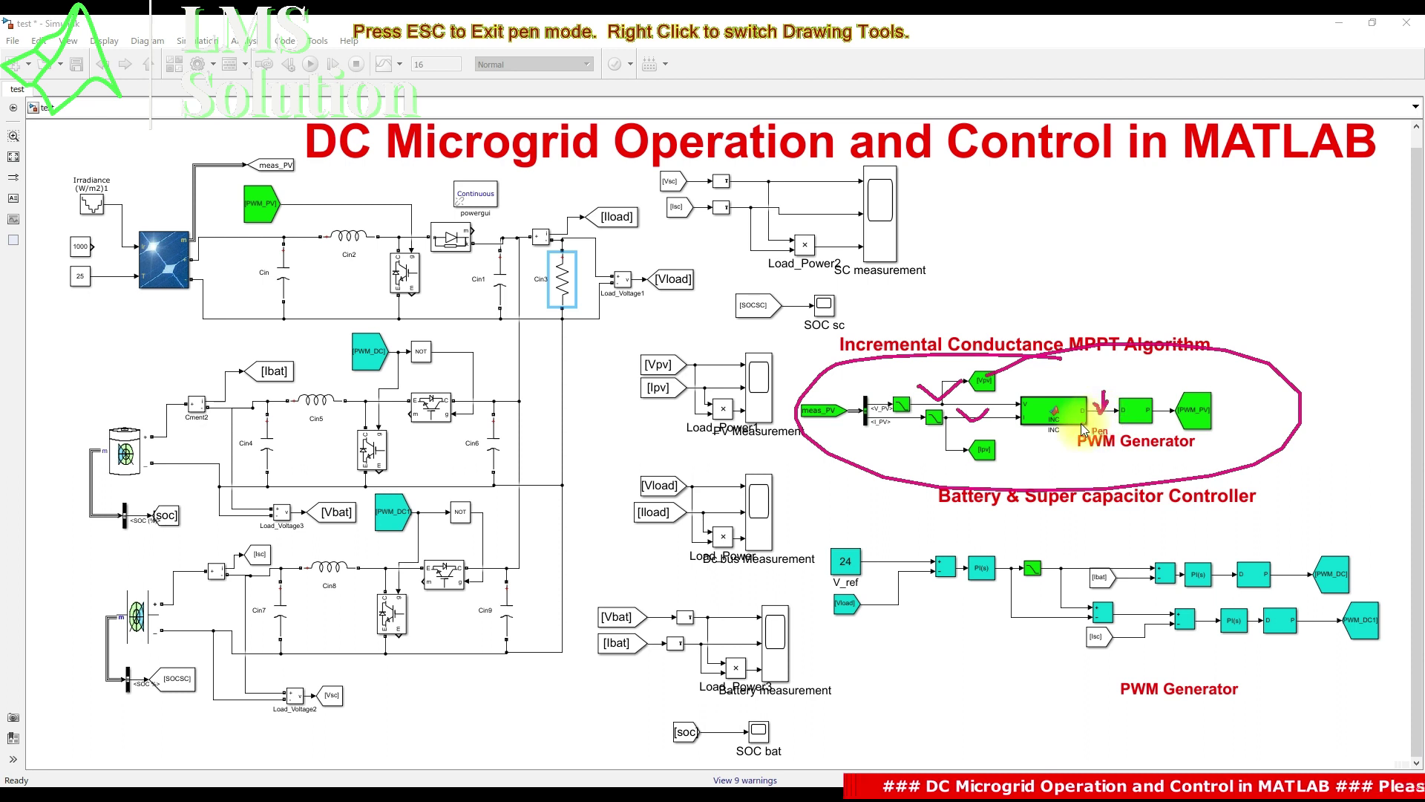
{"action": "mouse_move", "coordinate": [1104, 391]}
{"action": "left_mouse_down"}
{"action": "mouse_move", "coordinate": [1100, 415]}
{"action": "mouse_move", "coordinate": [1151, 382]}
{"action": "left_mouse_up"}
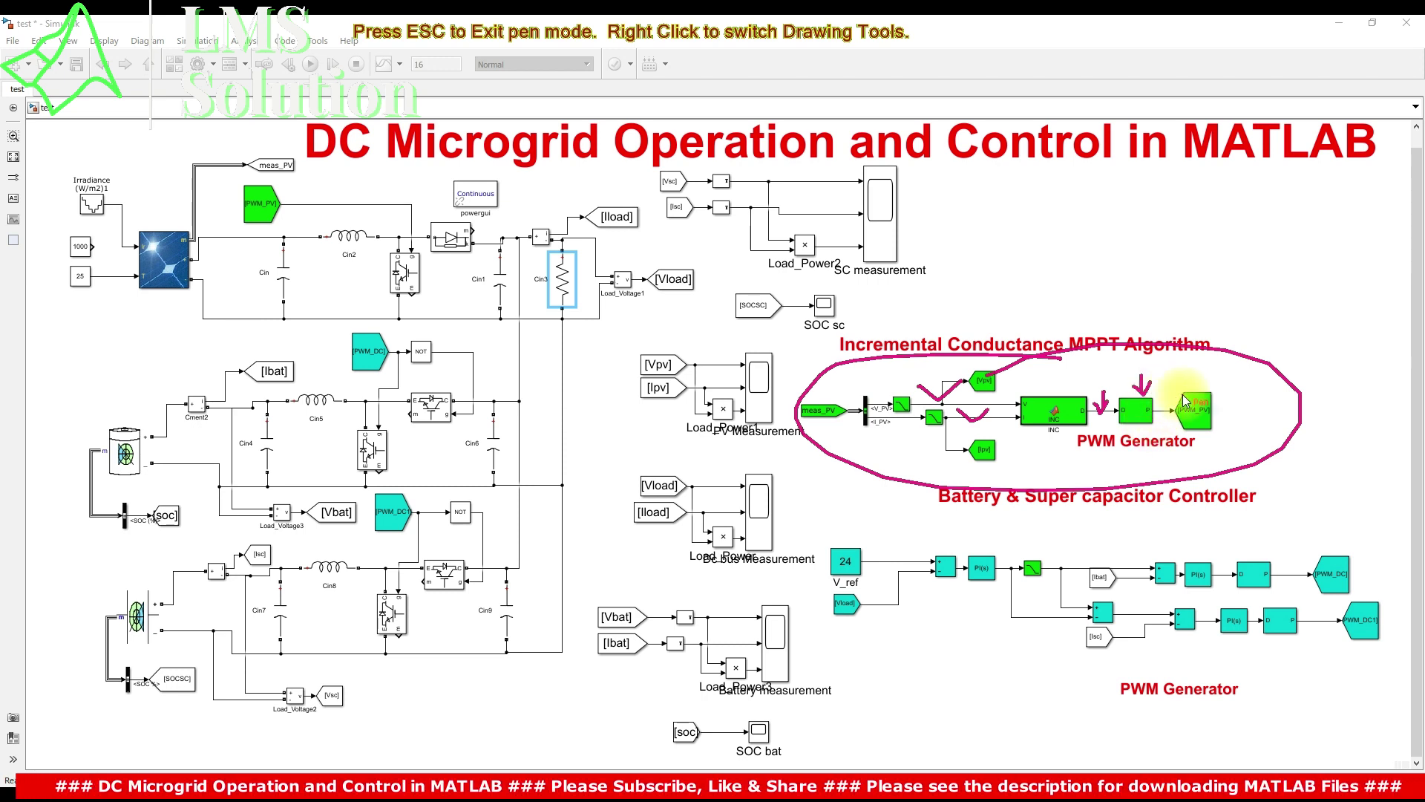
{"action": "mouse_move", "coordinate": [1216, 407]}
{"action": "left_mouse_down"}
{"action": "mouse_move", "coordinate": [1258, 284]}
{"action": "mouse_move", "coordinate": [666, 265]}
{"action": "mouse_move", "coordinate": [685, 284]}
{"action": "mouse_move", "coordinate": [586, 238]}
{"action": "mouse_move", "coordinate": [409, 246]}
{"action": "left_mouse_up"}
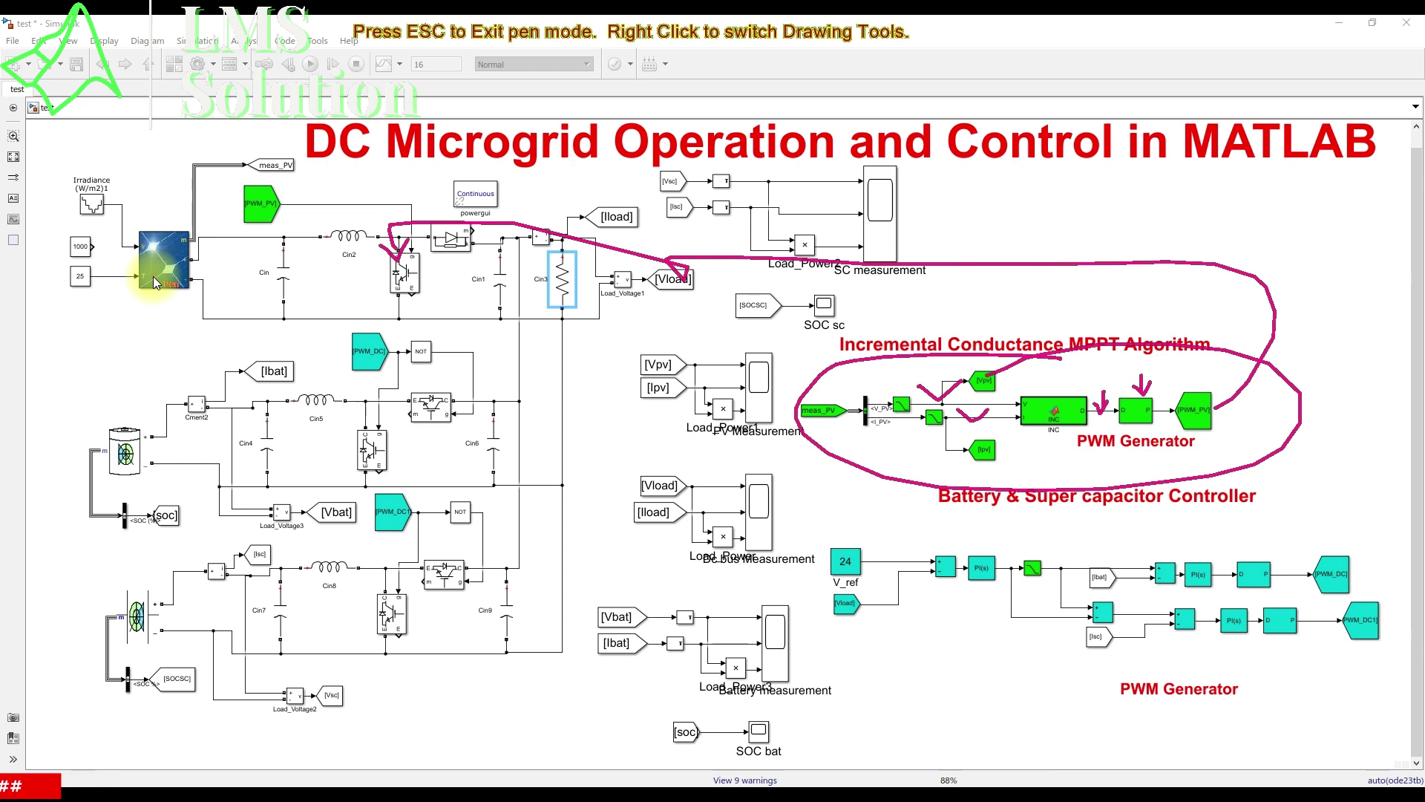
{"action": "key", "text": "Escape"}
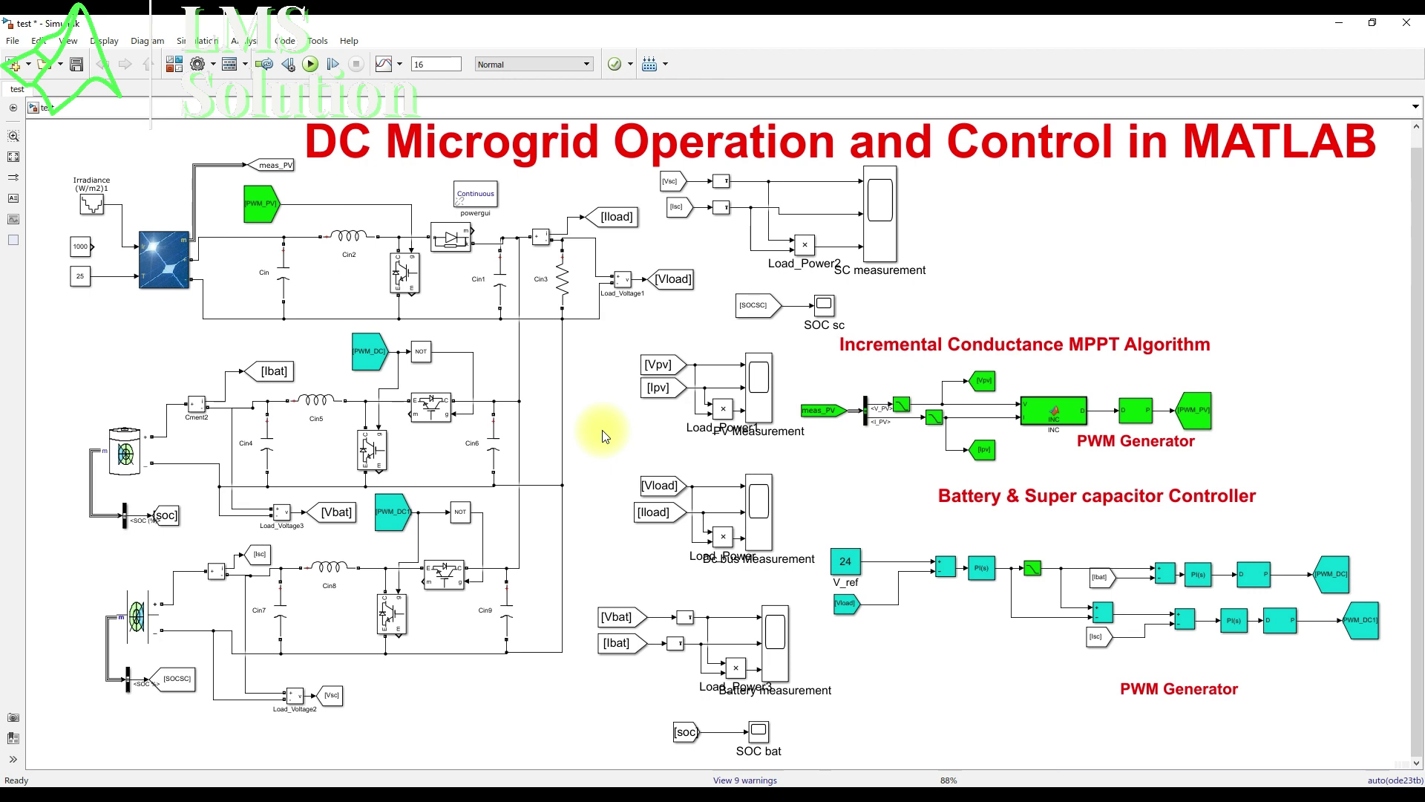
{"action": "double_click", "coordinate": [91, 204]}
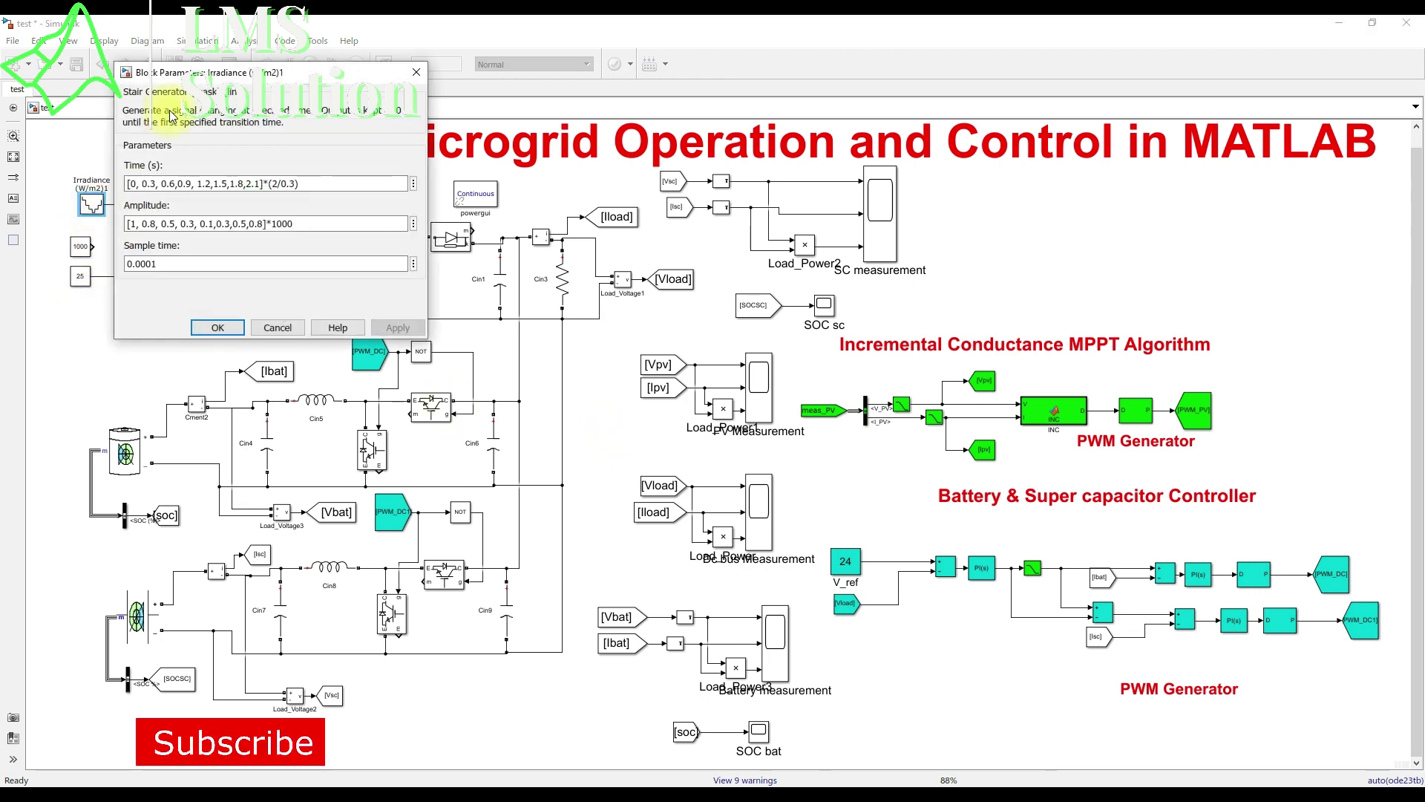
{"action": "left_click_drag", "start_coordinate": [183, 83], "coordinate": [429, 92]}
{"action": "triple_click", "coordinate": [577, 193]}
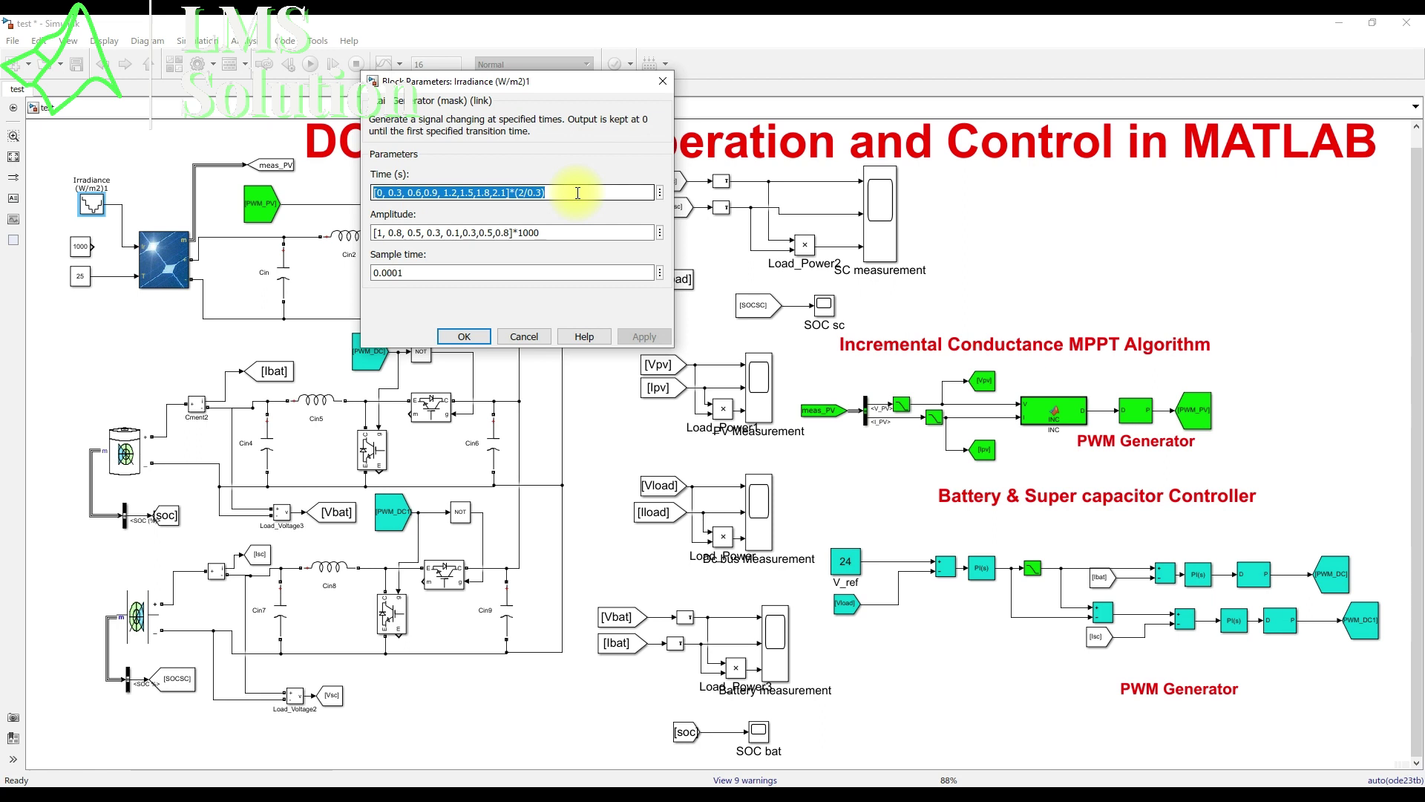
{"action": "triple_click", "coordinate": [551, 232]}
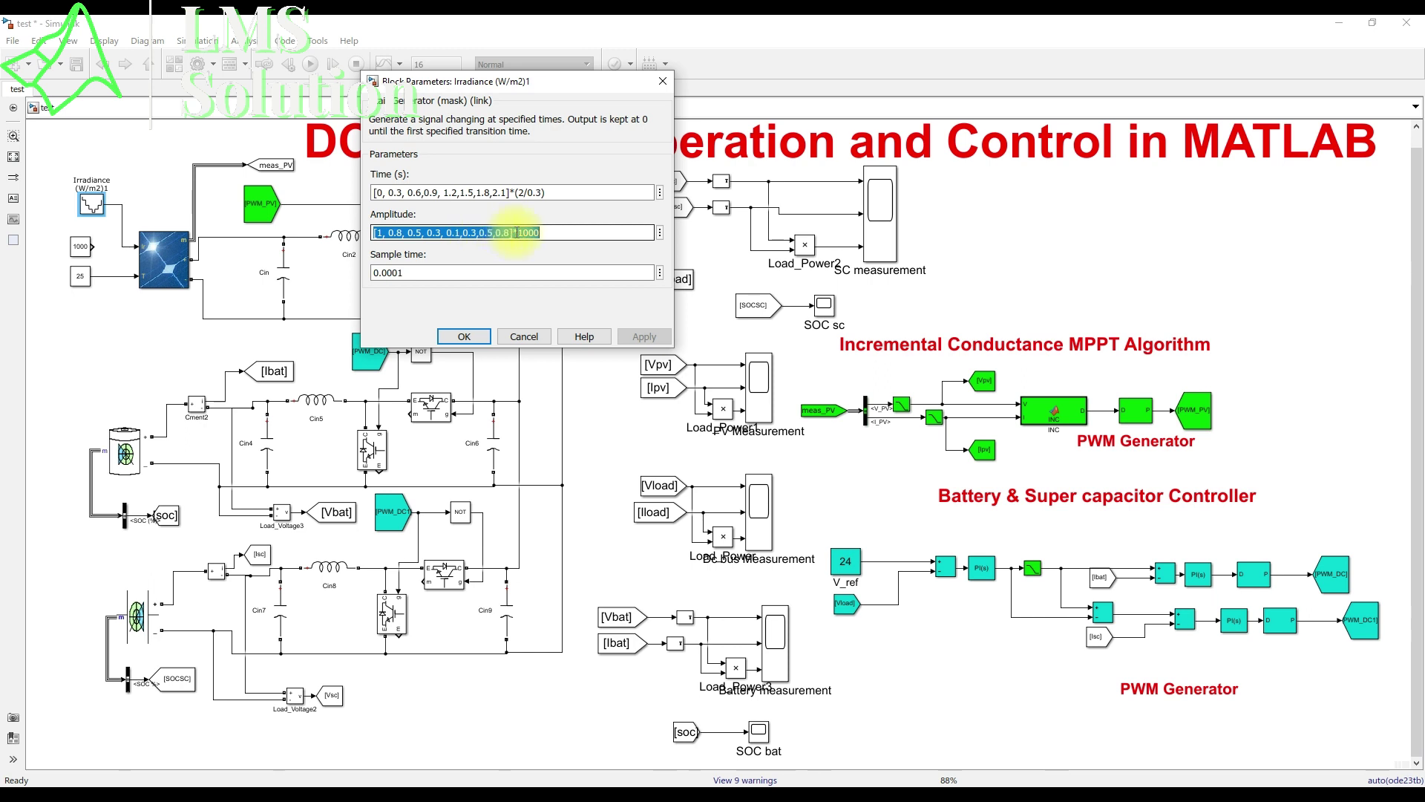
{"action": "left_click", "coordinate": [466, 337]}
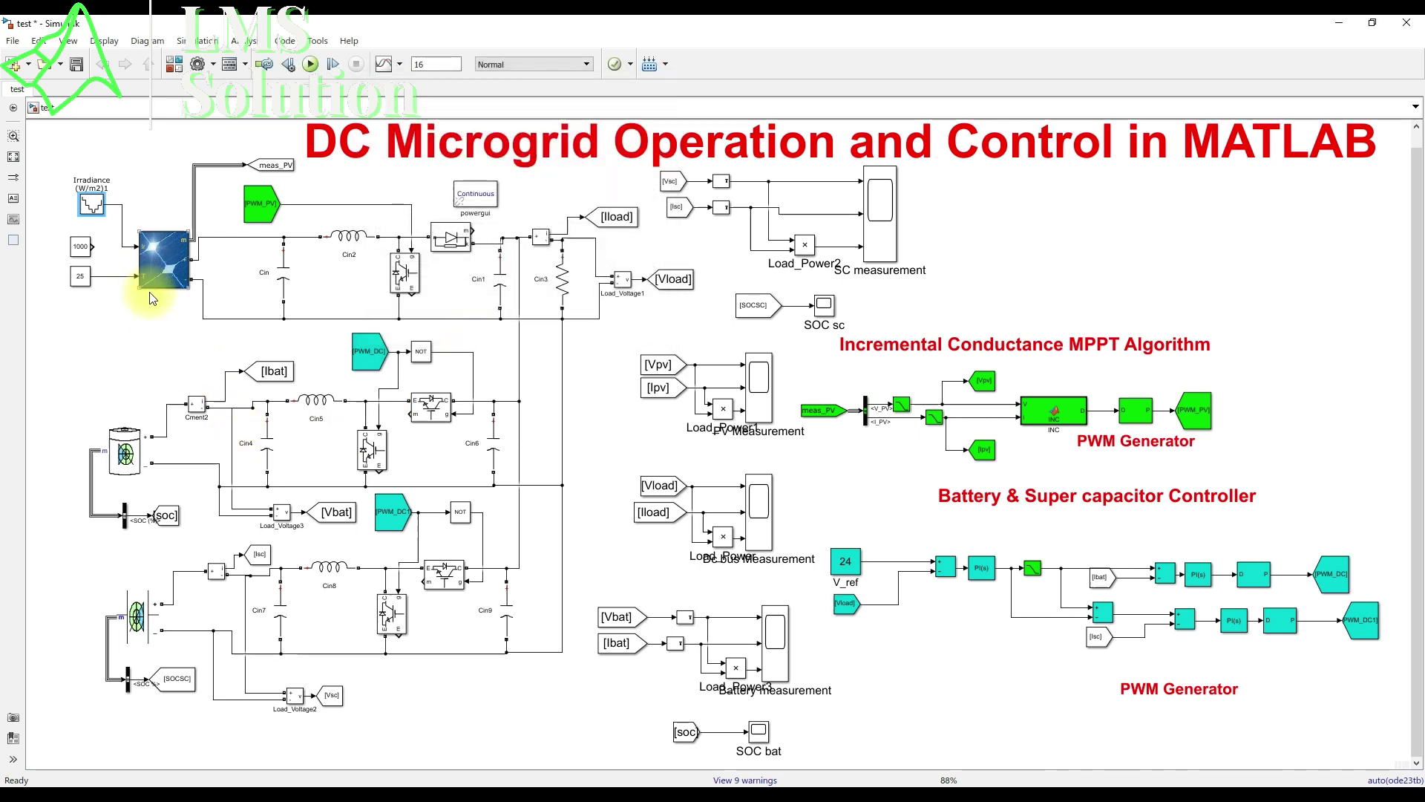
{"action": "left_click", "coordinate": [137, 454]}
{"action": "left_click", "coordinate": [146, 625]}
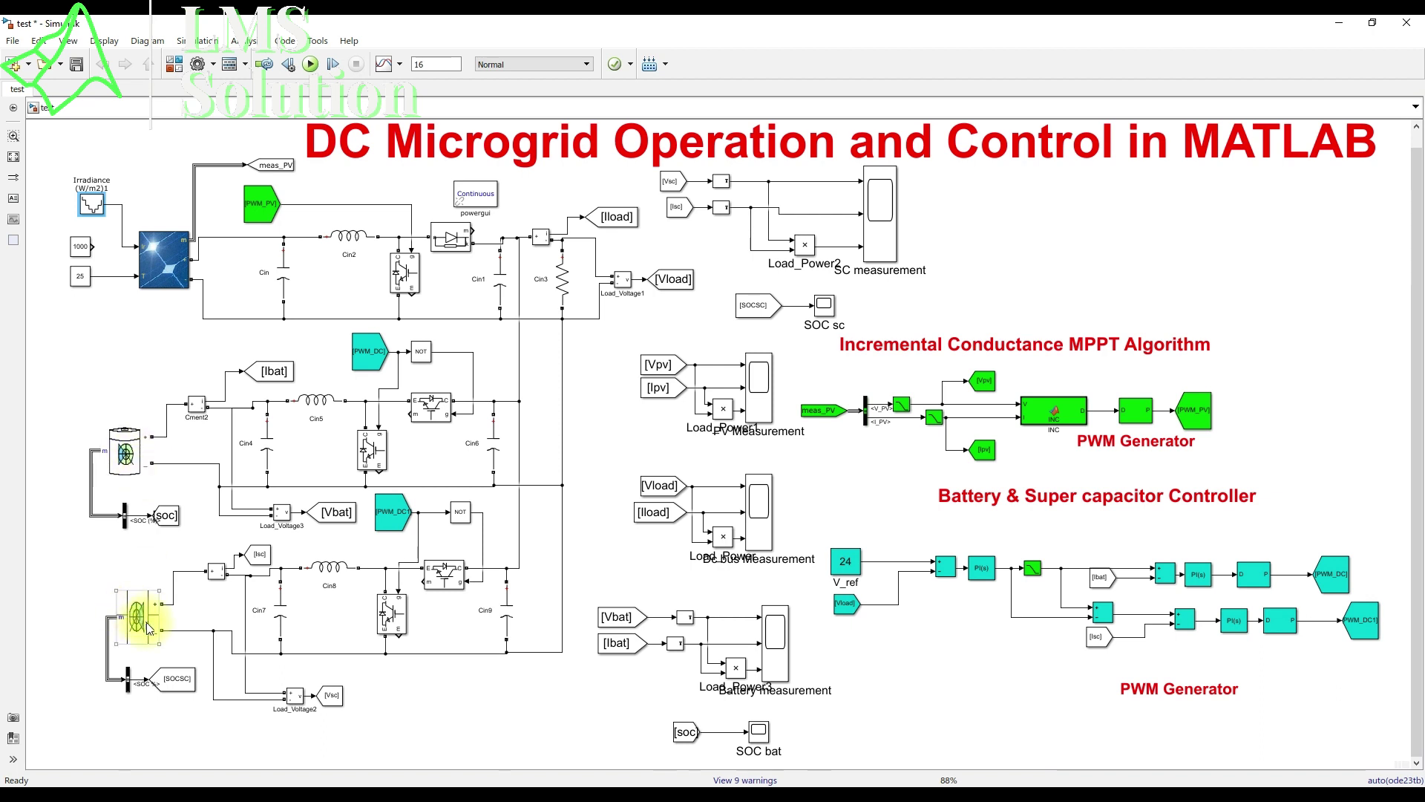
{"action": "left_click", "coordinate": [157, 520]}
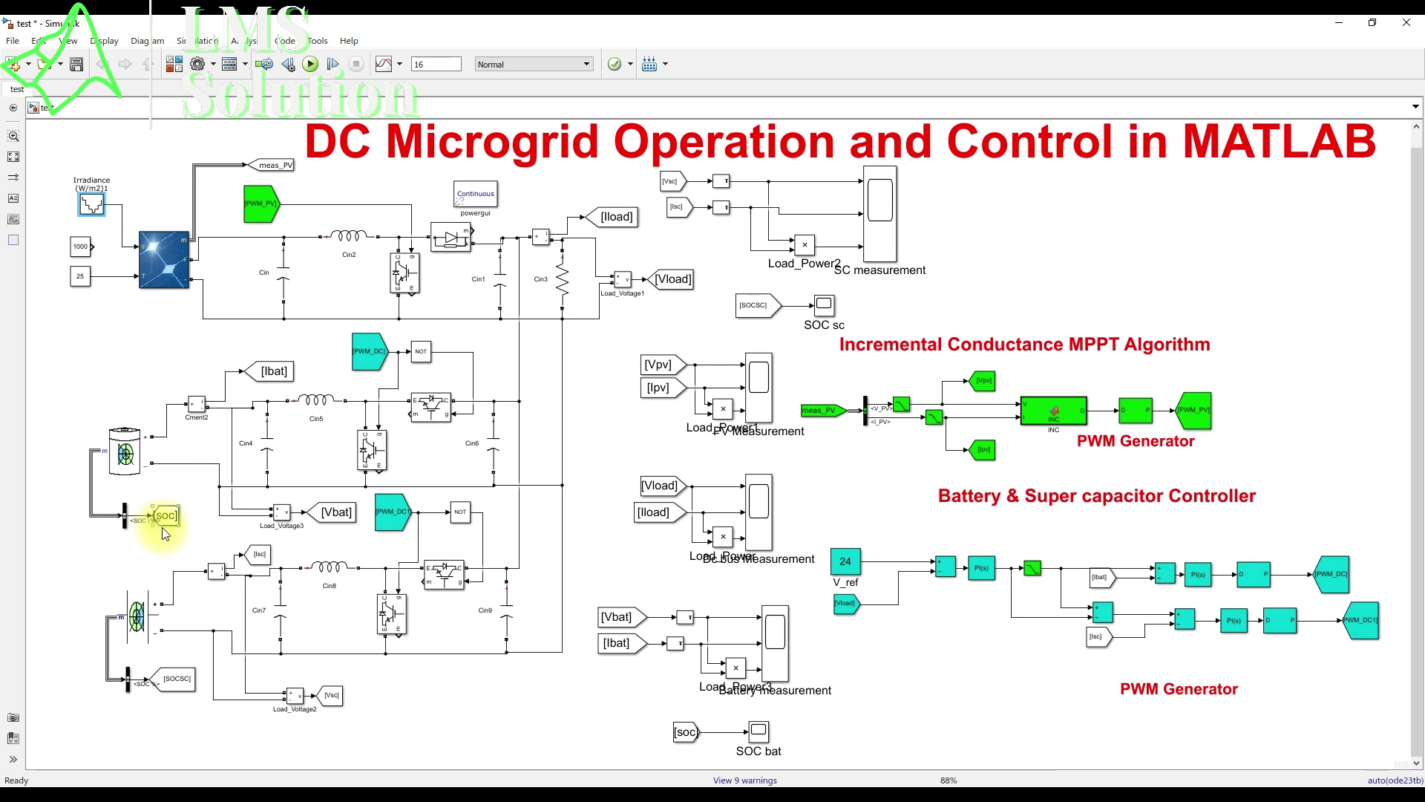
{"action": "left_click", "coordinate": [163, 280]}
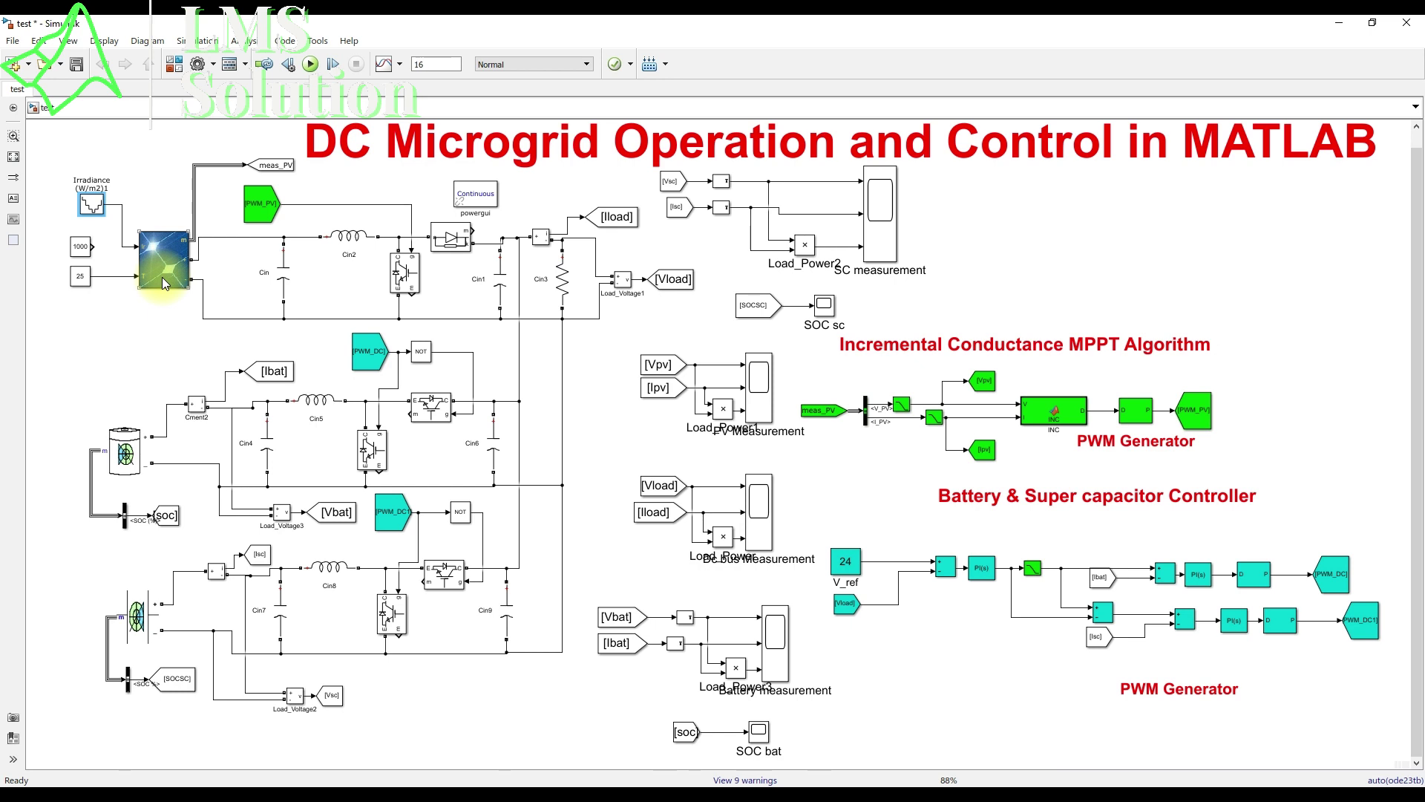
{"action": "left_click", "coordinate": [1019, 388]}
{"action": "left_click", "coordinate": [1073, 411]}
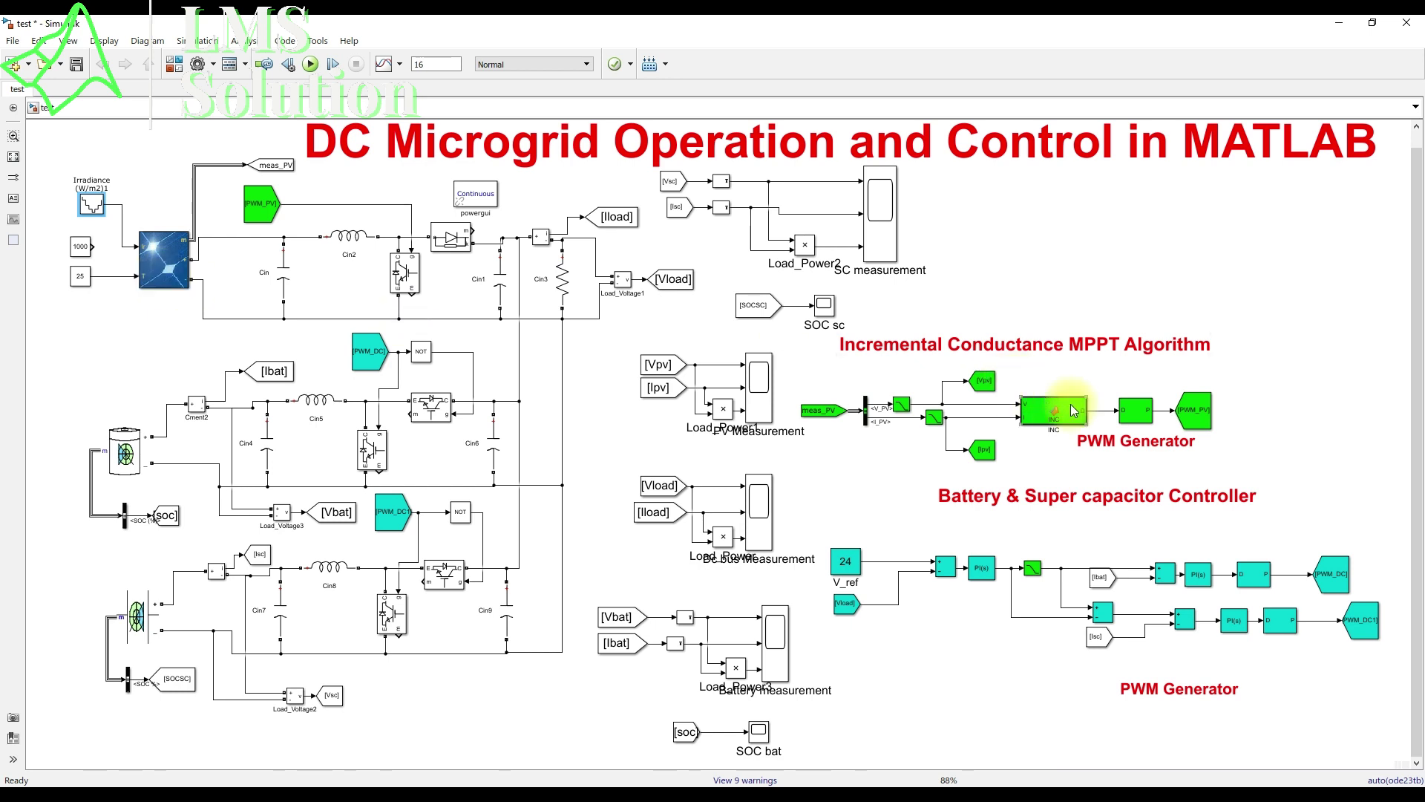
{"action": "left_click", "coordinate": [546, 518]}
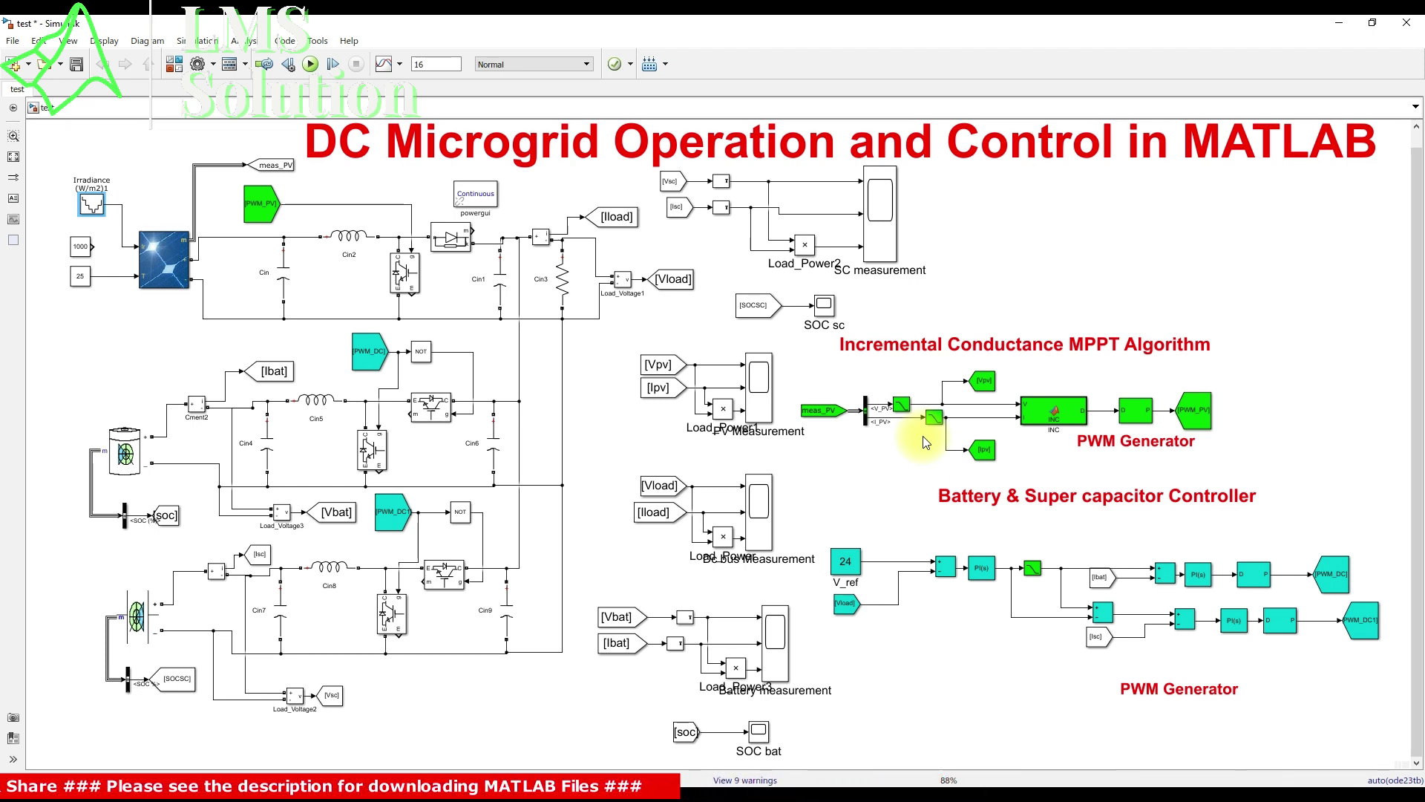
Step: Bring the PV, DC bus, battery, SC and SOC scope windows forward from the MATLAB taskbar previews
{"action": "left_click", "coordinate": [637, 798]}
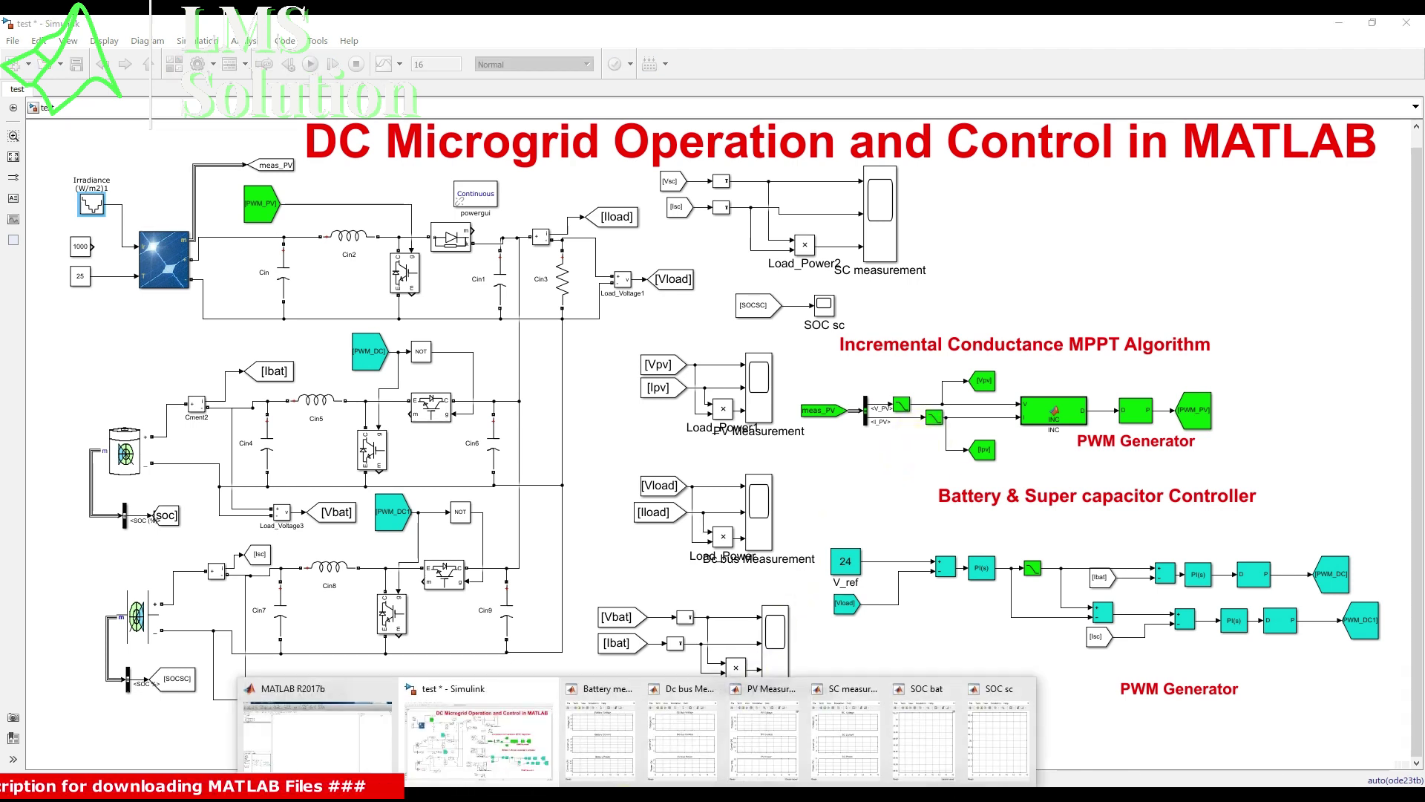
{"action": "mouse_move", "coordinate": [602, 752]}
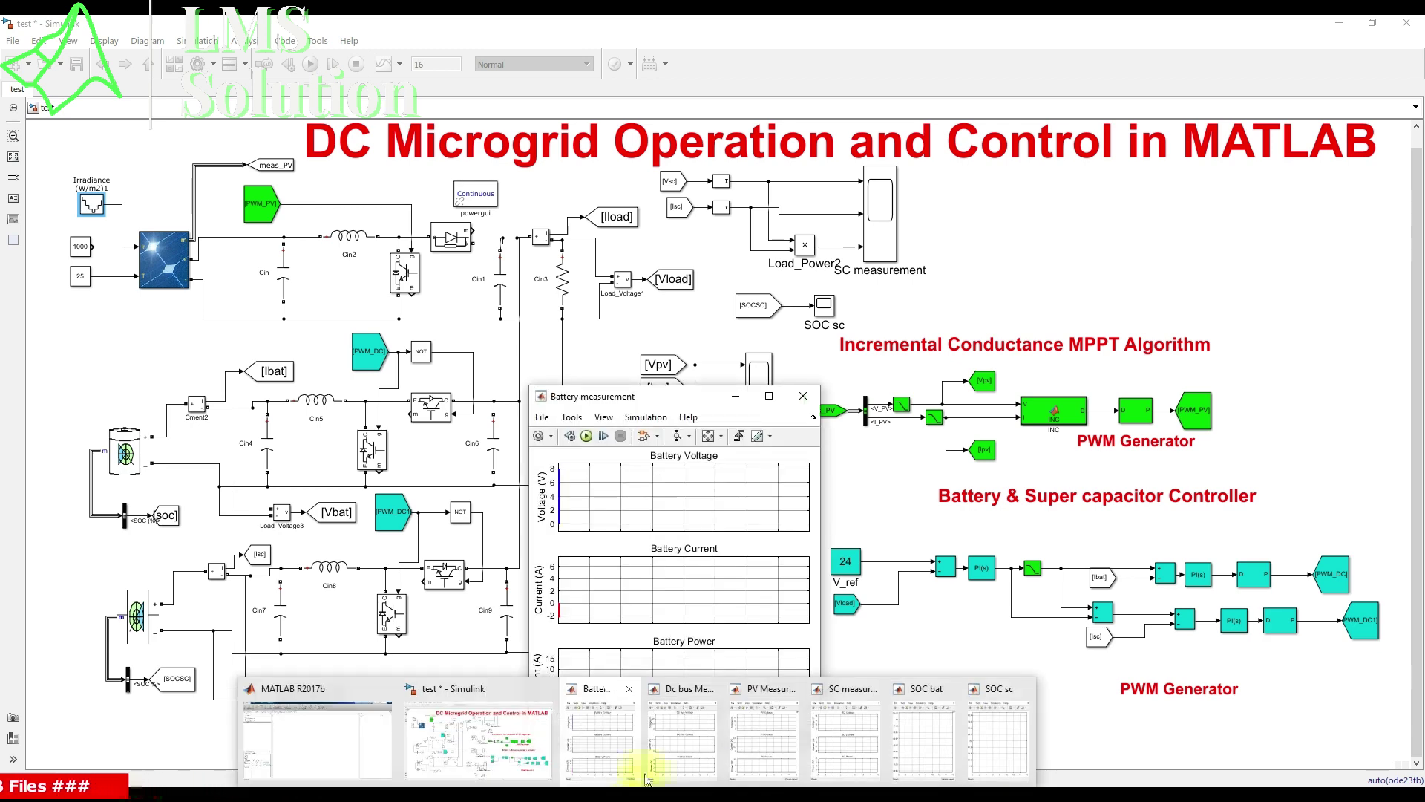
{"action": "left_click", "coordinate": [648, 780]}
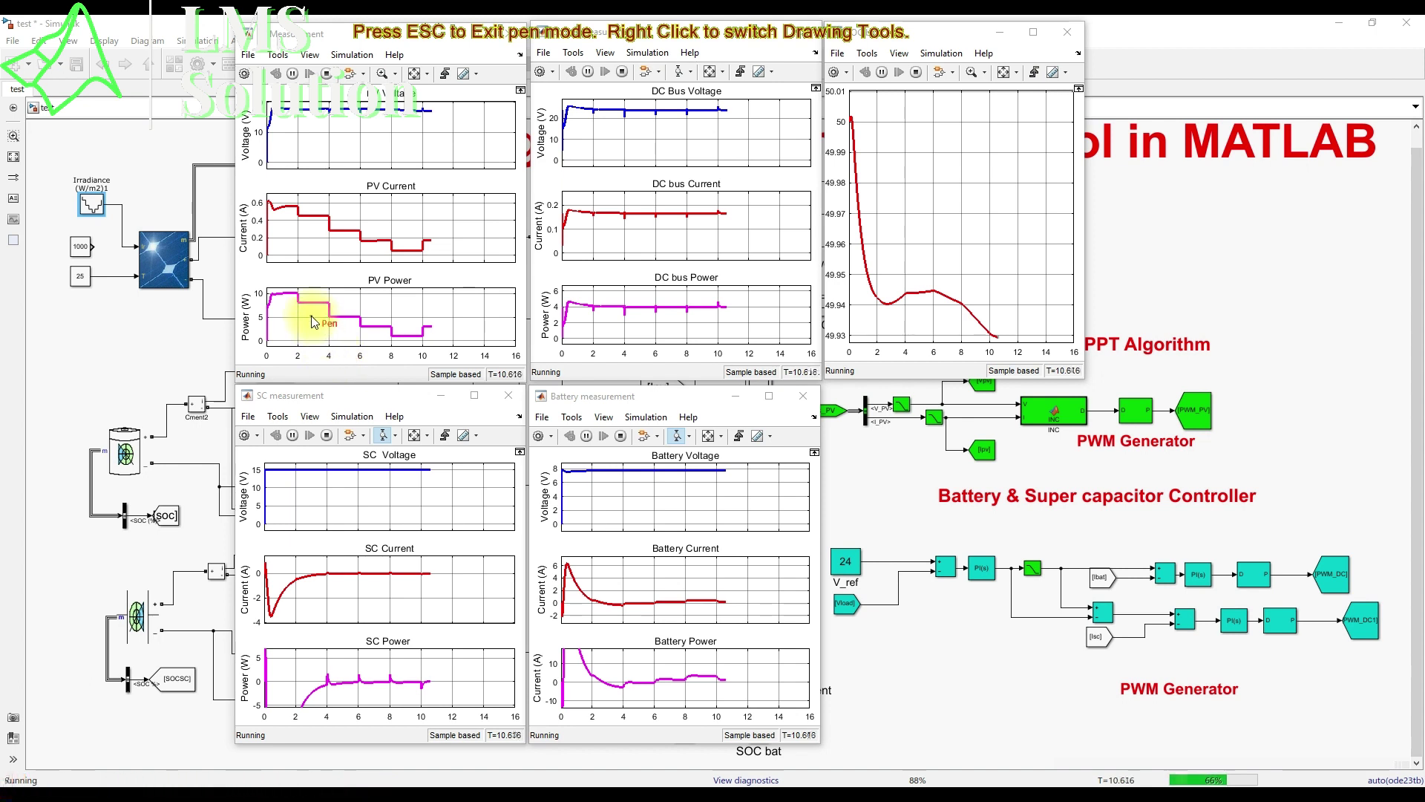
Step: Circle the PV Power and Current steps near 2–4 s, battery and SC power, and DC bus Power near 3 s
{"action": "mouse_move", "coordinate": [334, 301]}
{"action": "left_mouse_down"}
{"action": "mouse_move", "coordinate": [297, 298]}
{"action": "mouse_move", "coordinate": [332, 307]}
{"action": "left_mouse_up"}
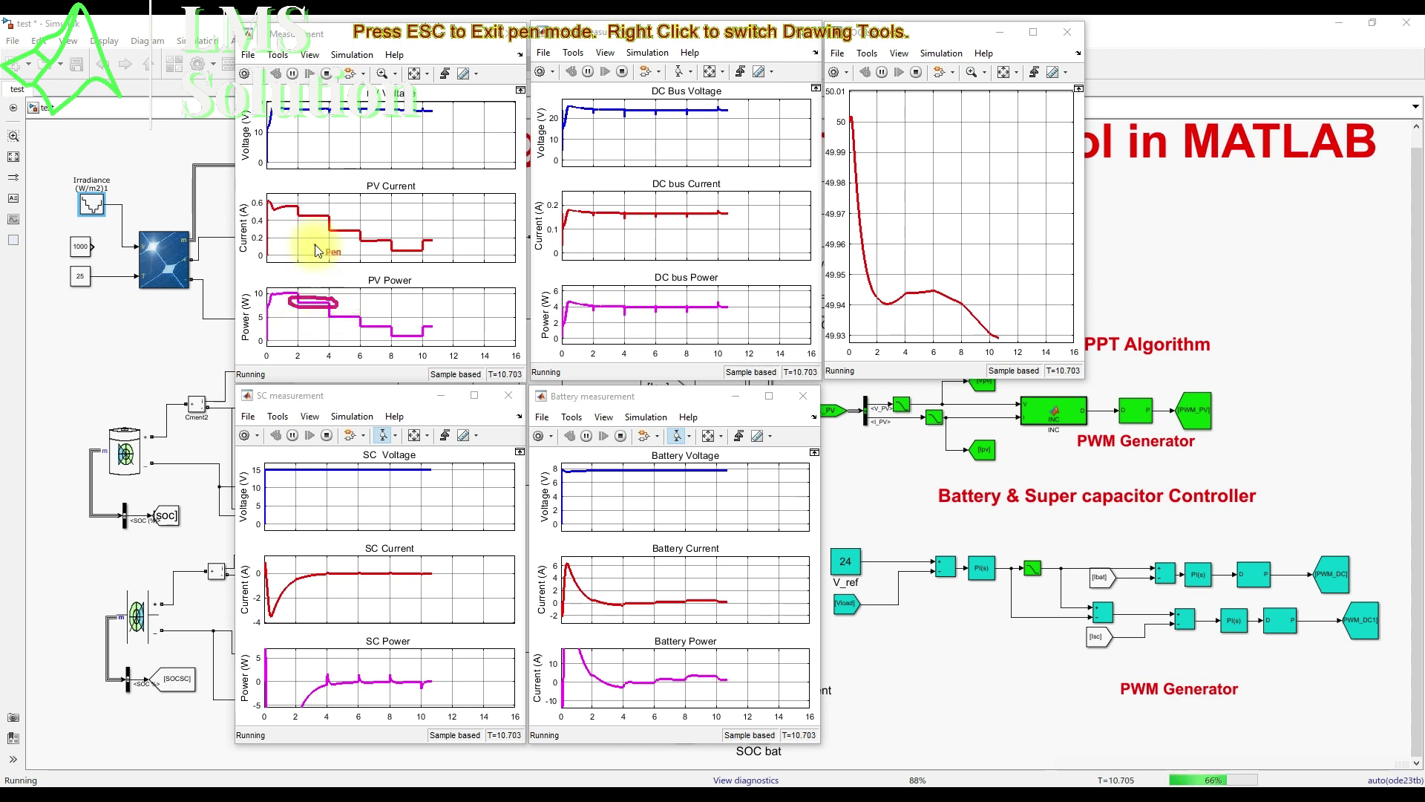
{"action": "mouse_move", "coordinate": [299, 225]}
{"action": "left_mouse_down"}
{"action": "mouse_move", "coordinate": [340, 219]}
{"action": "mouse_move", "coordinate": [299, 216]}
{"action": "left_mouse_up"}
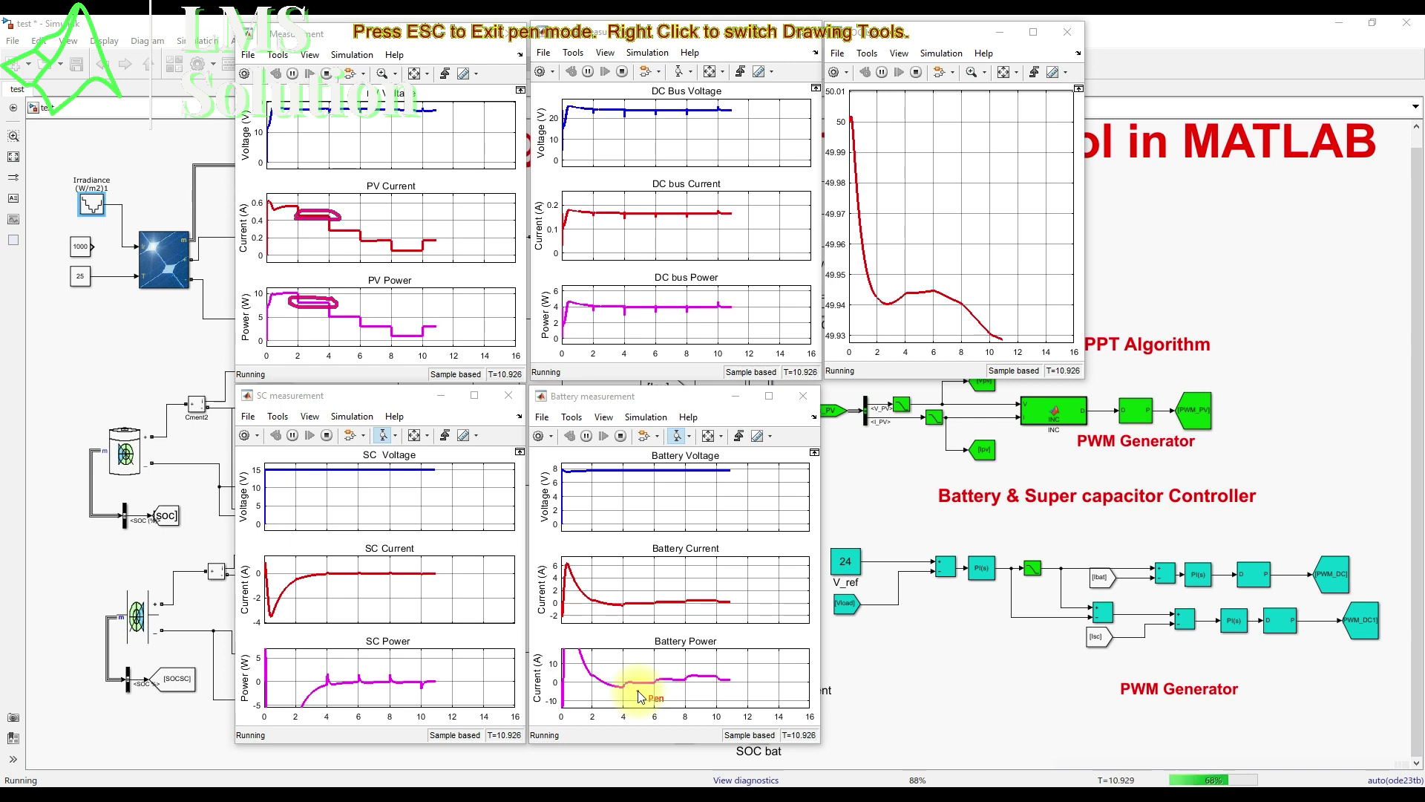
{"action": "mouse_move", "coordinate": [632, 681]}
{"action": "left_mouse_down"}
{"action": "mouse_move", "coordinate": [596, 697]}
{"action": "mouse_move", "coordinate": [620, 704]}
{"action": "mouse_move", "coordinate": [631, 682]}
{"action": "left_mouse_up"}
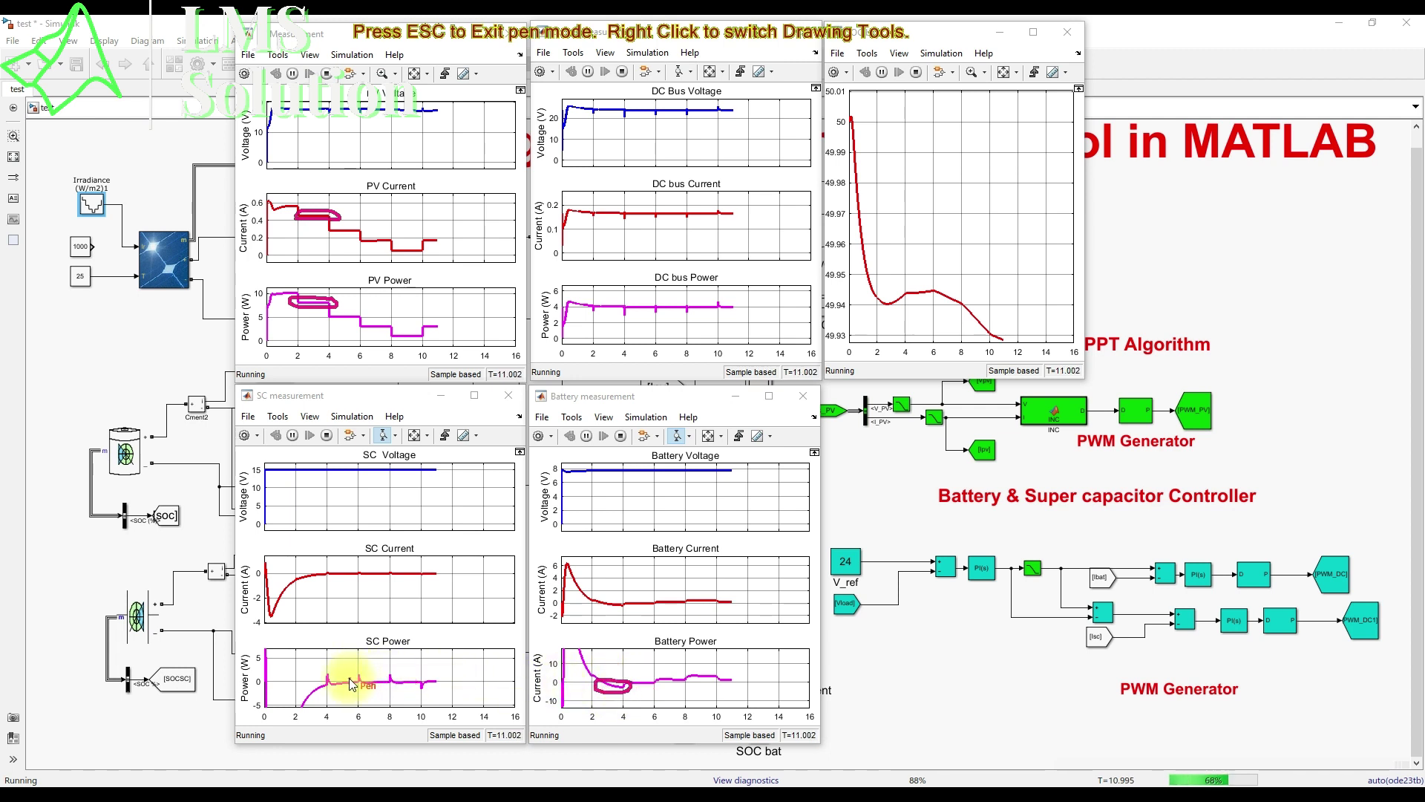
{"action": "mouse_move", "coordinate": [340, 684]}
{"action": "left_mouse_down"}
{"action": "mouse_move", "coordinate": [331, 672]}
{"action": "mouse_move", "coordinate": [300, 684]}
{"action": "mouse_move", "coordinate": [327, 698]}
{"action": "left_mouse_up"}
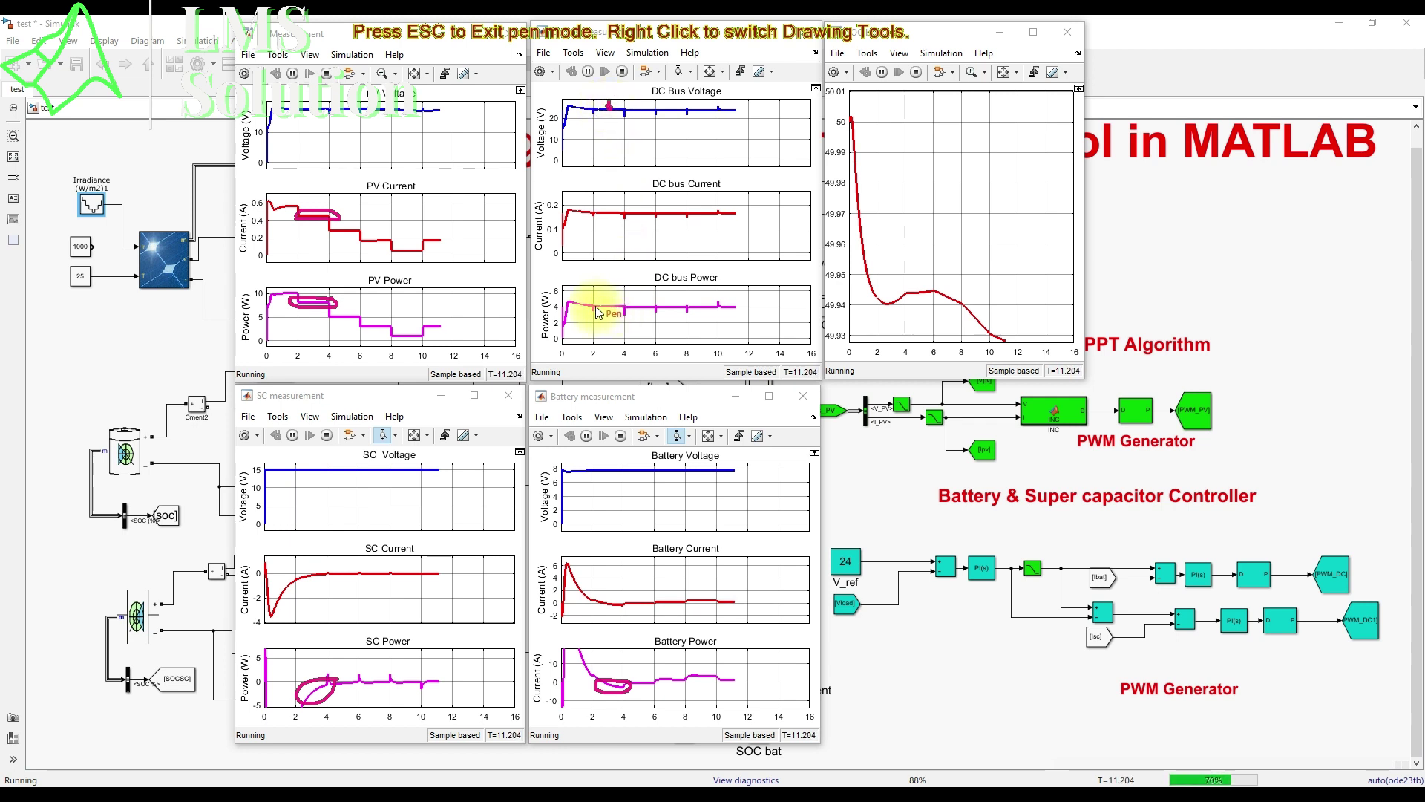
{"action": "left_click_drag", "start_coordinate": [610, 308], "coordinate": [613, 316]}
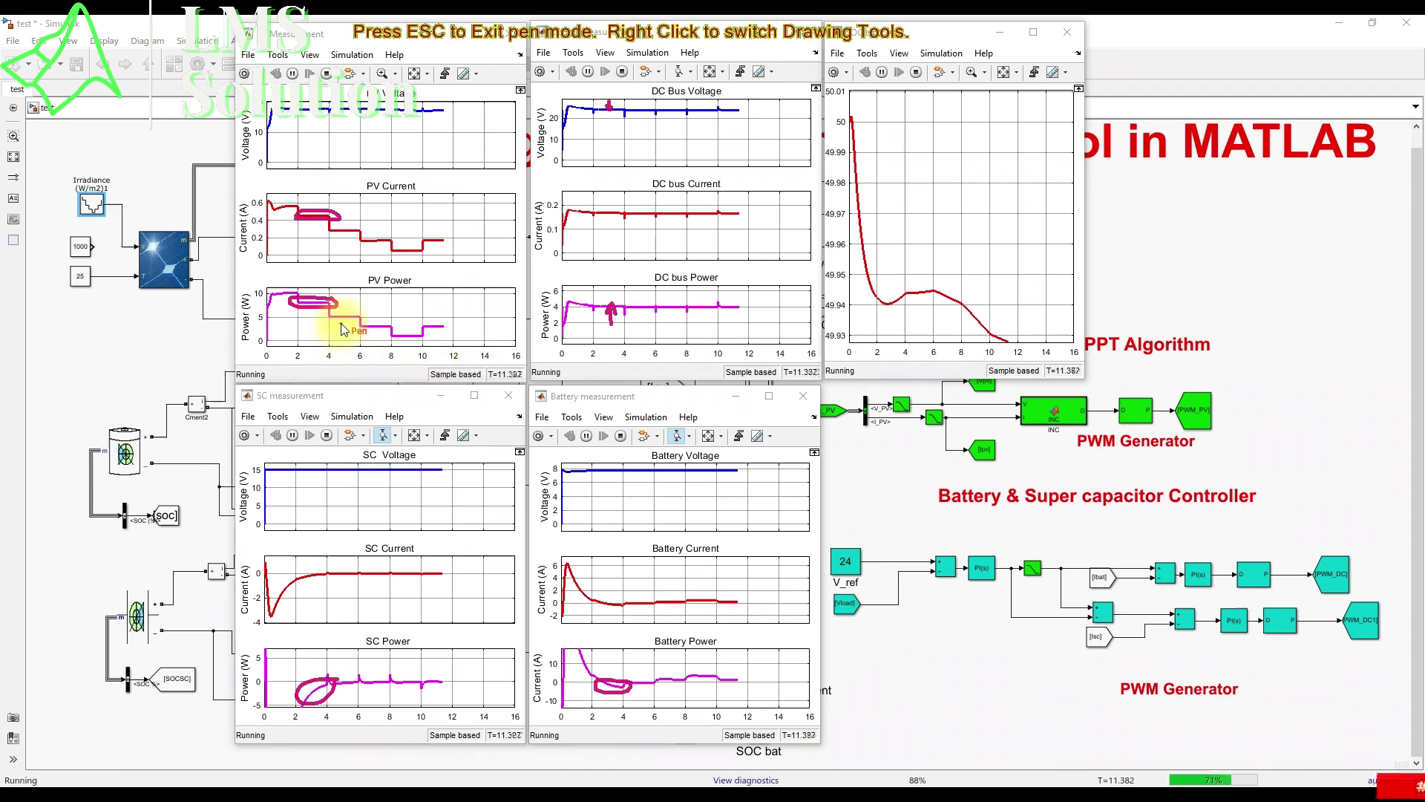
Step: Erase the pen marks from the scopes and switch freehand annotation back on
{"action": "key", "text": "Escape"}
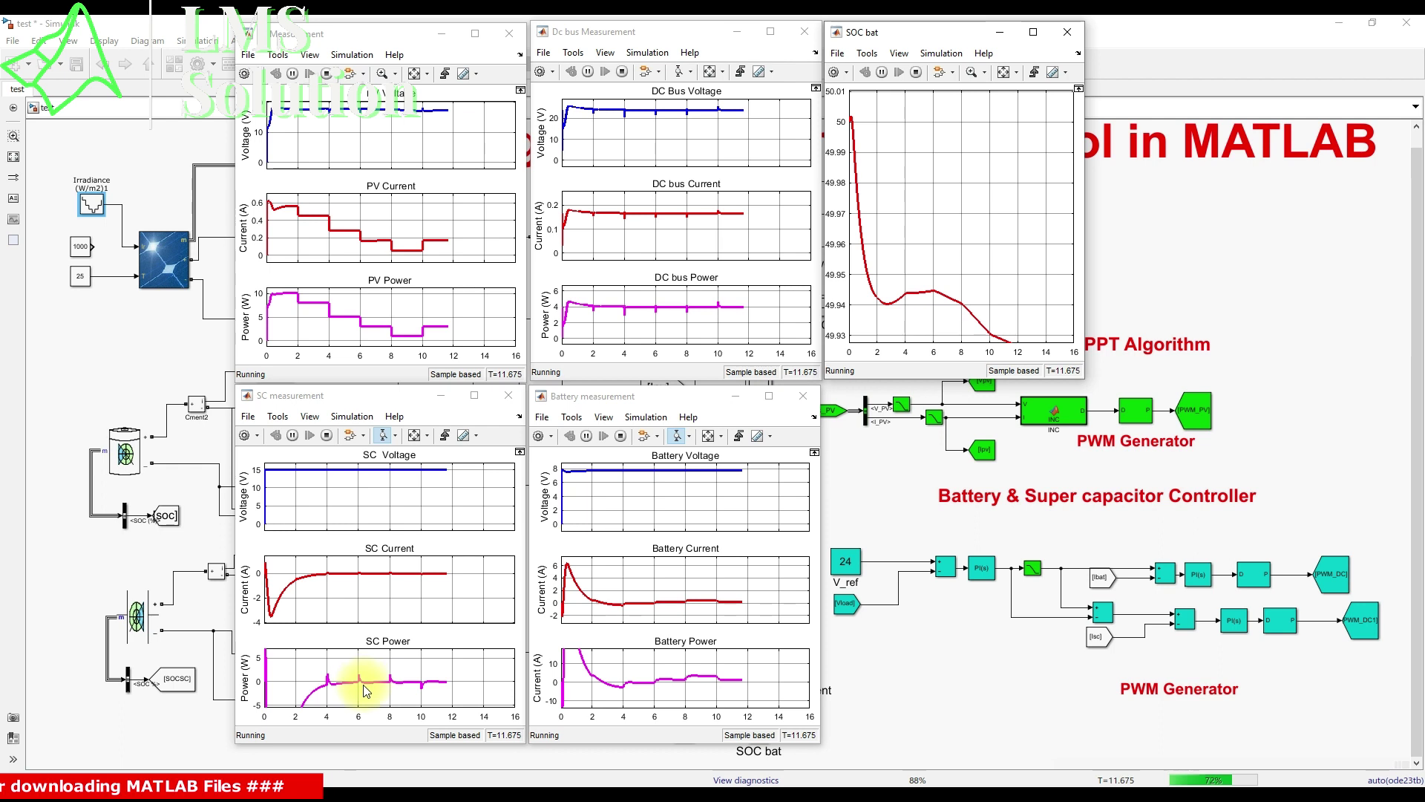
{"action": "key", "text": "F9"}
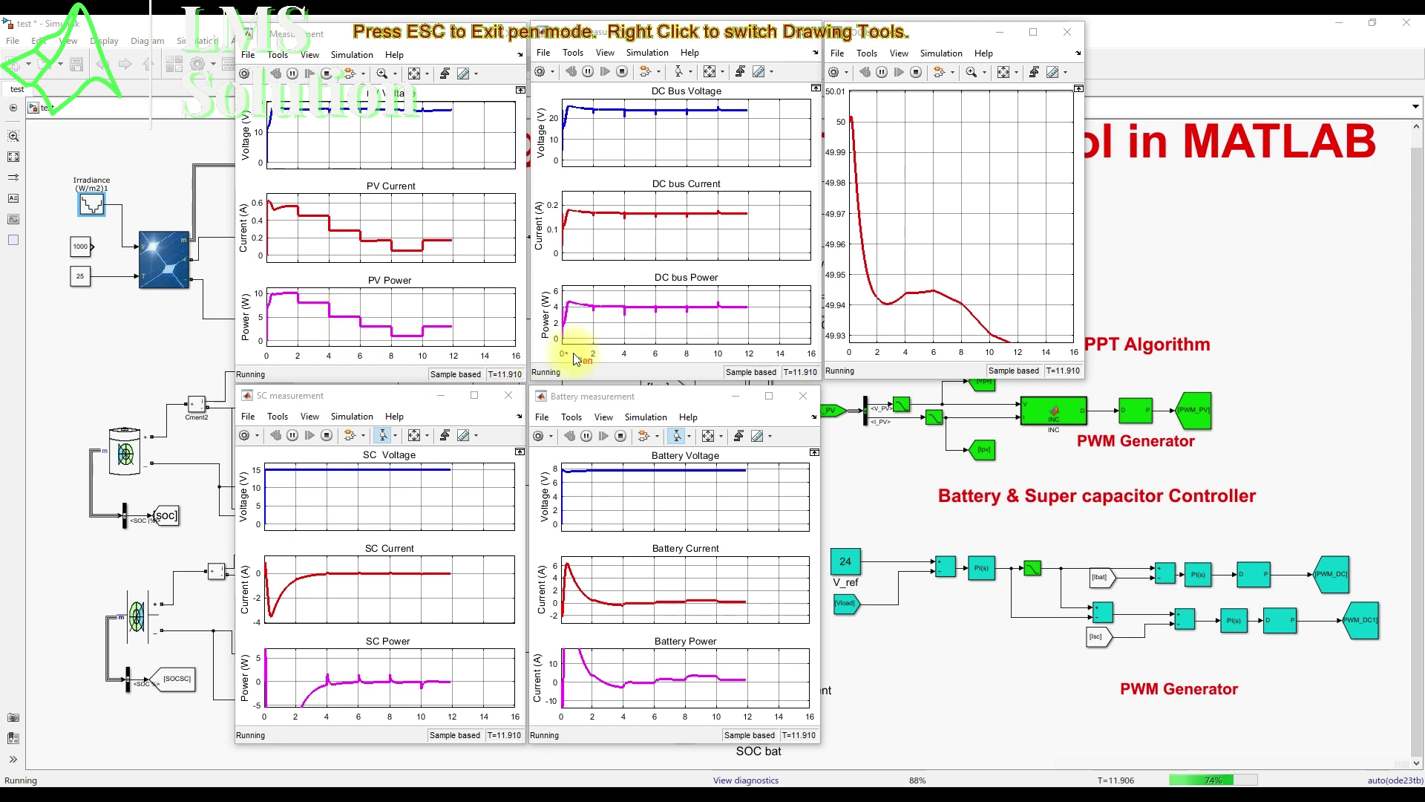
Step: Circle the DC bus Power plot, Battery Power near 5 s and the SC Power spike near 4 s, then erase
{"action": "mouse_move", "coordinate": [755, 298]}
{"action": "left_mouse_down"}
{"action": "mouse_move", "coordinate": [592, 307]}
{"action": "mouse_move", "coordinate": [595, 330]}
{"action": "mouse_move", "coordinate": [754, 298]}
{"action": "left_mouse_up"}
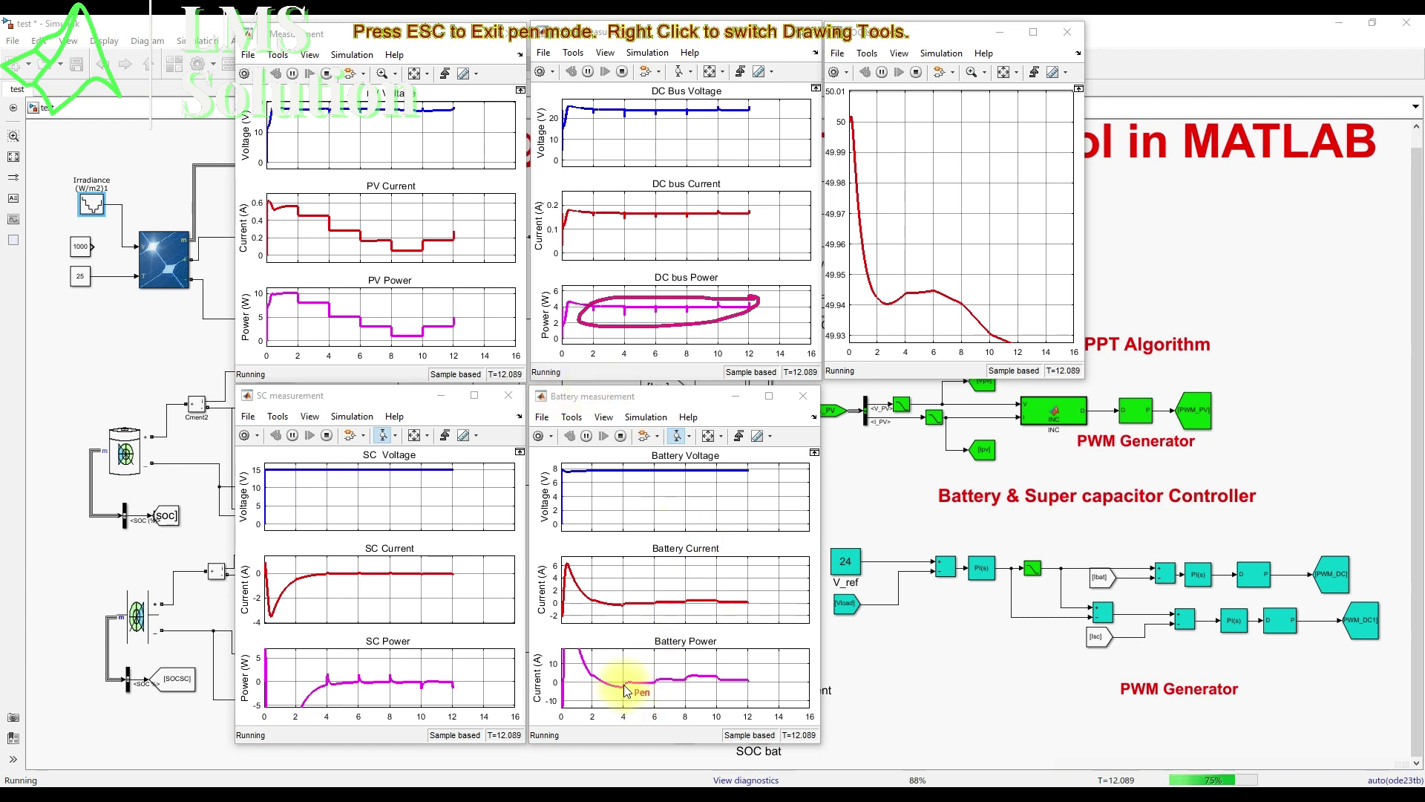
{"action": "mouse_move", "coordinate": [610, 683]}
{"action": "left_mouse_down"}
{"action": "mouse_move", "coordinate": [648, 680]}
{"action": "mouse_move", "coordinate": [628, 679]}
{"action": "left_mouse_up"}
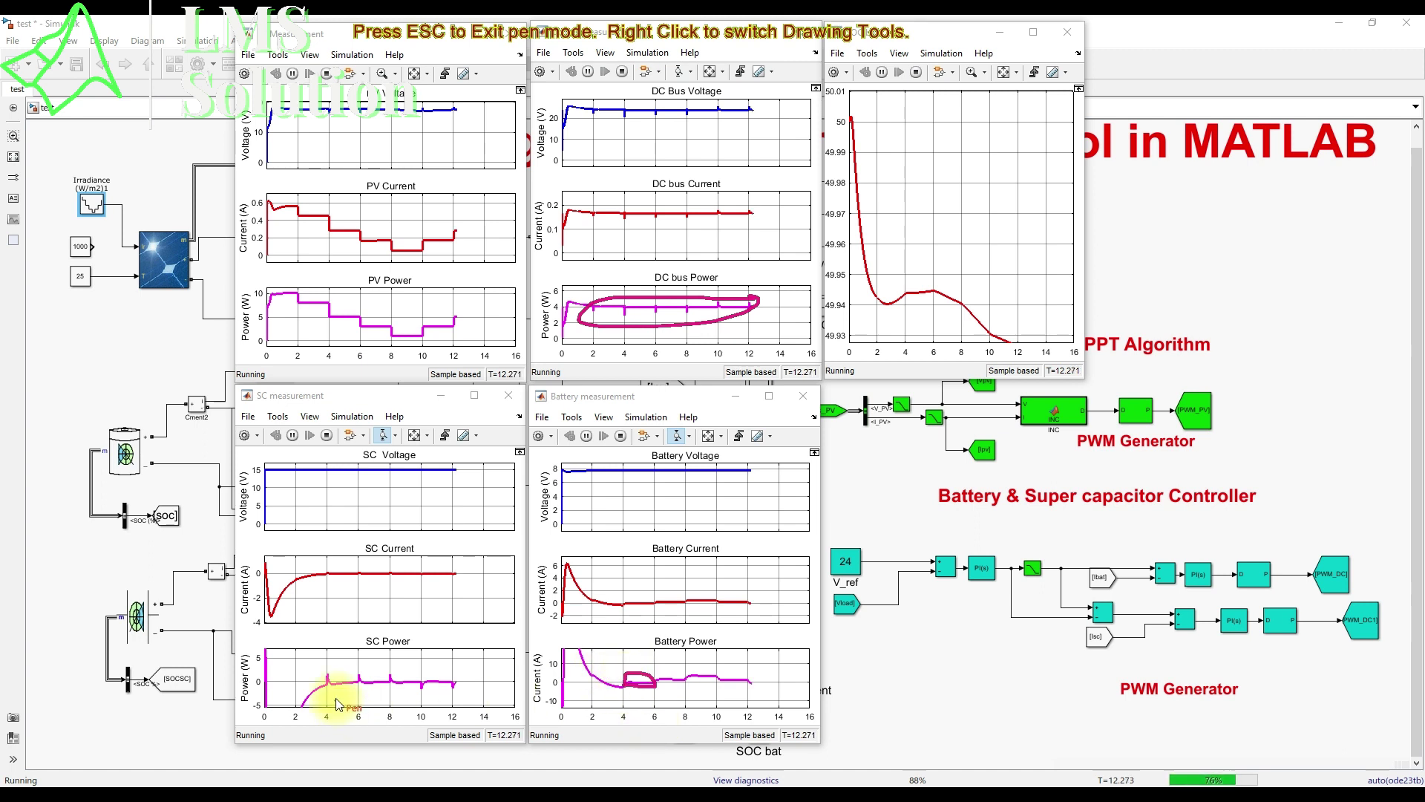
{"action": "mouse_move", "coordinate": [332, 671]}
{"action": "left_mouse_down"}
{"action": "mouse_move", "coordinate": [319, 683]}
{"action": "mouse_move", "coordinate": [339, 678]}
{"action": "left_mouse_up"}
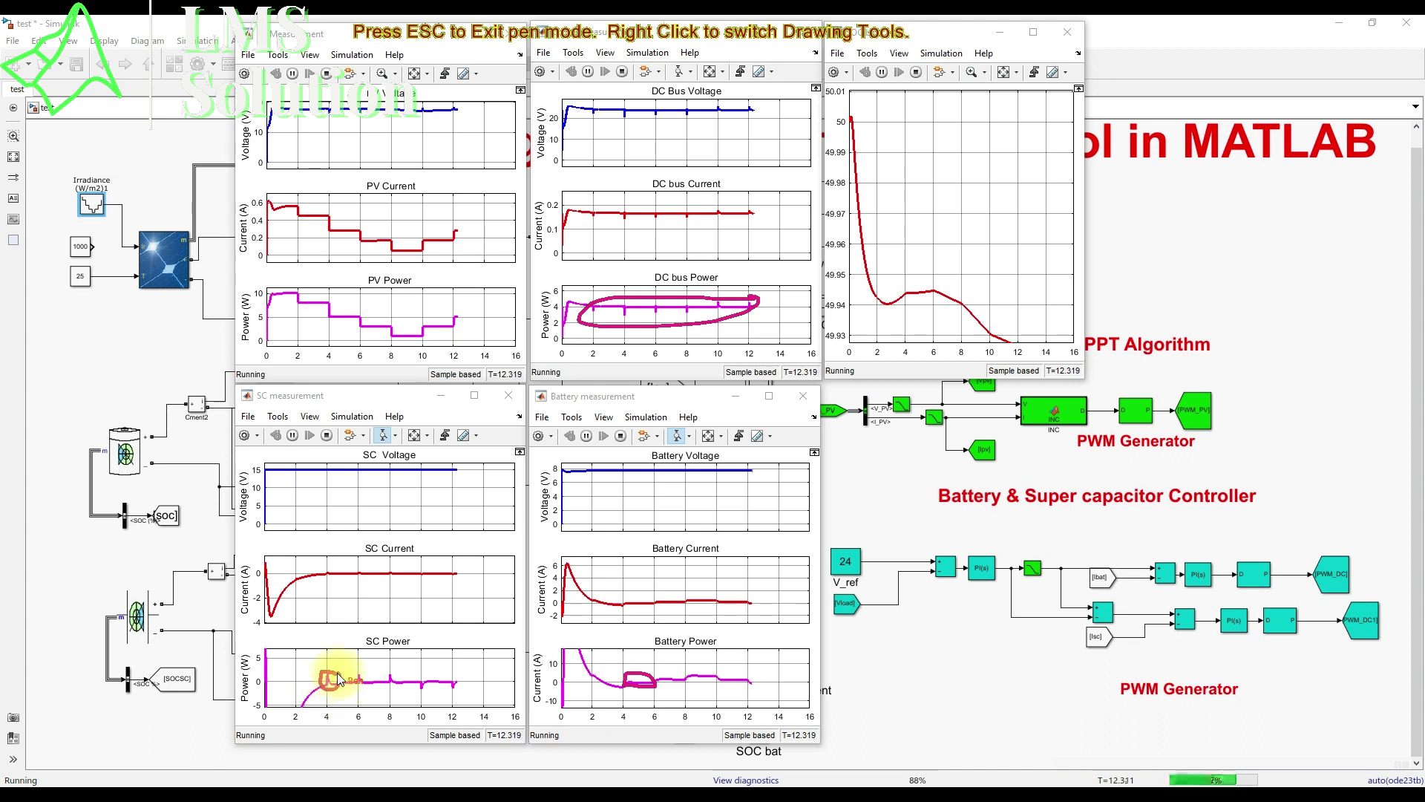
{"action": "left_click_drag", "start_coordinate": [339, 677], "coordinate": [330, 693]}
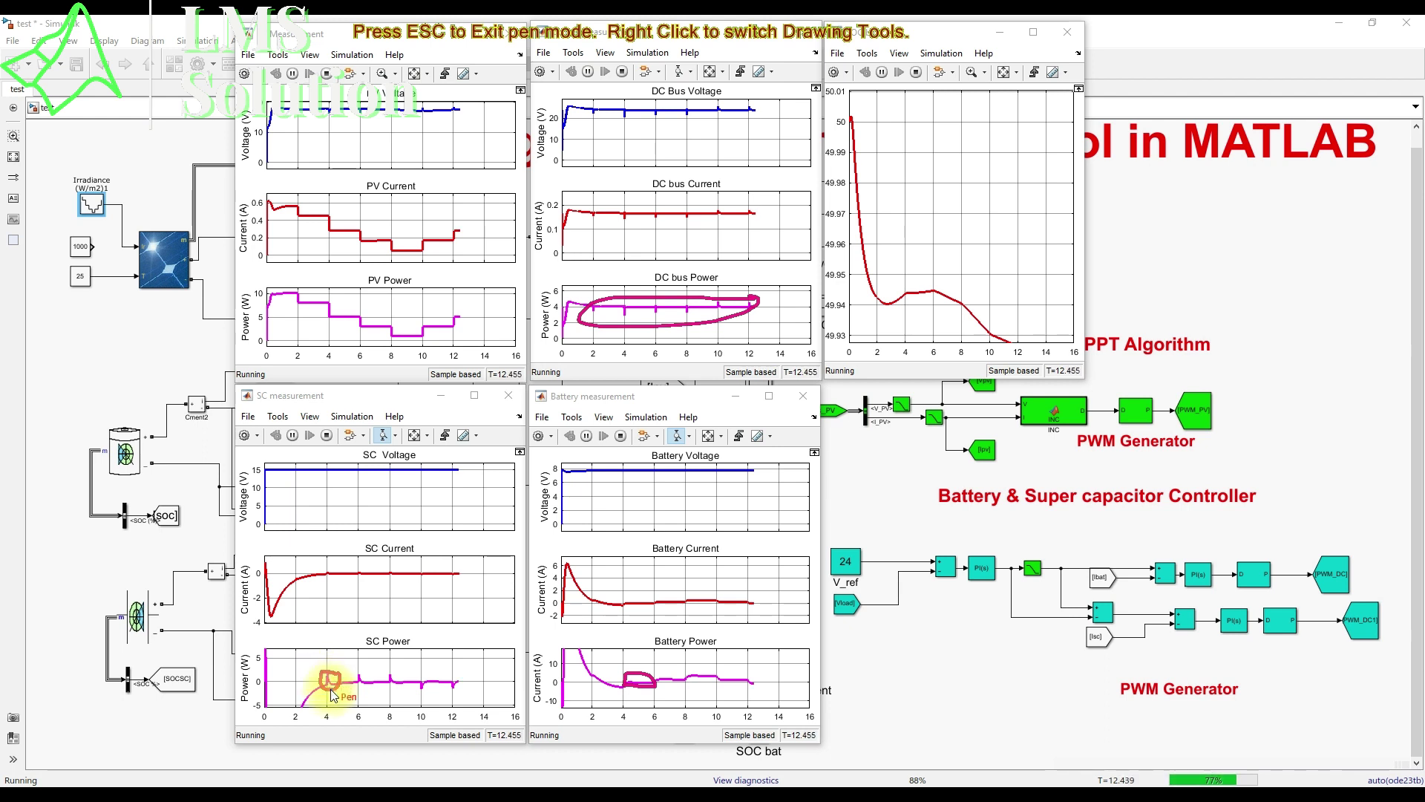
{"action": "key", "text": "Escape"}
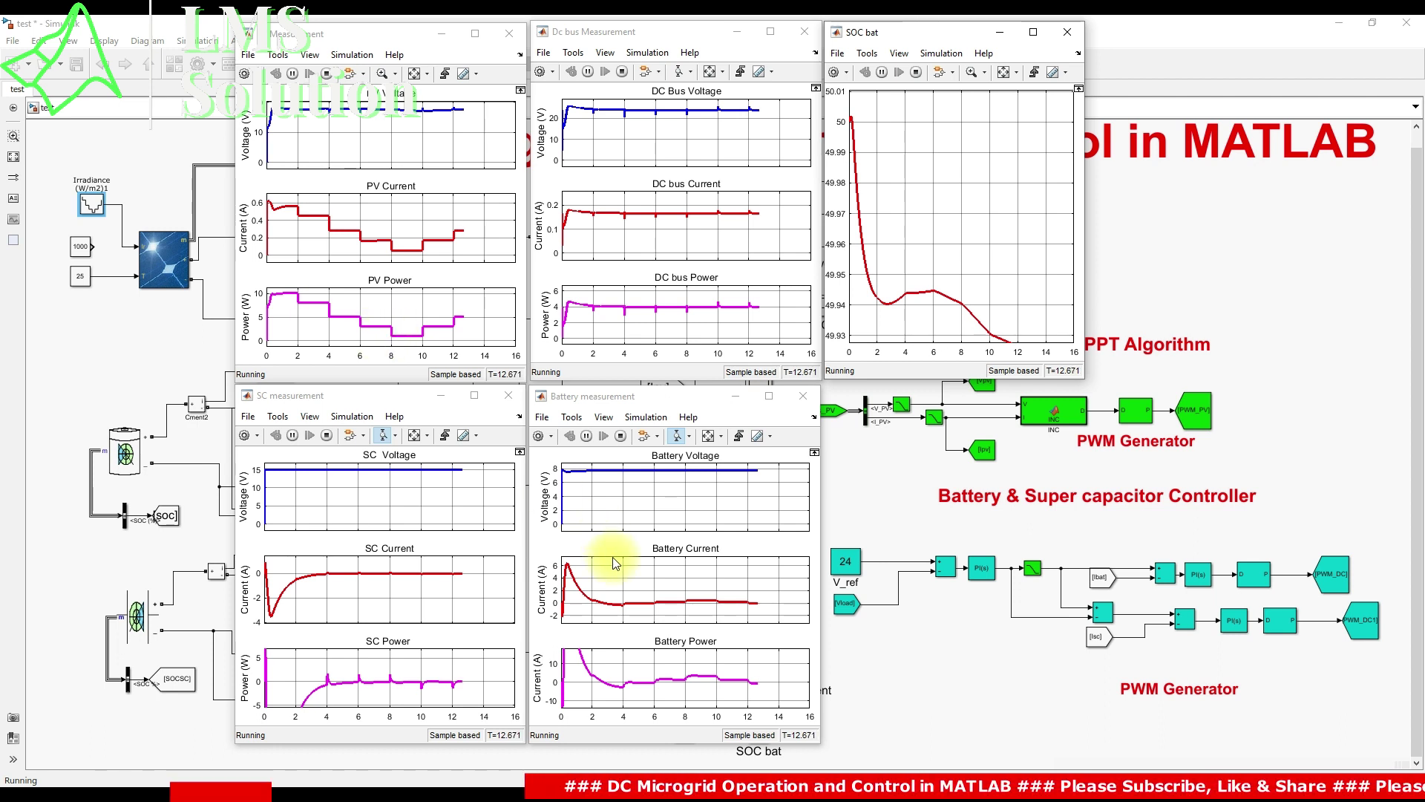
Step: With freehand pen, mark SC Power near 6 s, Battery Power near 6–8 s and the PV Power dip
{"action": "key", "text": "ctrl+alt+p"}
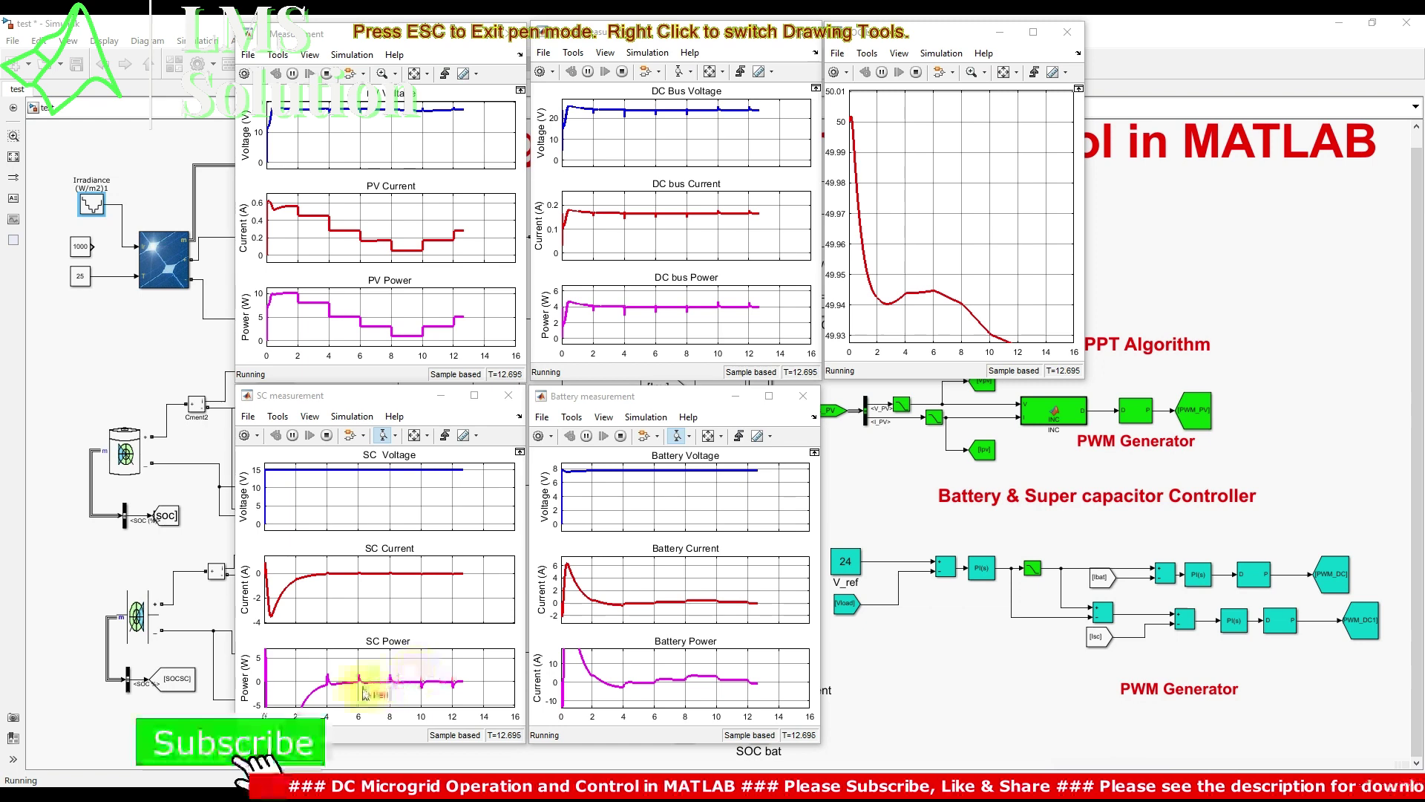
{"action": "mouse_move", "coordinate": [354, 684]}
{"action": "left_mouse_down"}
{"action": "mouse_move", "coordinate": [363, 672]}
{"action": "mouse_move", "coordinate": [365, 685]}
{"action": "left_mouse_up"}
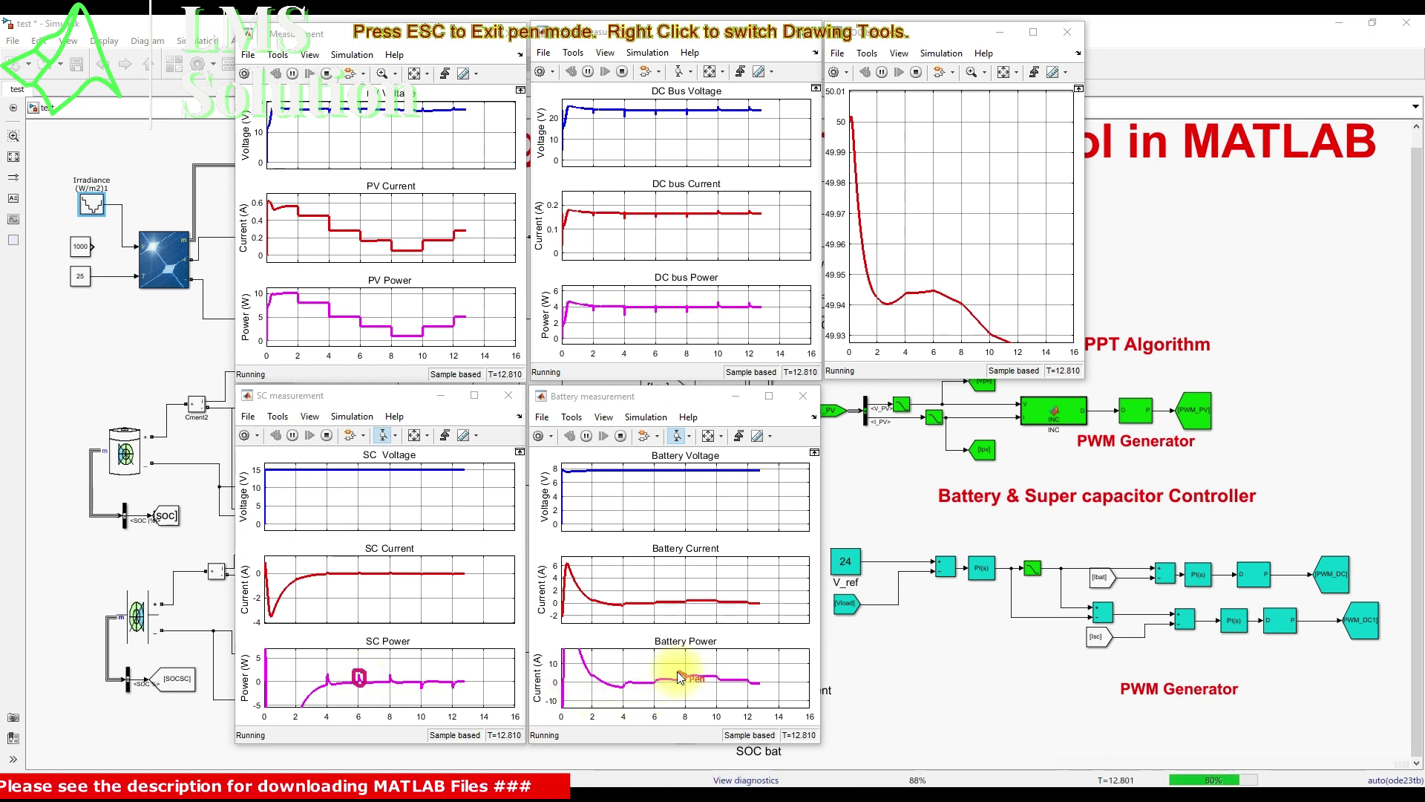
{"action": "left_click_drag", "start_coordinate": [661, 677], "coordinate": [686, 682]}
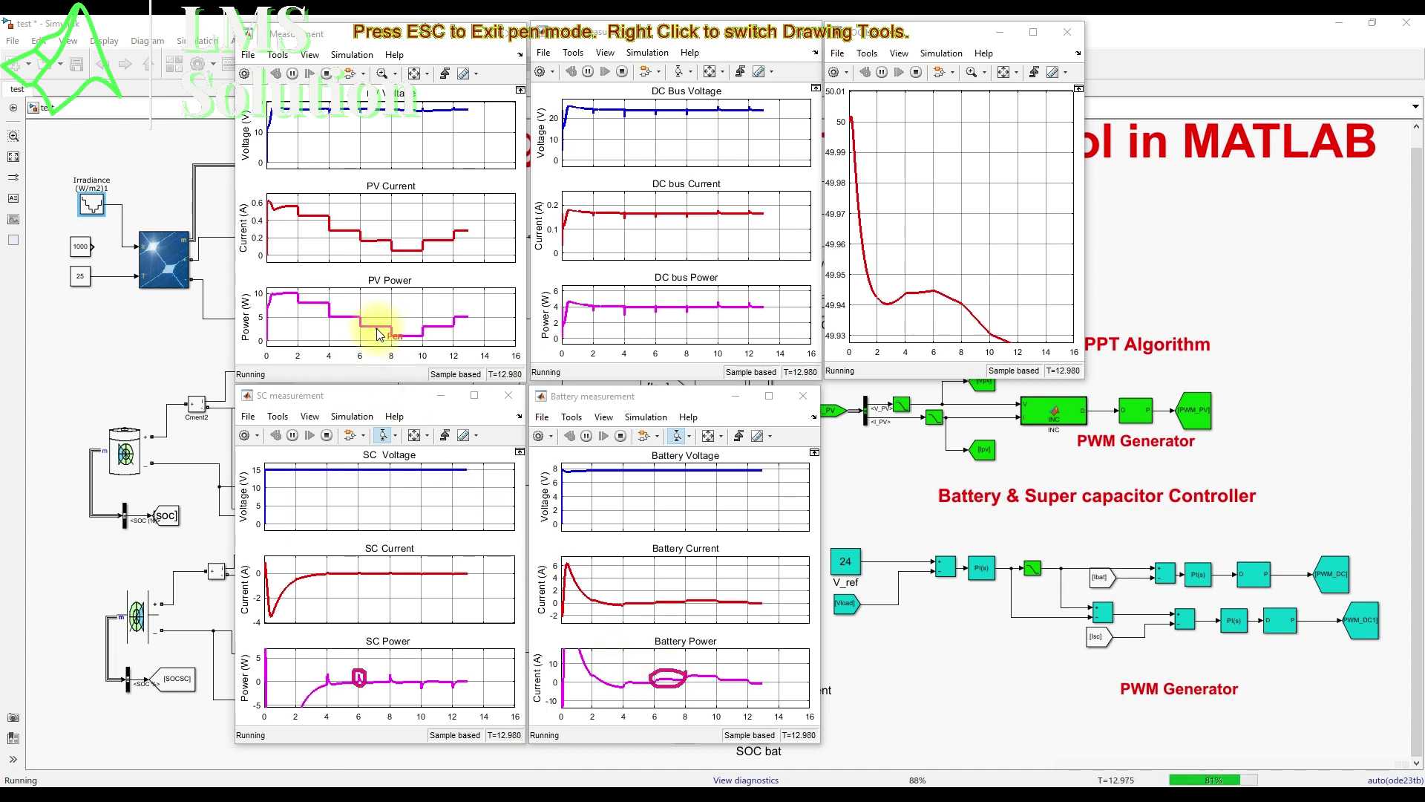
{"action": "mouse_move", "coordinate": [374, 328]}
{"action": "left_mouse_down"}
{"action": "mouse_move", "coordinate": [376, 348]}
{"action": "mouse_move", "coordinate": [407, 340]}
{"action": "left_mouse_up"}
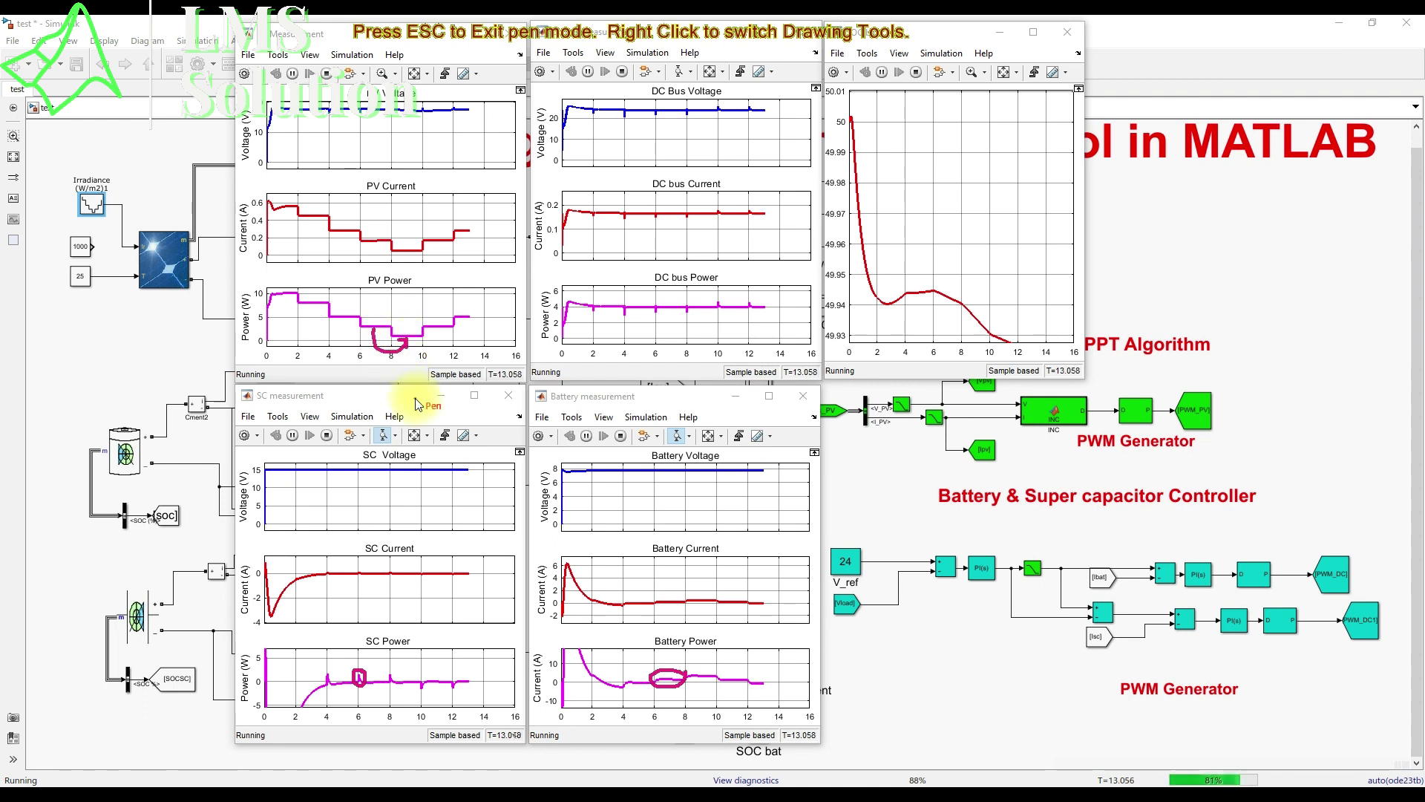
Step: Circle SC Power around 8 s and loop Battery Power, then clear the marks and re-enable the pen
{"action": "left_click_drag", "start_coordinate": [386, 666], "coordinate": [394, 690]}
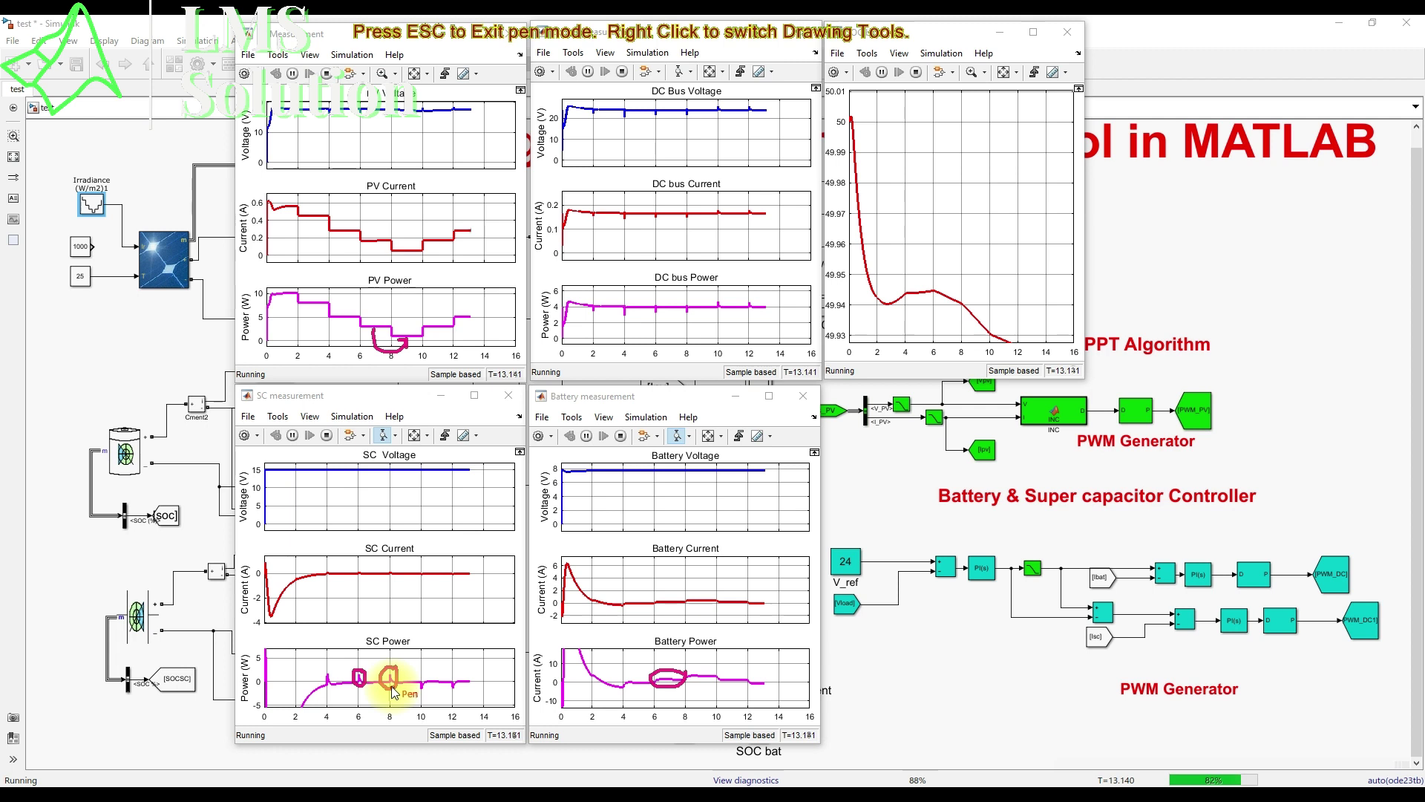
{"action": "left_click_drag", "start_coordinate": [684, 672], "coordinate": [698, 683]}
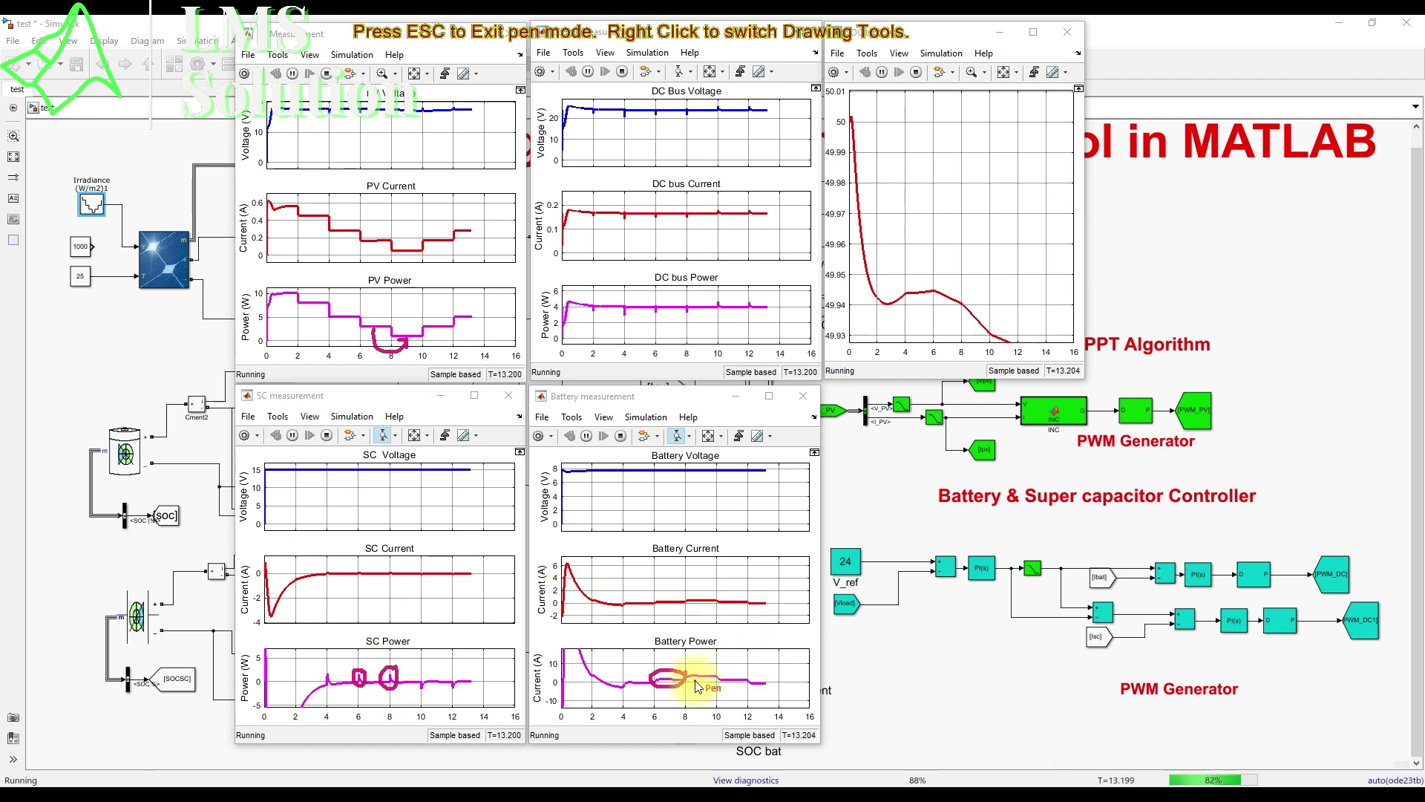
{"action": "key", "text": "Escape"}
{"action": "key", "text": "F9"}
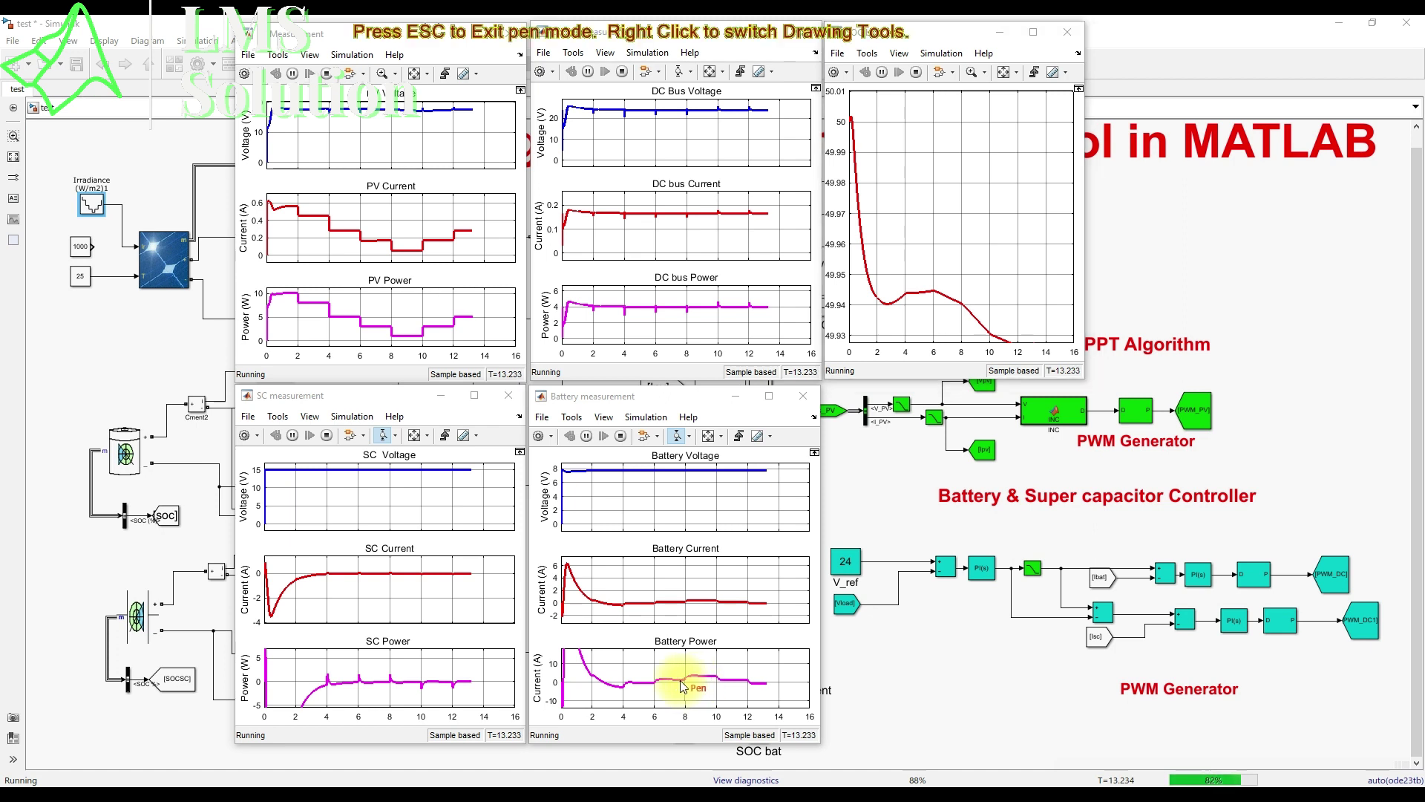
Step: Loop two Battery Power spots, mark the PV Power dip and circle SC Power near 10 s
{"action": "left_click_drag", "start_coordinate": [678, 682], "coordinate": [705, 677]}
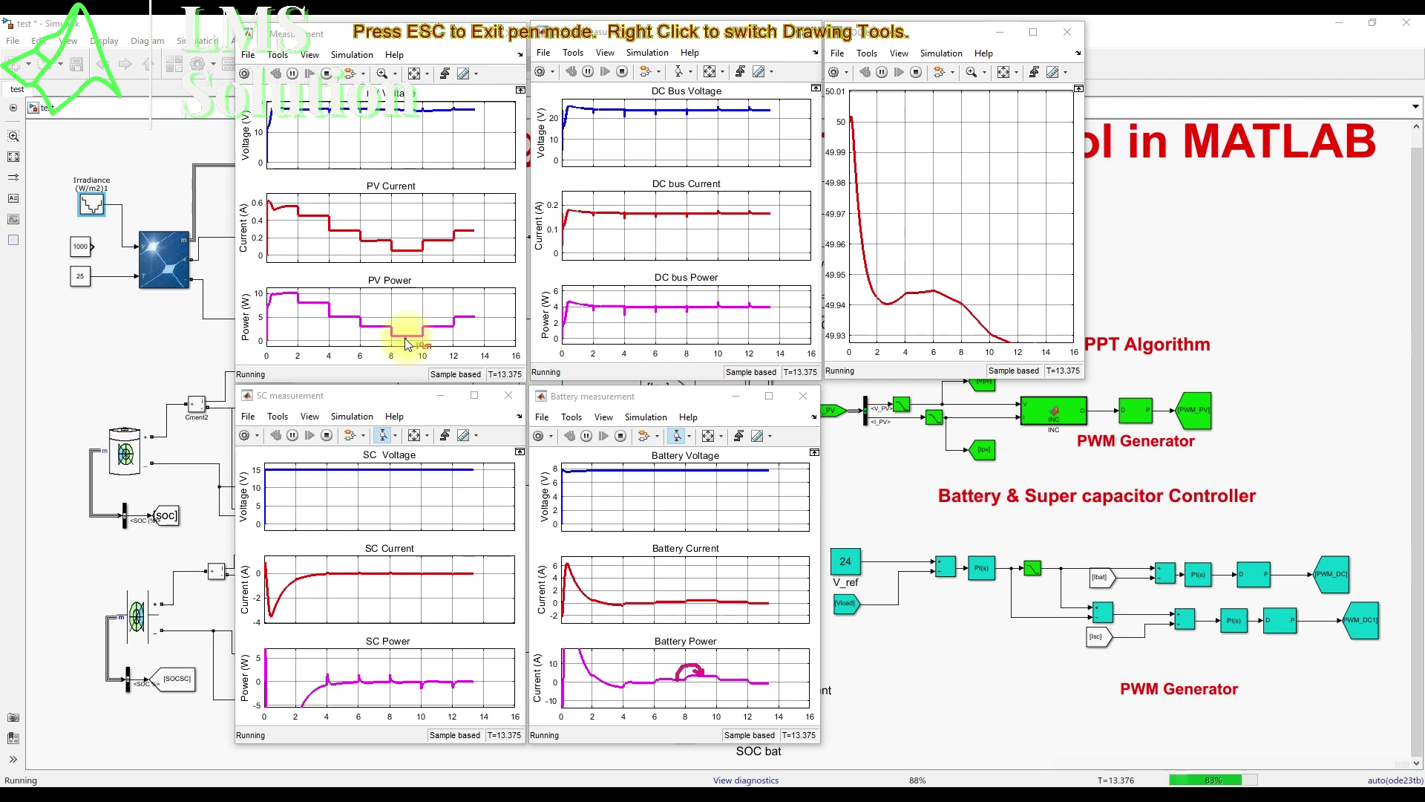
{"action": "left_click_drag", "start_coordinate": [406, 340], "coordinate": [445, 327]}
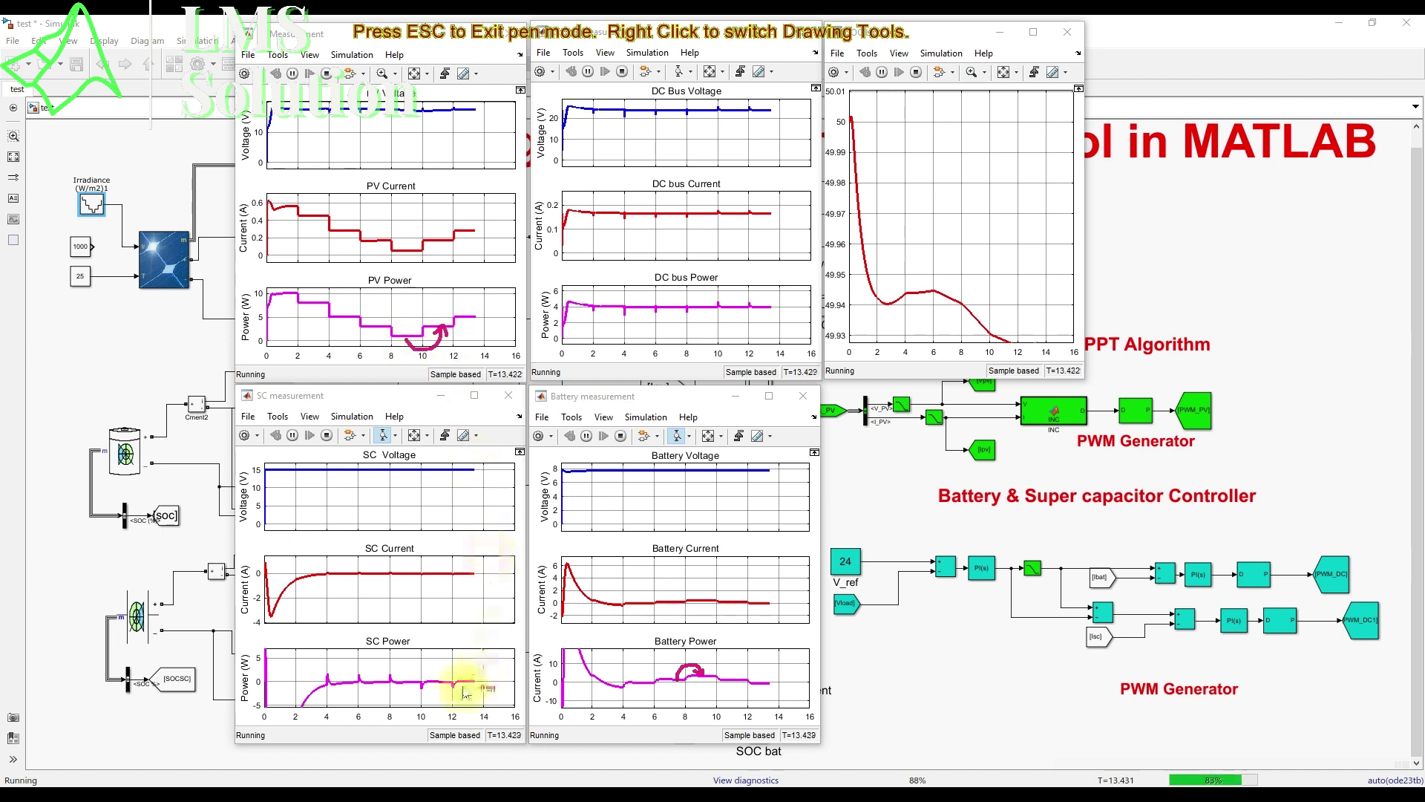
{"action": "mouse_move", "coordinate": [421, 676]}
{"action": "left_mouse_down"}
{"action": "mouse_move", "coordinate": [434, 687]}
{"action": "mouse_move", "coordinate": [423, 694]}
{"action": "left_mouse_up"}
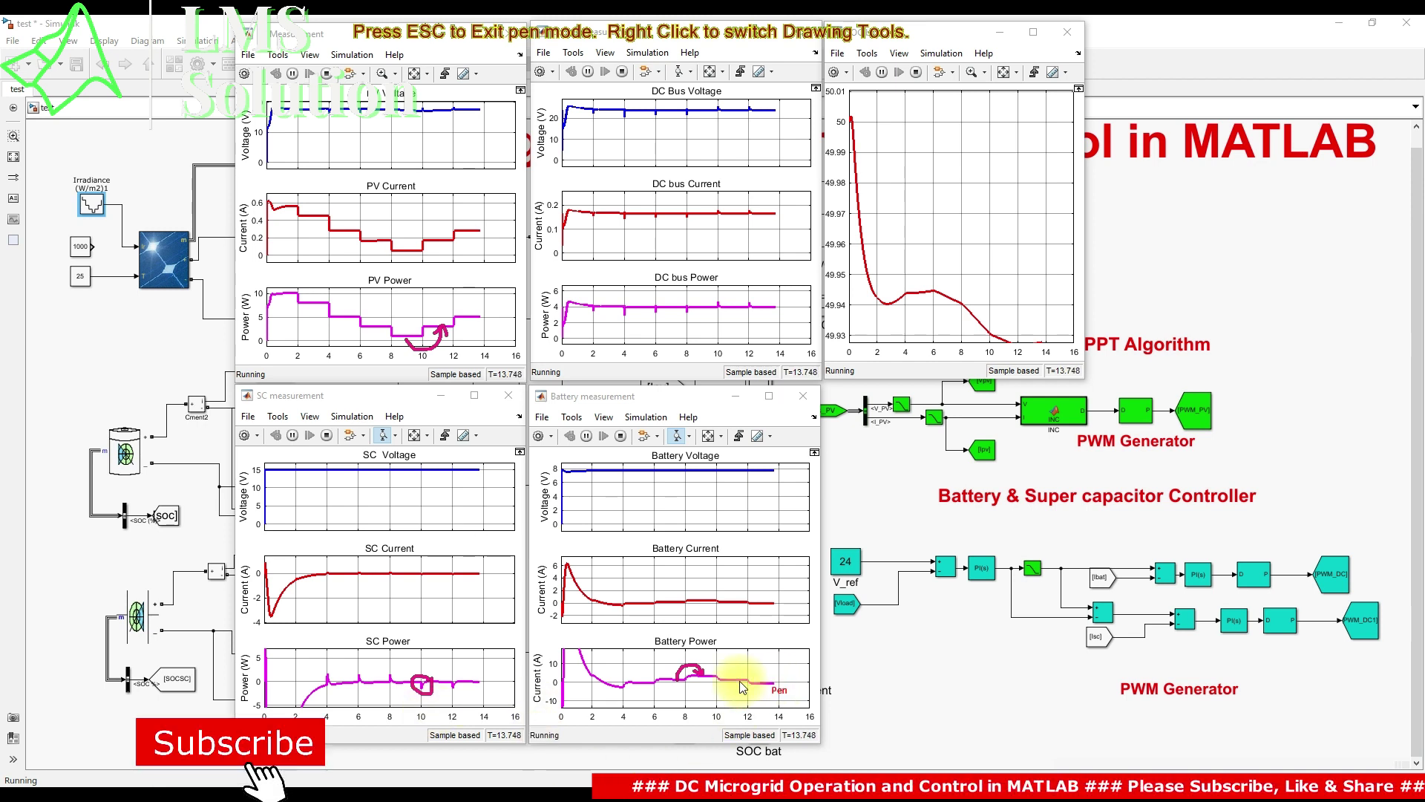
{"action": "left_click_drag", "start_coordinate": [713, 675], "coordinate": [732, 675]}
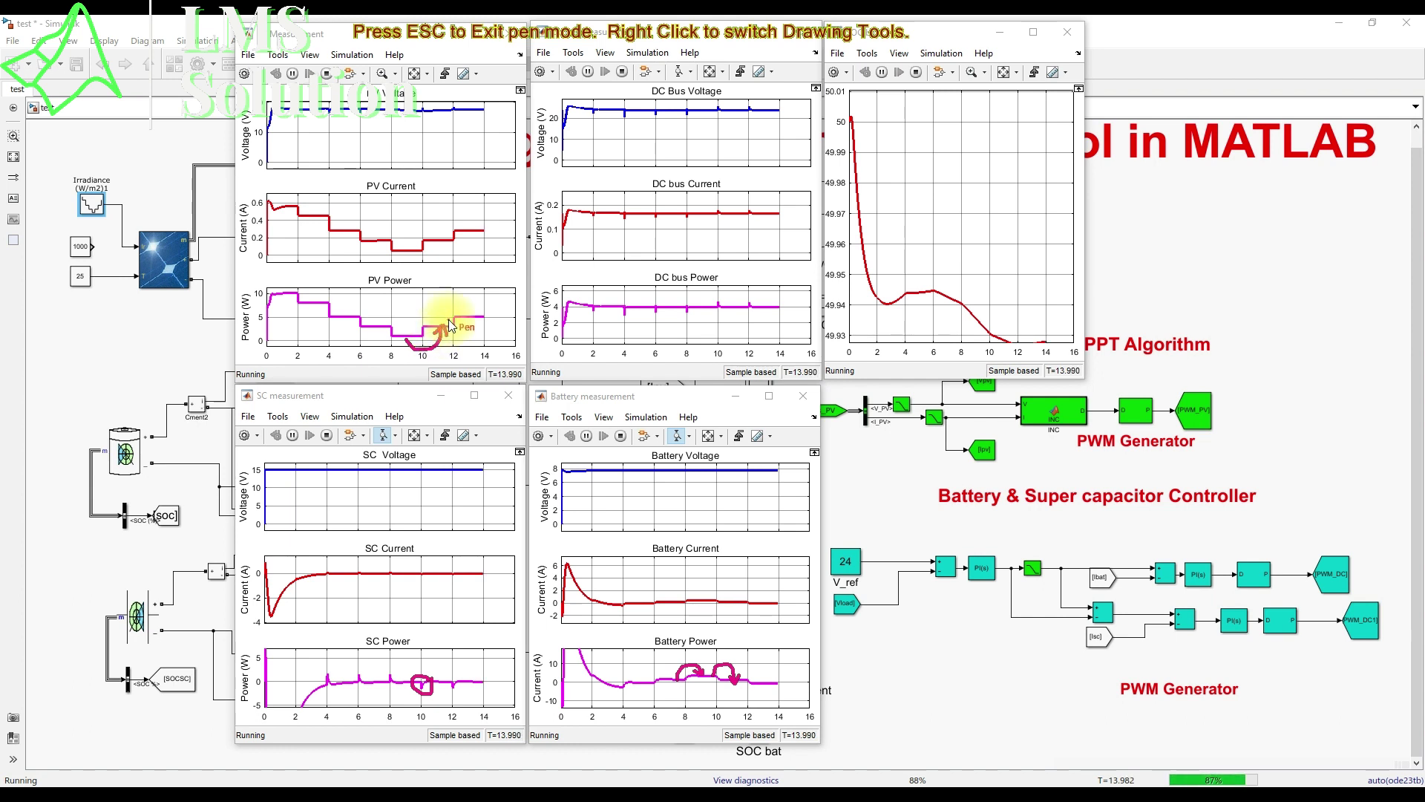
Step: Arrow the PV Power recovery, mark SC and Battery Power near 12 s, then clear all marks
{"action": "mouse_move", "coordinate": [437, 329]}
{"action": "left_mouse_down"}
{"action": "mouse_move", "coordinate": [466, 341]}
{"action": "mouse_move", "coordinate": [471, 321]}
{"action": "left_mouse_up"}
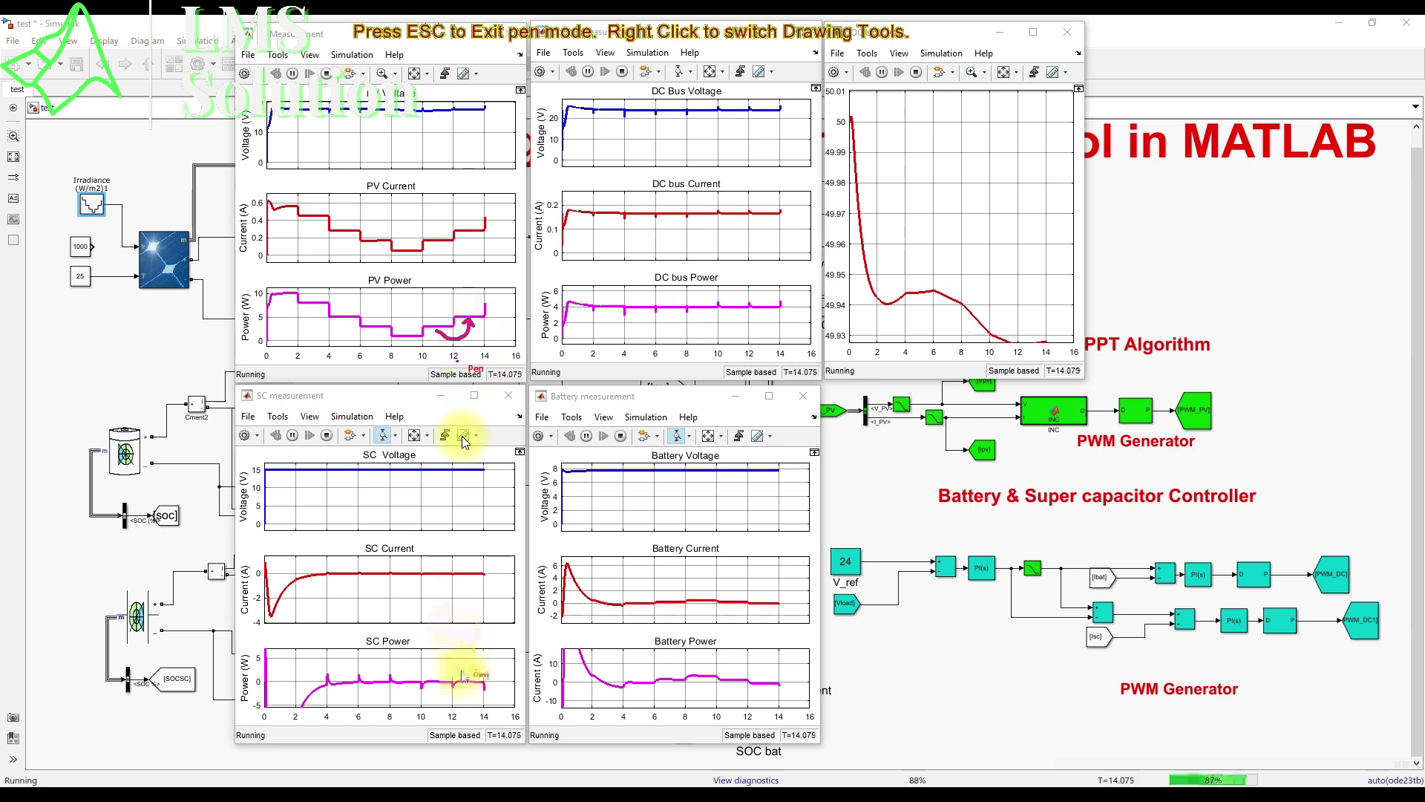
{"action": "mouse_move", "coordinate": [448, 677]}
{"action": "left_mouse_down"}
{"action": "mouse_move", "coordinate": [460, 697]}
{"action": "mouse_move", "coordinate": [455, 680]}
{"action": "left_mouse_up"}
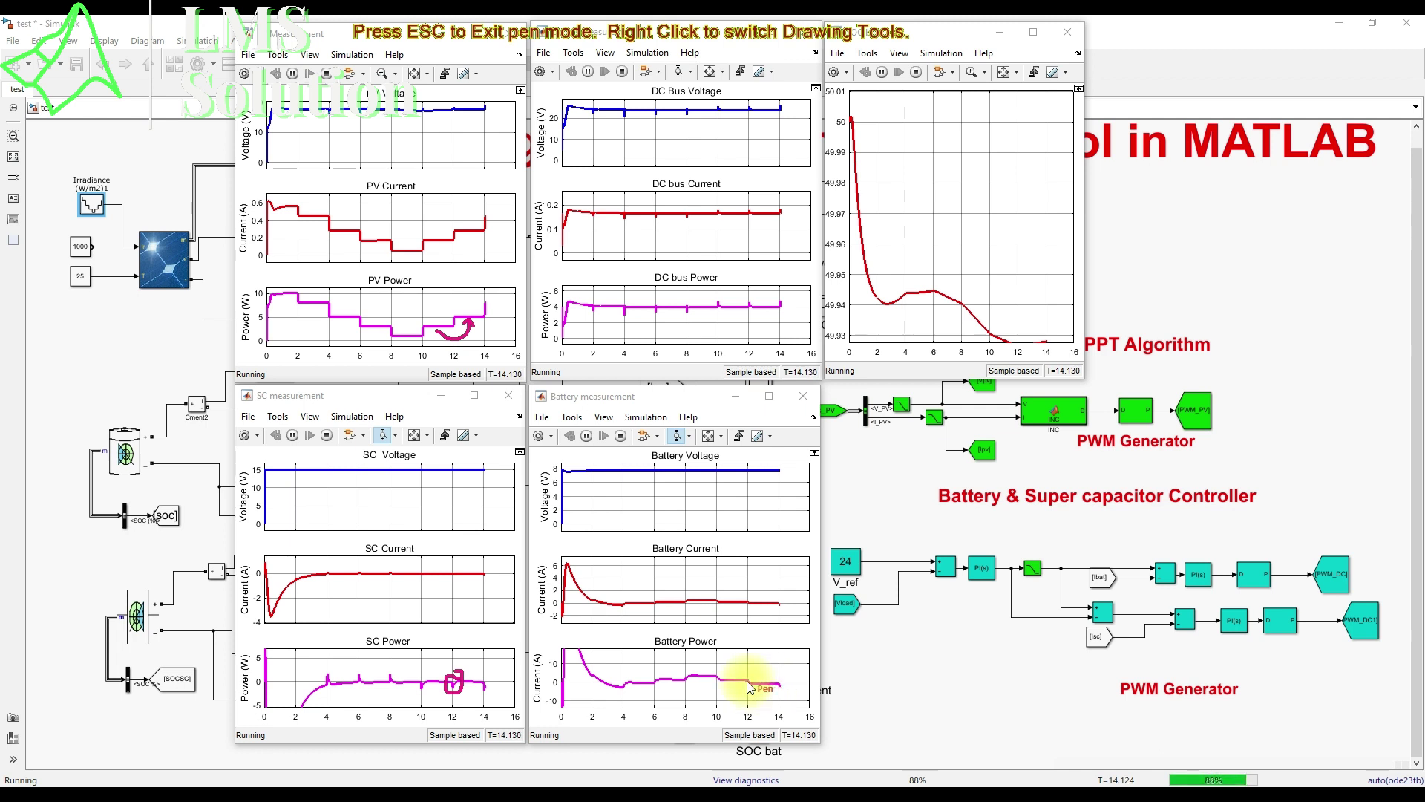
{"action": "mouse_move", "coordinate": [736, 677]}
{"action": "left_mouse_down"}
{"action": "mouse_move", "coordinate": [745, 665]}
{"action": "mouse_move", "coordinate": [760, 680]}
{"action": "left_mouse_up"}
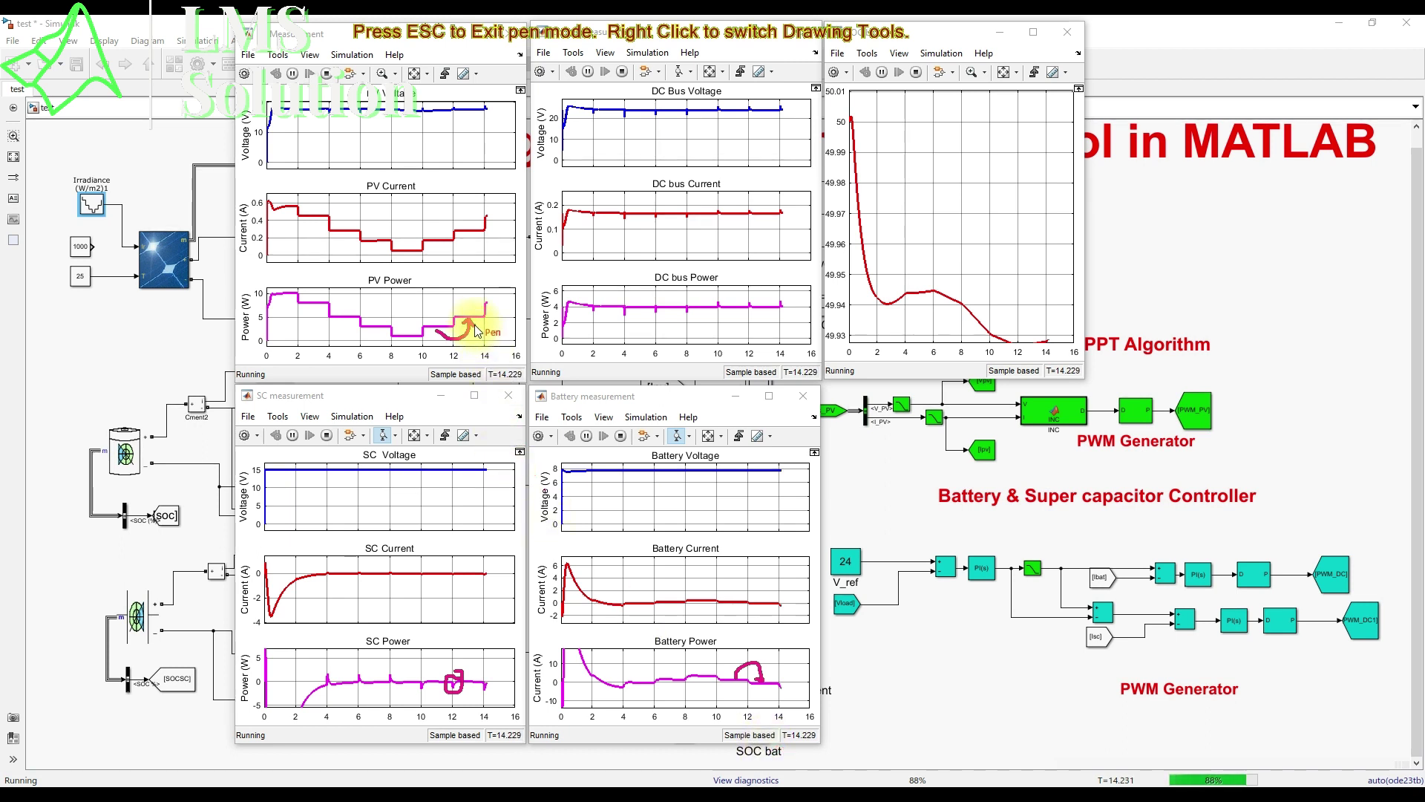
{"action": "left_click_drag", "start_coordinate": [472, 326], "coordinate": [505, 314]}
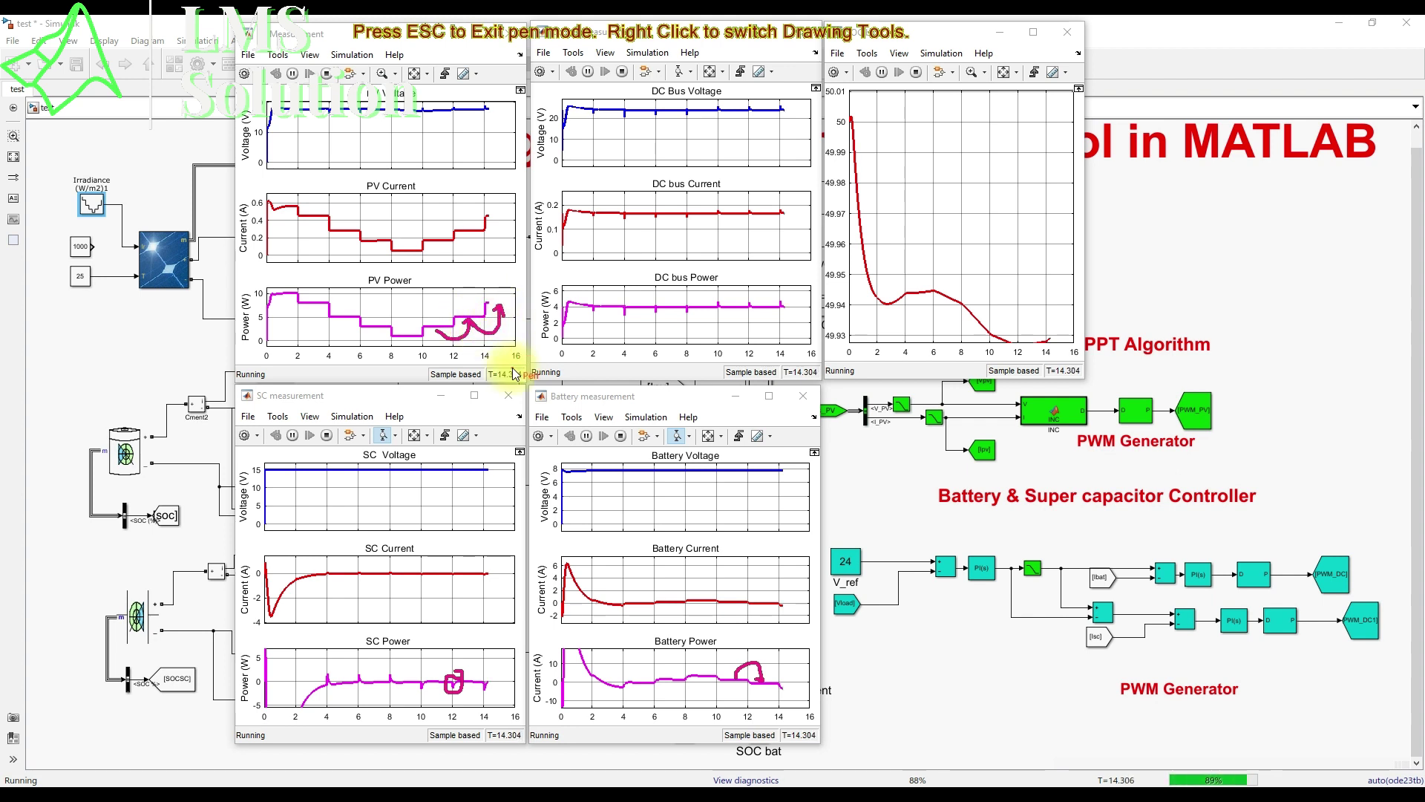
{"action": "key", "text": "Escape"}
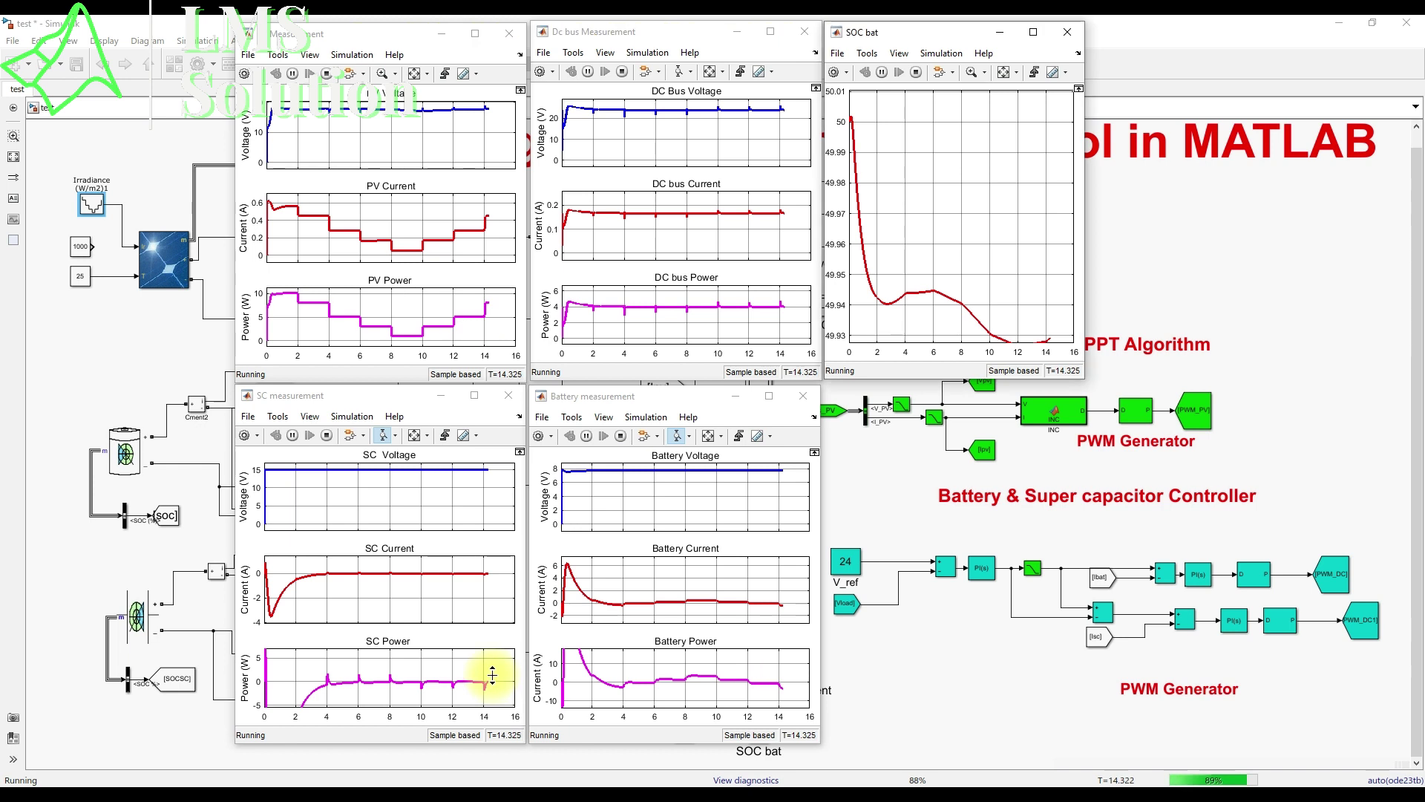
Step: With the pen on, circle SC Power near 14 s and loop the late Battery Power drop
{"action": "key", "text": "F9"}
{"action": "mouse_move", "coordinate": [486, 681]}
{"action": "left_mouse_down"}
{"action": "mouse_move", "coordinate": [479, 672]}
{"action": "mouse_move", "coordinate": [483, 689]}
{"action": "left_mouse_up"}
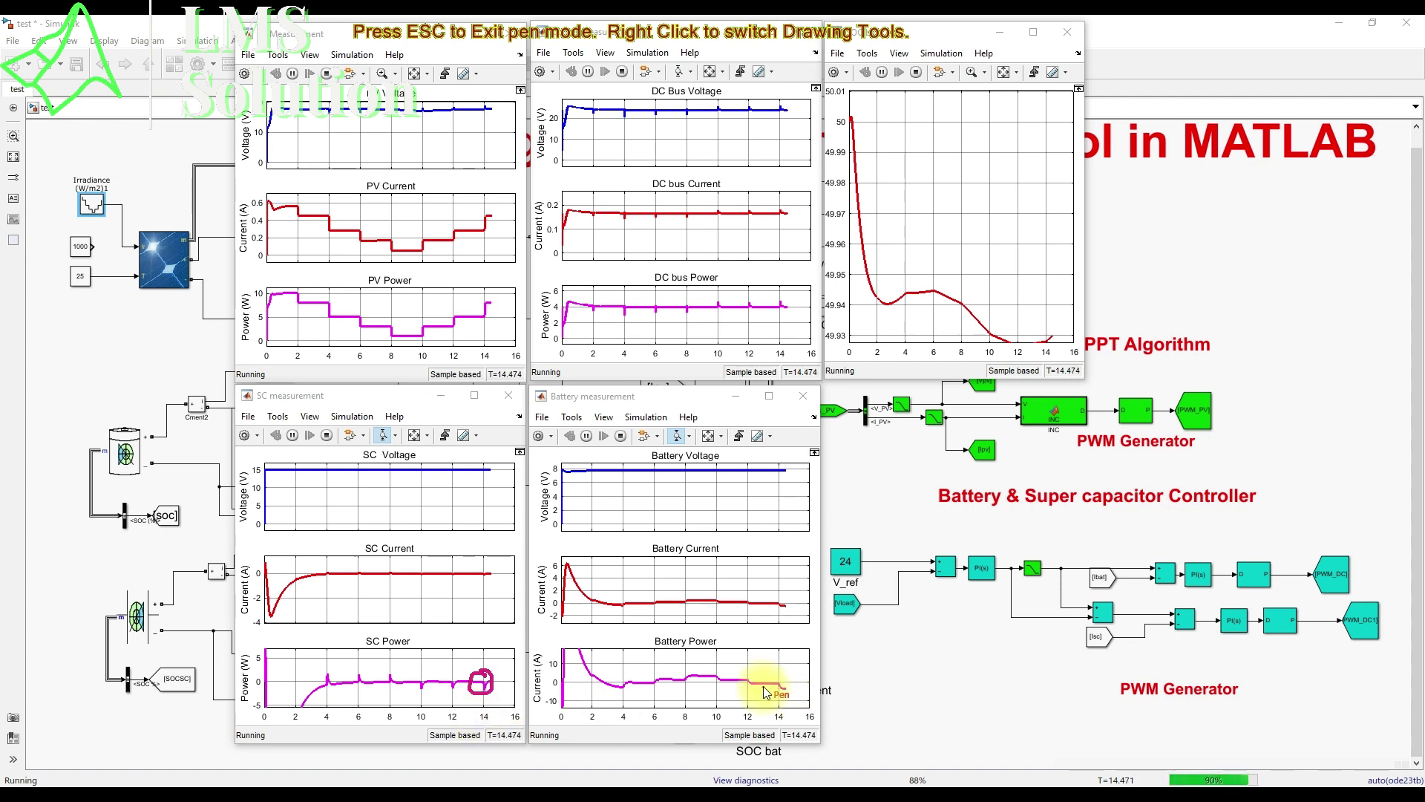
{"action": "left_click_drag", "start_coordinate": [764, 690], "coordinate": [774, 702]}
{"action": "left_click_drag", "start_coordinate": [789, 698], "coordinate": [787, 689]}
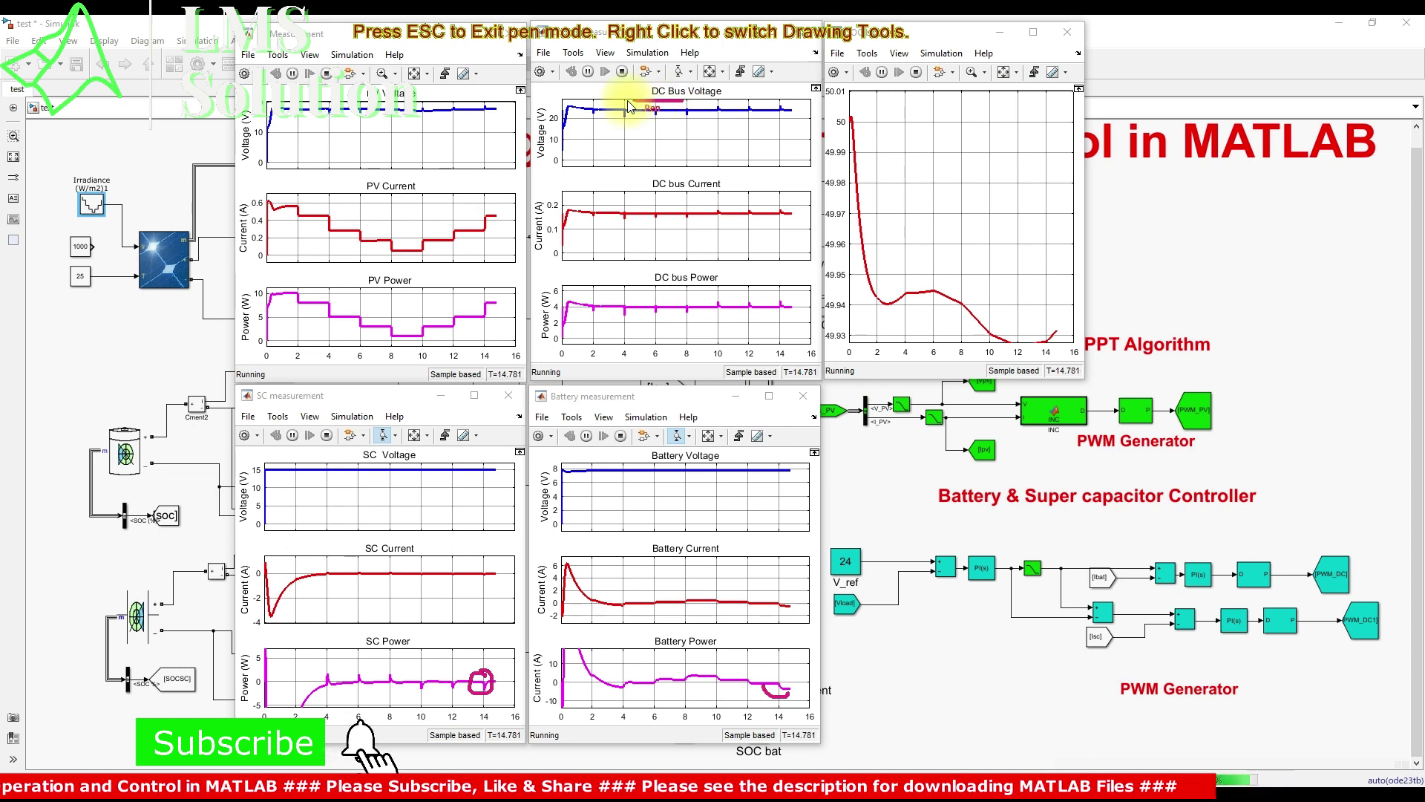
Step: Encircle the DC Bus Voltage, Power and Current traces, then clear the annotations
{"action": "mouse_move", "coordinate": [598, 115]}
{"action": "left_mouse_down"}
{"action": "mouse_move", "coordinate": [730, 128]}
{"action": "mouse_move", "coordinate": [797, 114]}
{"action": "mouse_move", "coordinate": [677, 104]}
{"action": "left_mouse_up"}
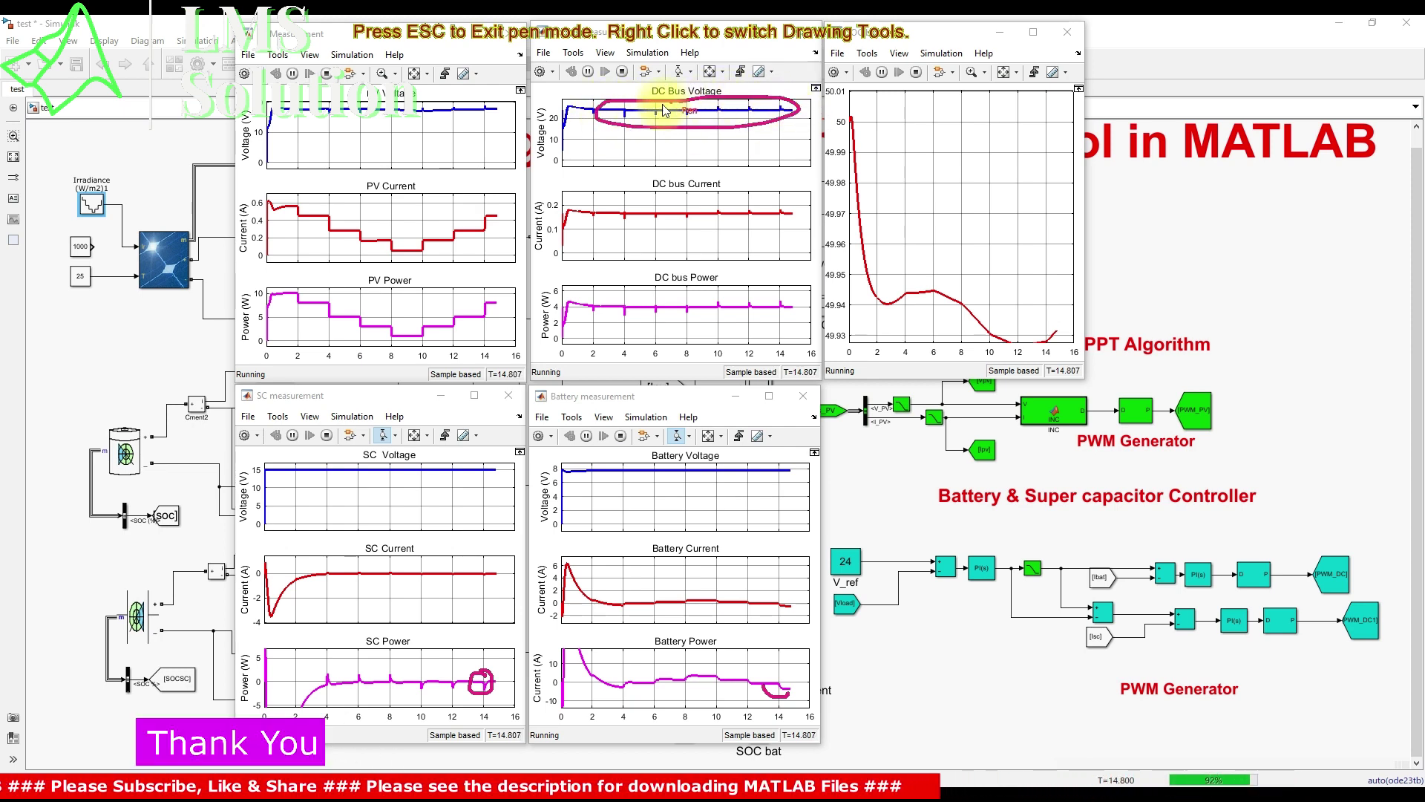
{"action": "mouse_move", "coordinate": [778, 294]}
{"action": "left_mouse_down"}
{"action": "mouse_move", "coordinate": [640, 292]}
{"action": "mouse_move", "coordinate": [593, 319]}
{"action": "mouse_move", "coordinate": [705, 336]}
{"action": "mouse_move", "coordinate": [806, 320]}
{"action": "mouse_move", "coordinate": [757, 296]}
{"action": "left_mouse_up"}
{"action": "mouse_move", "coordinate": [762, 210]}
{"action": "left_mouse_down"}
{"action": "mouse_move", "coordinate": [625, 215]}
{"action": "mouse_move", "coordinate": [600, 234]}
{"action": "mouse_move", "coordinate": [749, 237]}
{"action": "mouse_move", "coordinate": [792, 211]}
{"action": "left_mouse_up"}
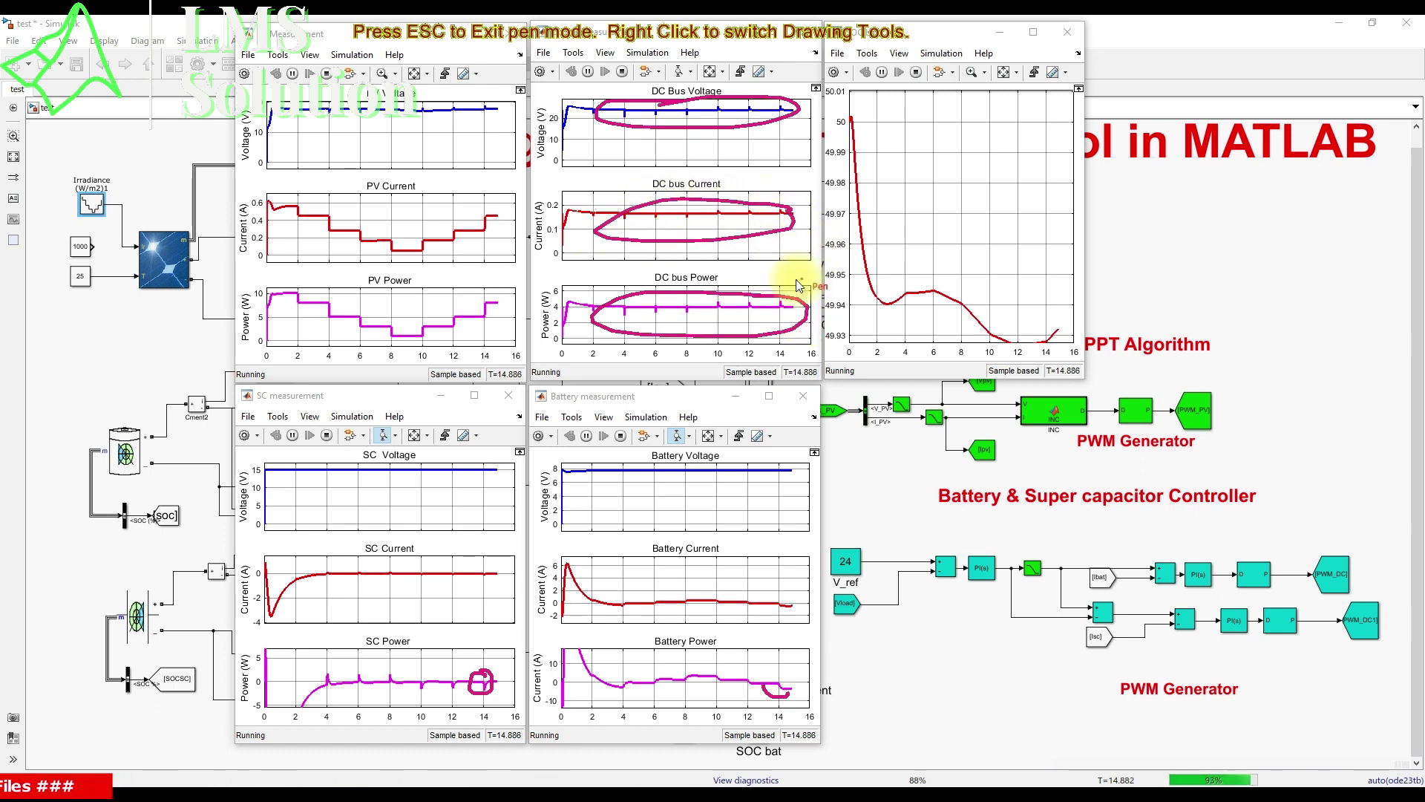
{"action": "key", "text": "Escape"}
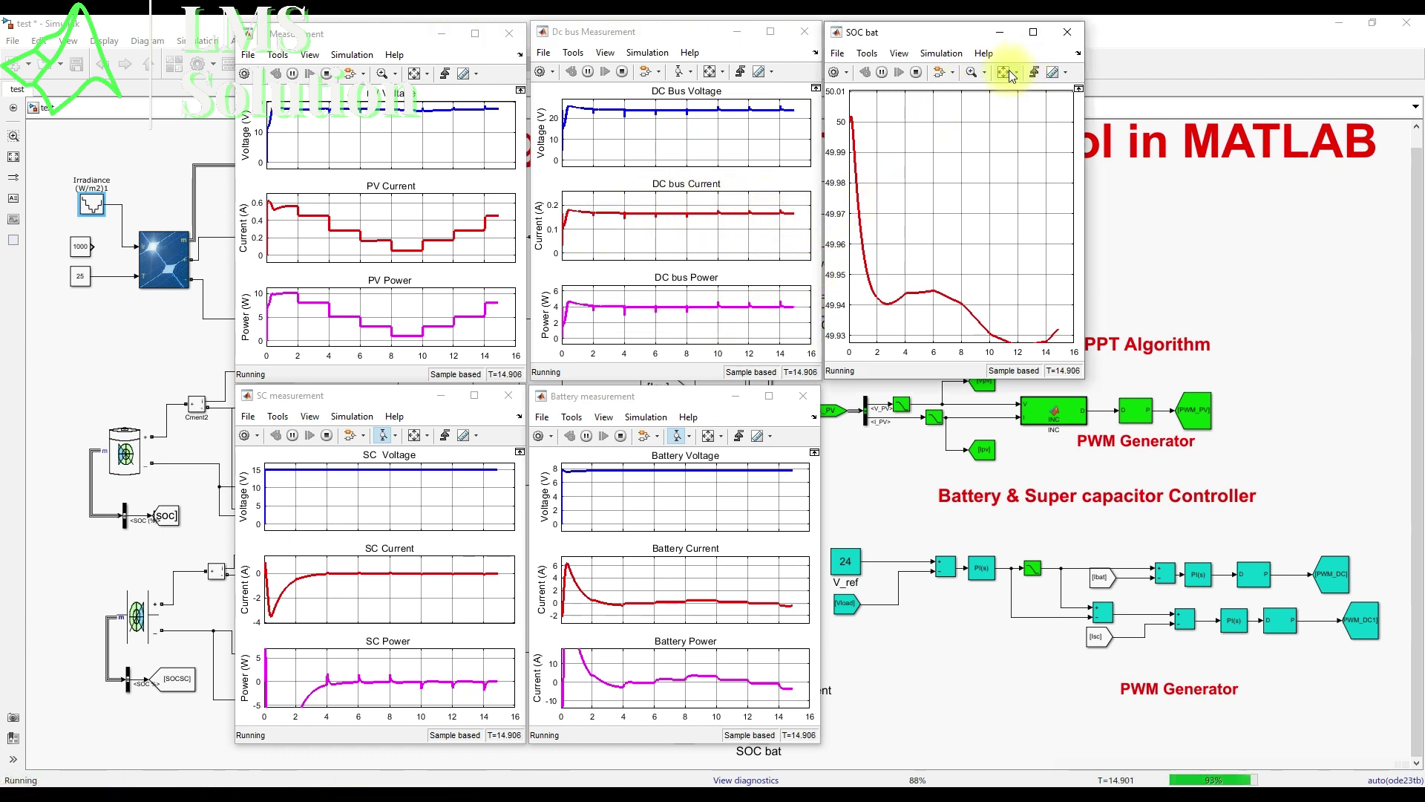
Step: Autoscale the SOC bat scope, trace its SOC curve freehand, and begin circling the PV Power plot
{"action": "left_click", "coordinate": [1006, 72]}
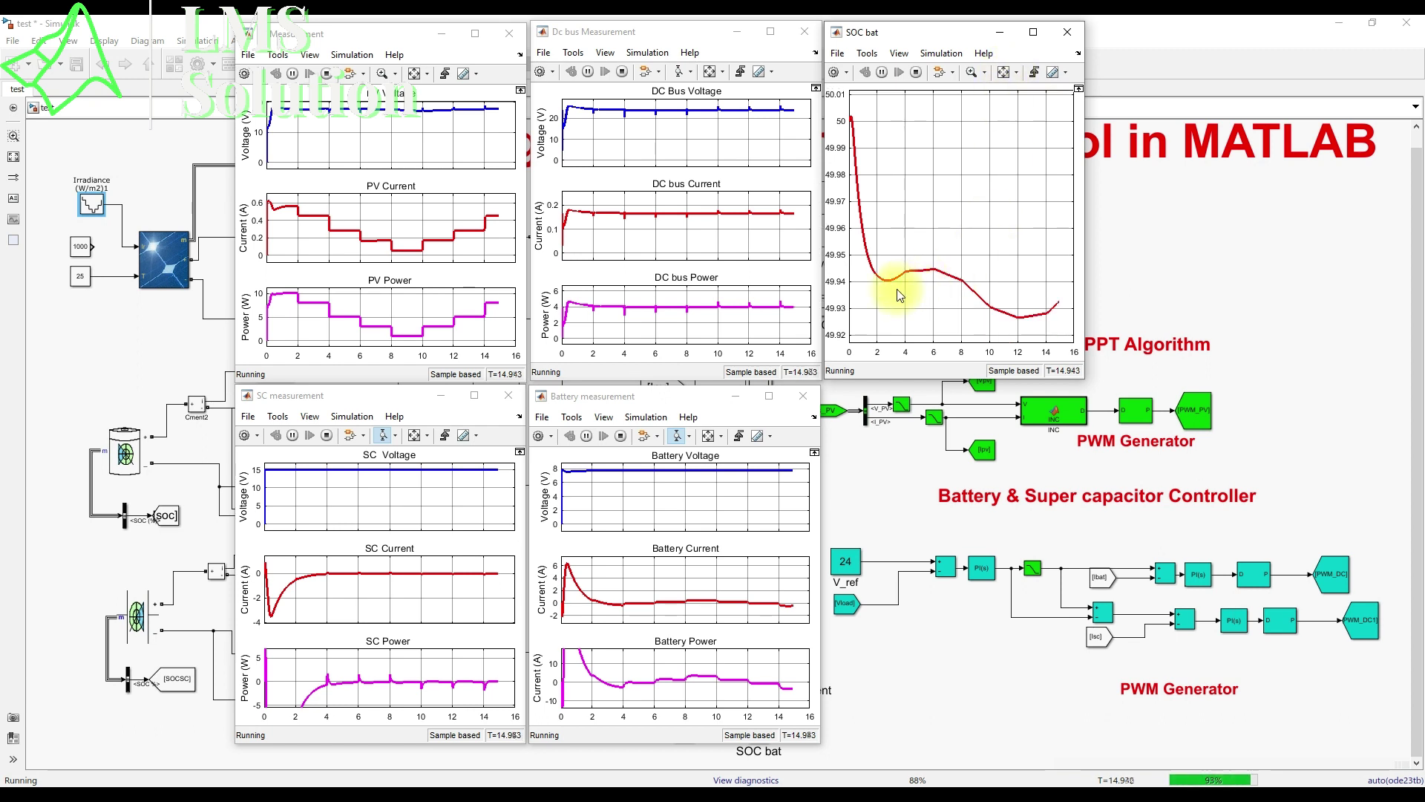
{"action": "key", "text": "F9"}
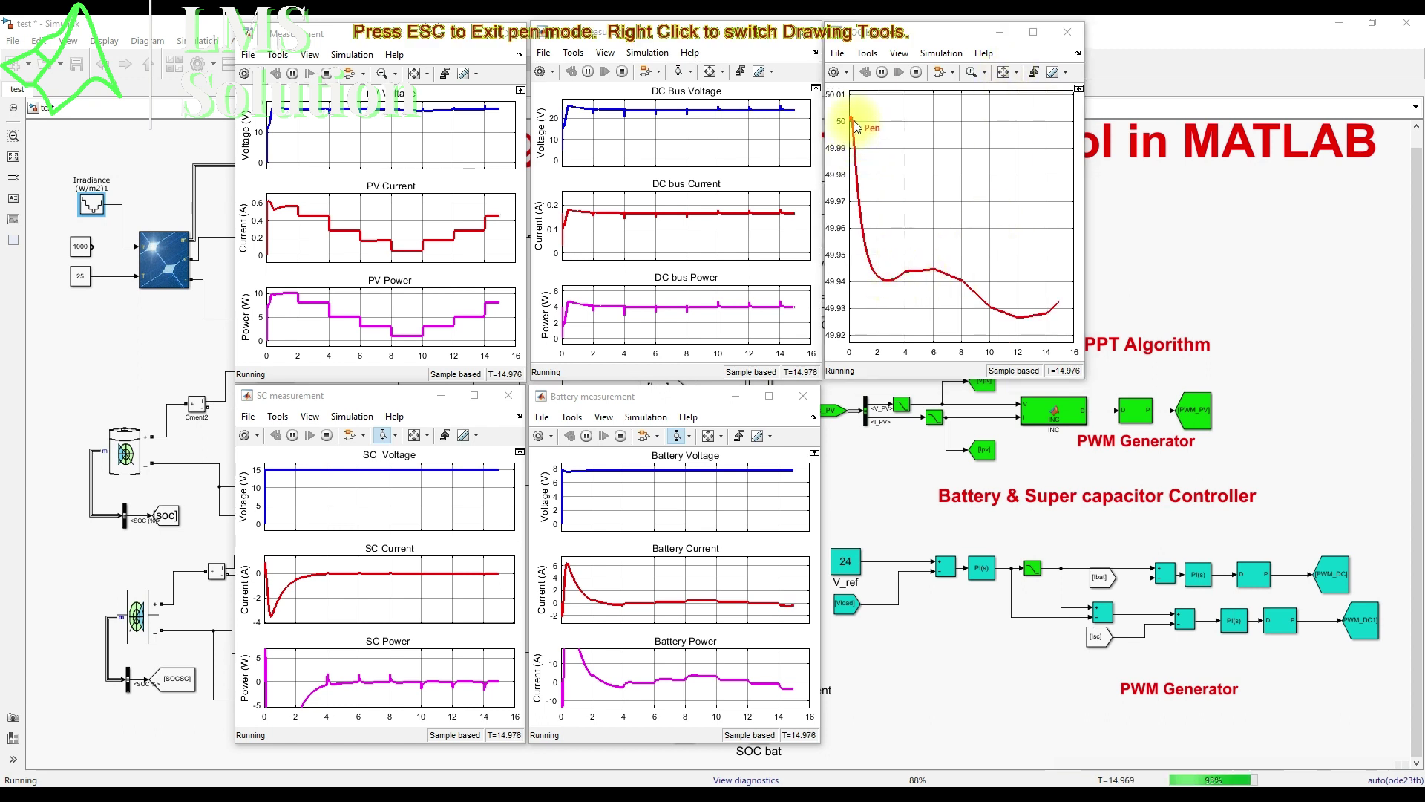
{"action": "mouse_move", "coordinate": [858, 145]}
{"action": "left_mouse_down"}
{"action": "mouse_move", "coordinate": [869, 264]}
{"action": "mouse_move", "coordinate": [883, 280]}
{"action": "left_mouse_up"}
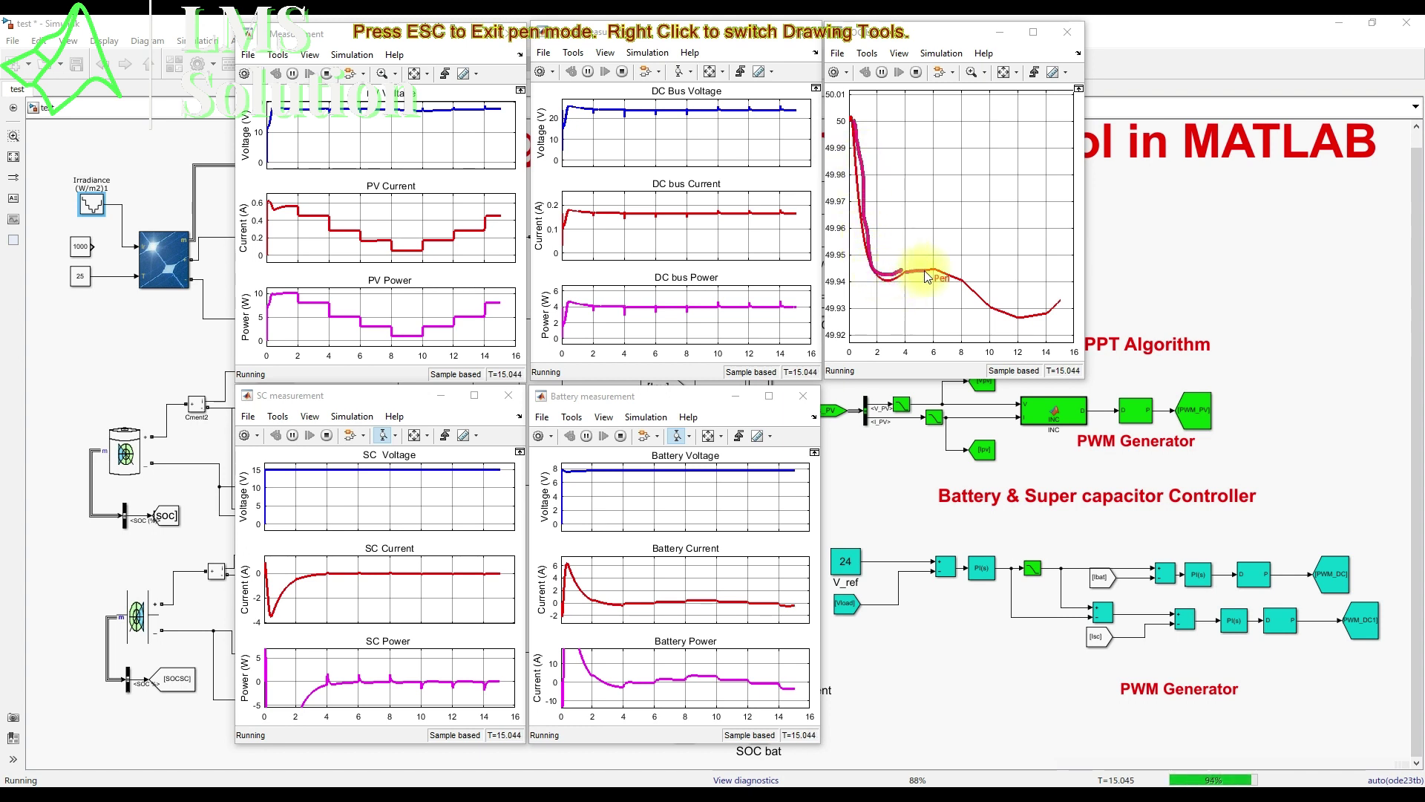
{"action": "left_click_drag", "start_coordinate": [933, 276], "coordinate": [936, 276]}
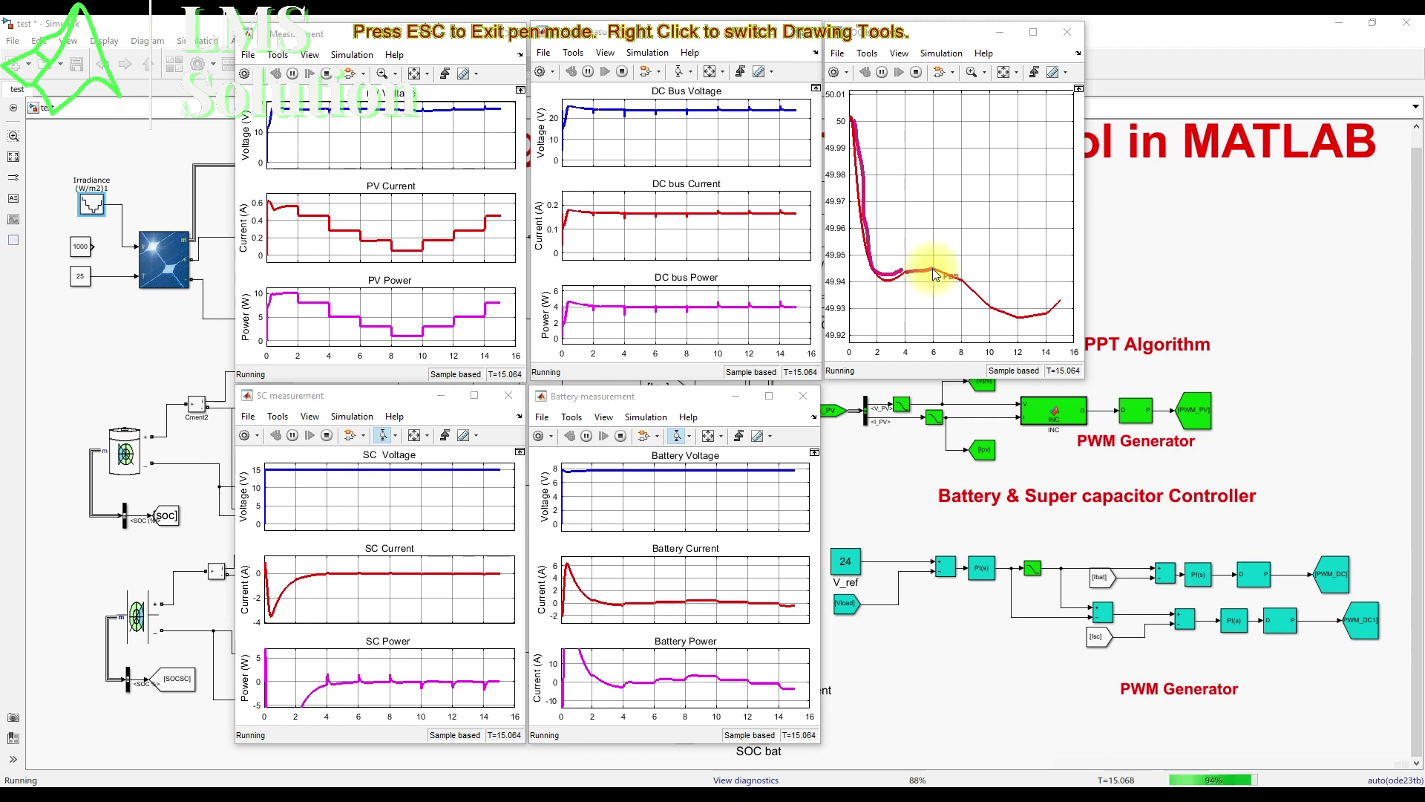
{"action": "mouse_move", "coordinate": [937, 276]}
{"action": "left_mouse_down"}
{"action": "mouse_move", "coordinate": [1007, 316]}
{"action": "mouse_move", "coordinate": [1063, 314]}
{"action": "left_mouse_up"}
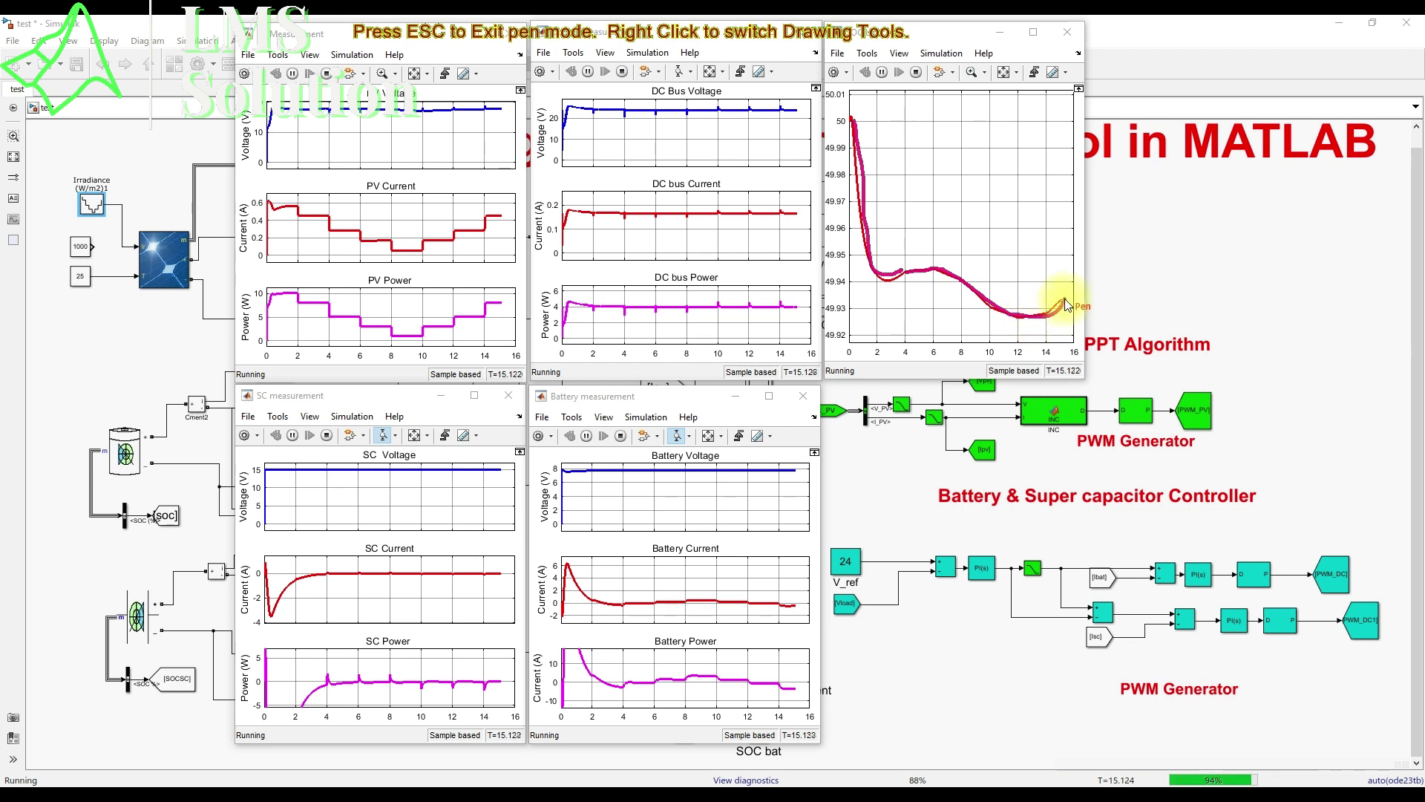
{"action": "mouse_move", "coordinate": [500, 298]}
{"action": "left_mouse_down"}
{"action": "mouse_move", "coordinate": [357, 266]}
{"action": "mouse_move", "coordinate": [281, 274]}
{"action": "mouse_move", "coordinate": [245, 297]}
{"action": "mouse_move", "coordinate": [265, 337]}
{"action": "mouse_move", "coordinate": [364, 362]}
{"action": "mouse_move", "coordinate": [462, 357]}
{"action": "mouse_move", "coordinate": [493, 302]}
{"action": "left_mouse_up"}
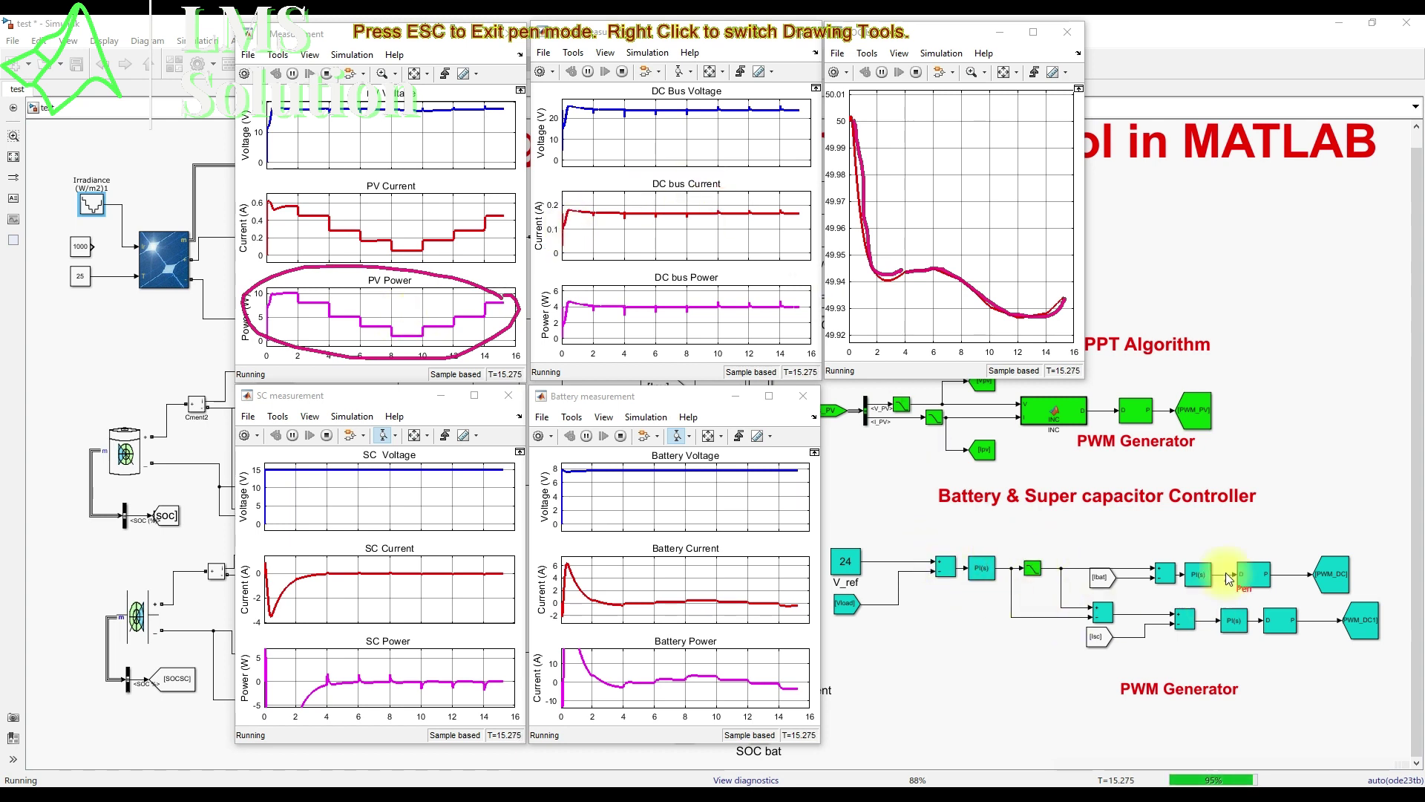
Step: Circle the Sum, PI, PID controller and PWM generator blocks on the model diagram
{"action": "left_click_drag", "start_coordinate": [957, 534], "coordinate": [962, 542]}
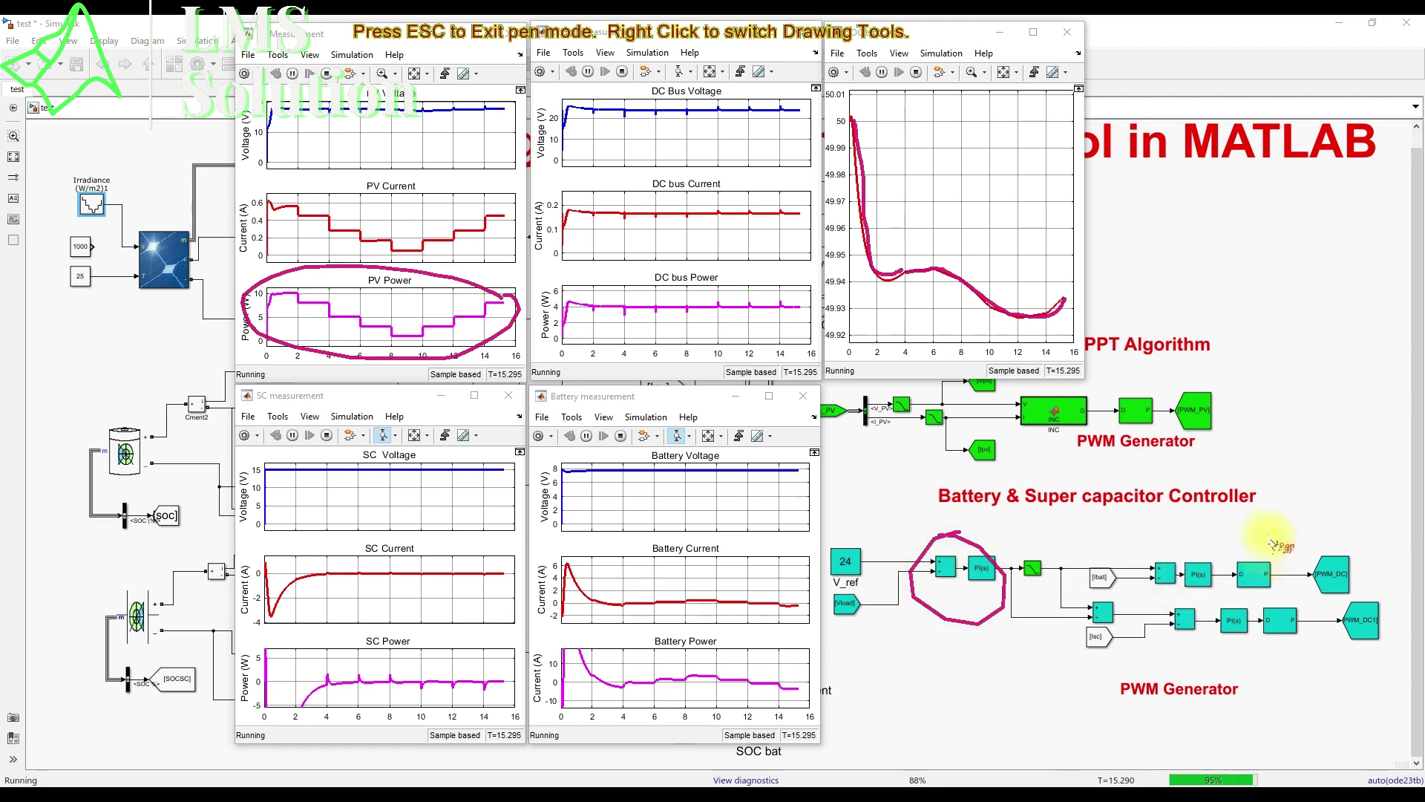
{"action": "key", "text": "alt+Tab"}
{"action": "mouse_move", "coordinate": [1188, 529]}
{"action": "left_mouse_down"}
{"action": "mouse_move", "coordinate": [1144, 533]}
{"action": "mouse_move", "coordinate": [1188, 650]}
{"action": "mouse_move", "coordinate": [1271, 565]}
{"action": "mouse_move", "coordinate": [1149, 530]}
{"action": "left_mouse_up"}
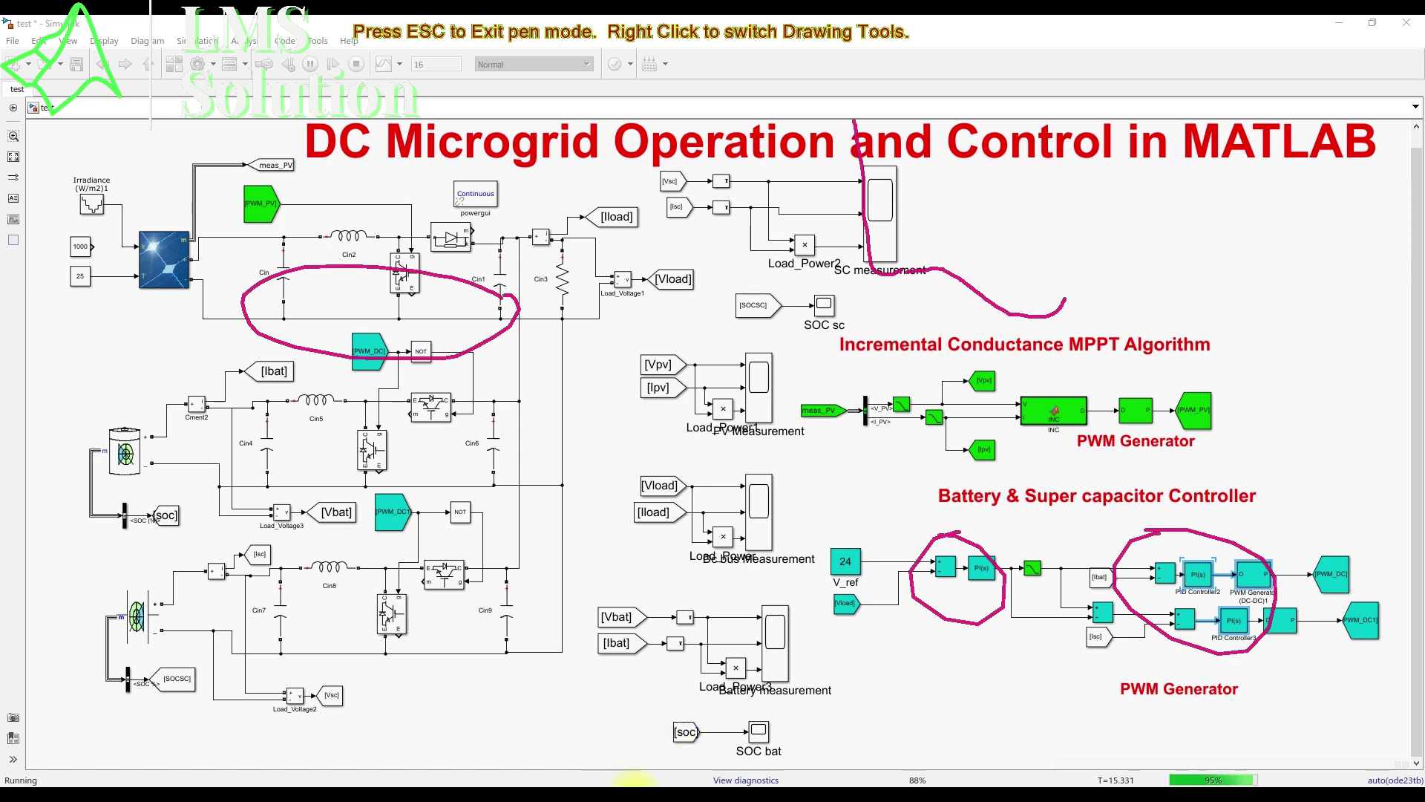
Step: Clear the marks and place the Dc bus Measurement scope mid-screen over the model
{"action": "key", "text": "Escape"}
{"action": "left_click", "coordinate": [683, 735]}
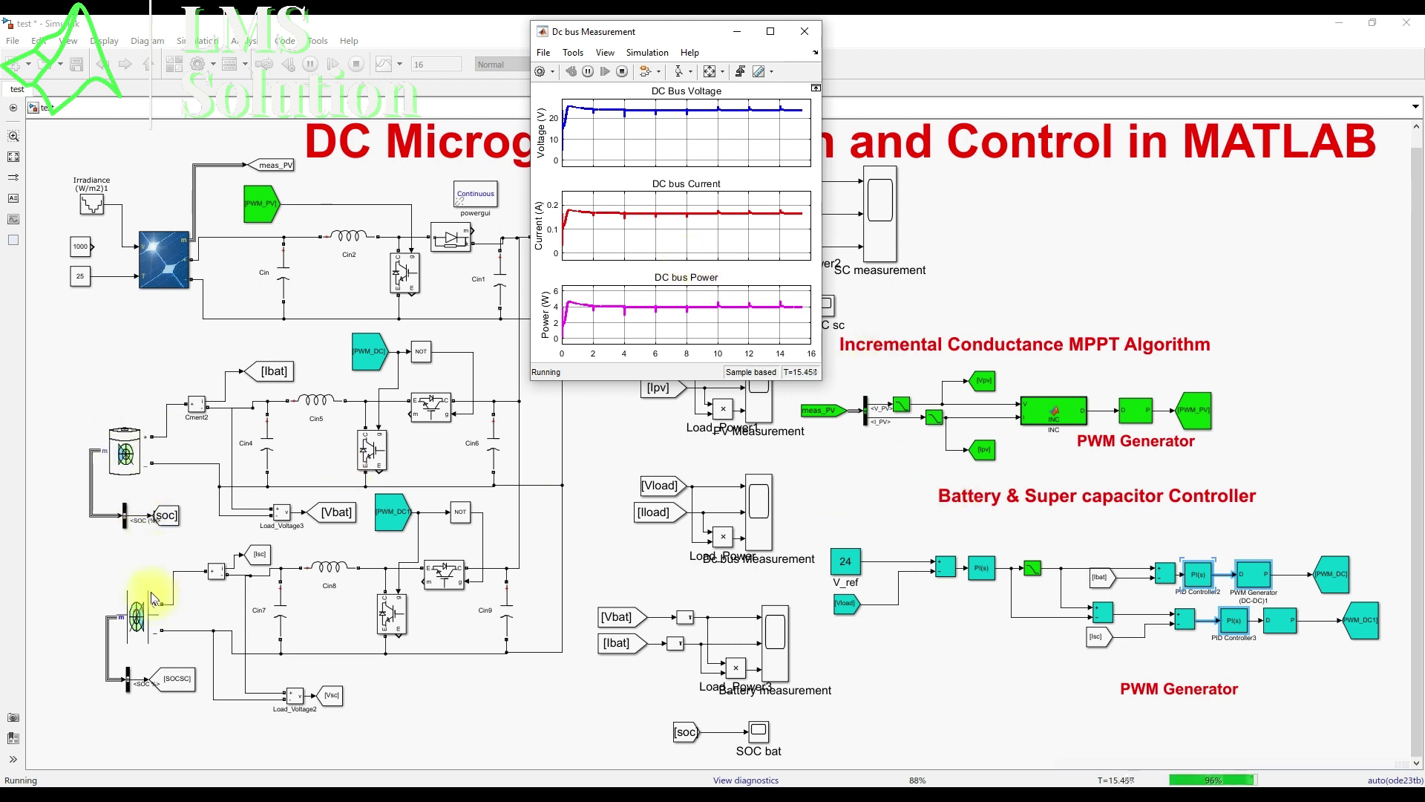
{"action": "left_click_drag", "start_coordinate": [574, 38], "coordinate": [578, 321]}
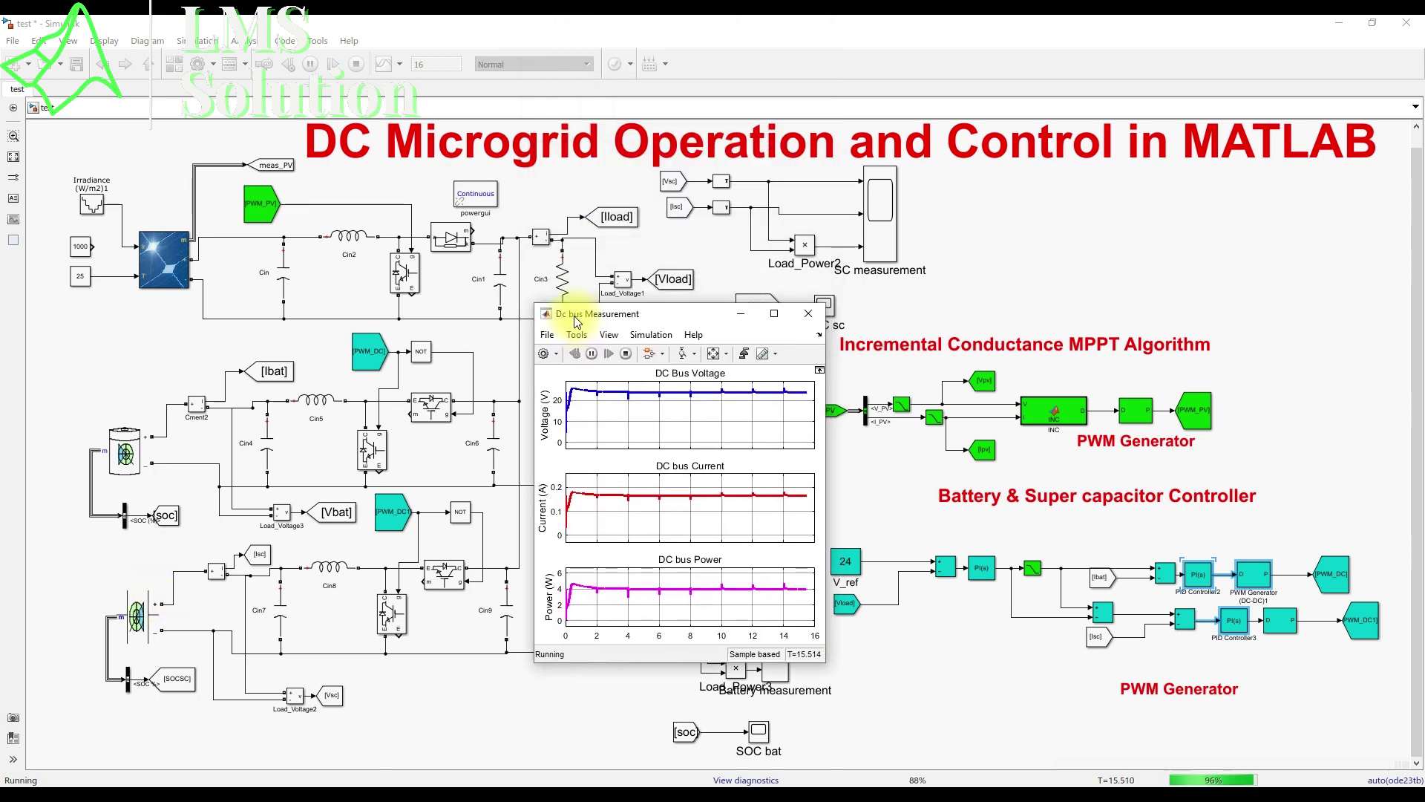